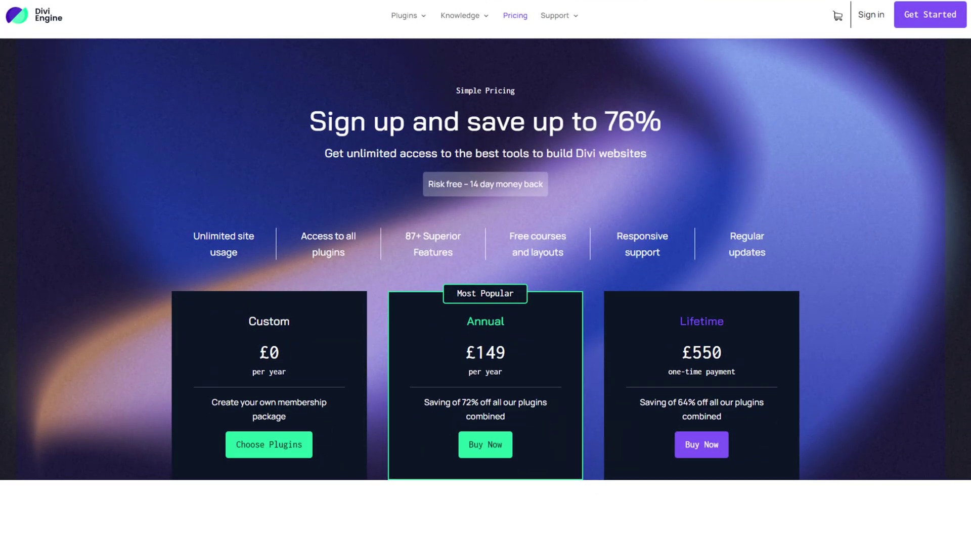
# Scroll down the Divi Engine Pricing page to review the plugin plans.
pyautogui.scroll(-5, 485, 273)
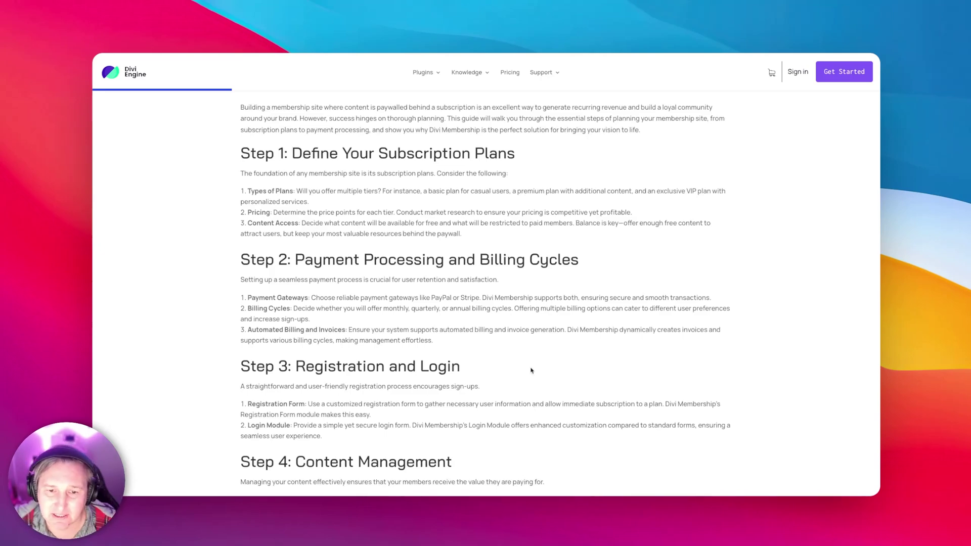
# Scroll back up through the Divi Engine membership-site planning guide.
pyautogui.scroll(15, 531, 371)
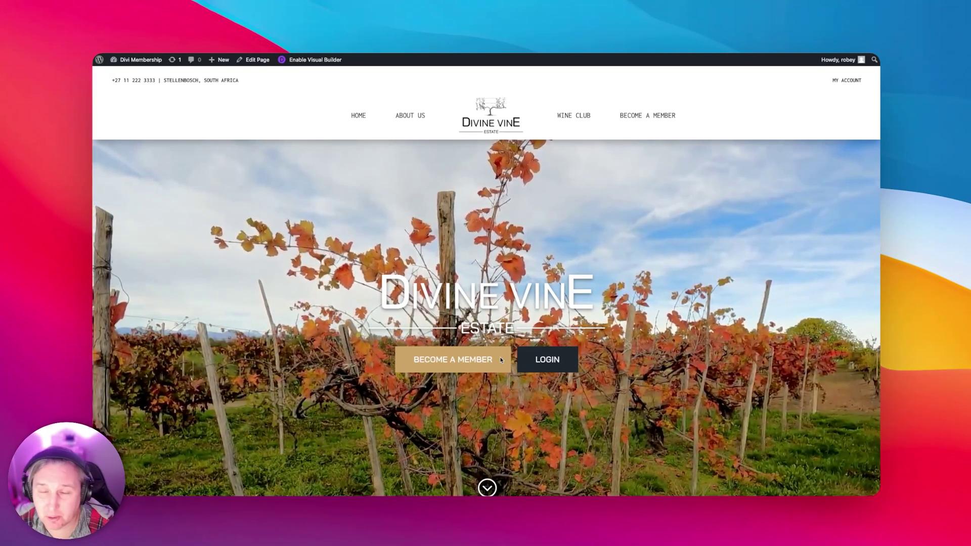
# Scroll the Divine Vine Estate home page down to the newsletter footer and back up.
pyautogui.scroll(-10, 514, 273)
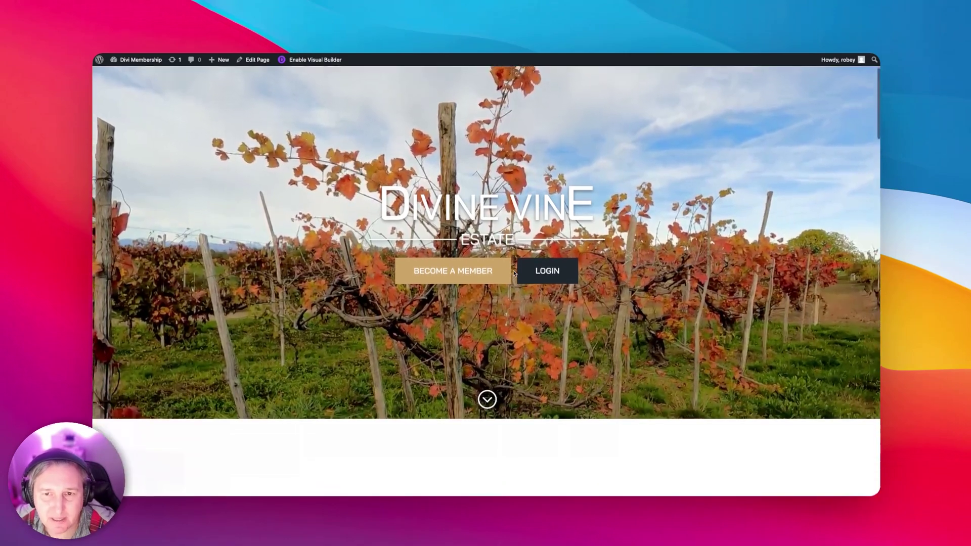
pyautogui.scroll(-10, 514, 274)
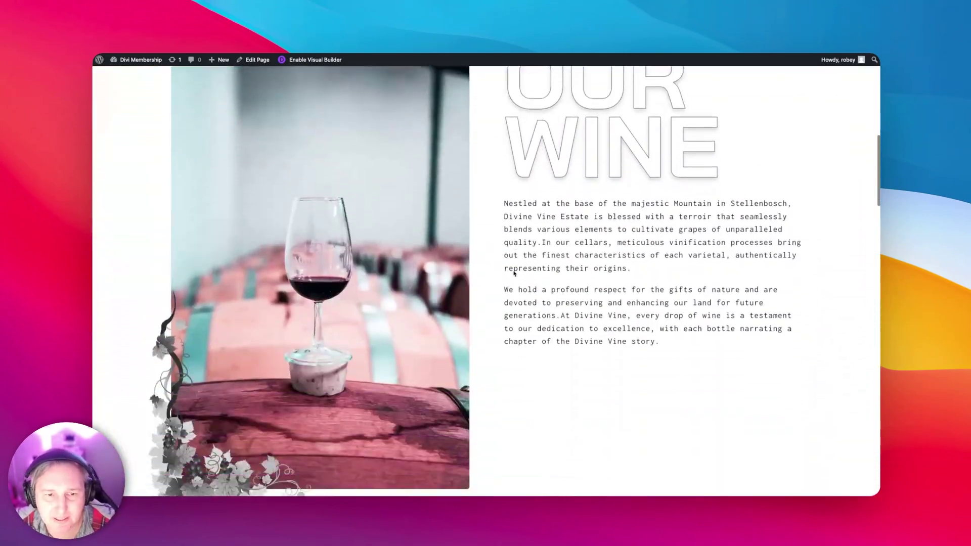
pyautogui.scroll(-10, 514, 273)
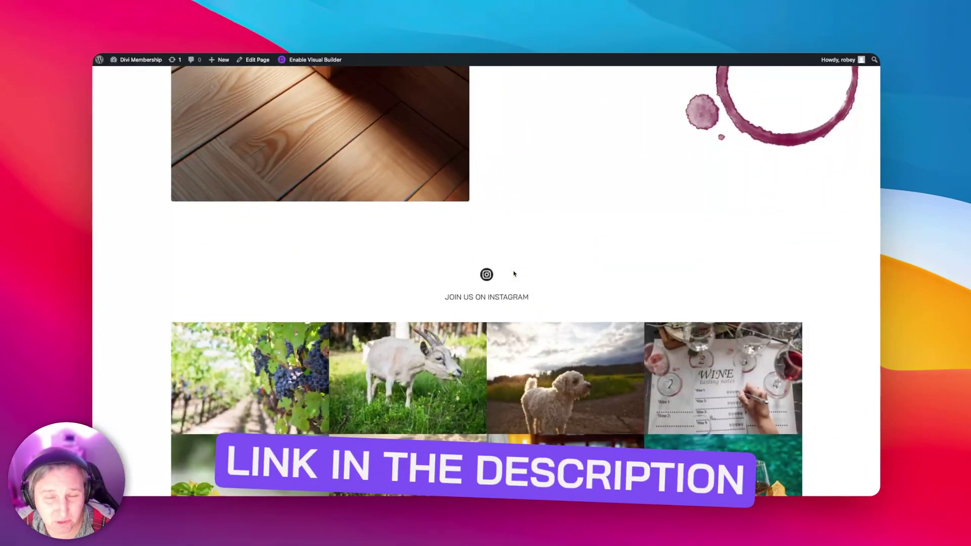
pyautogui.scroll(-8, 514, 273)
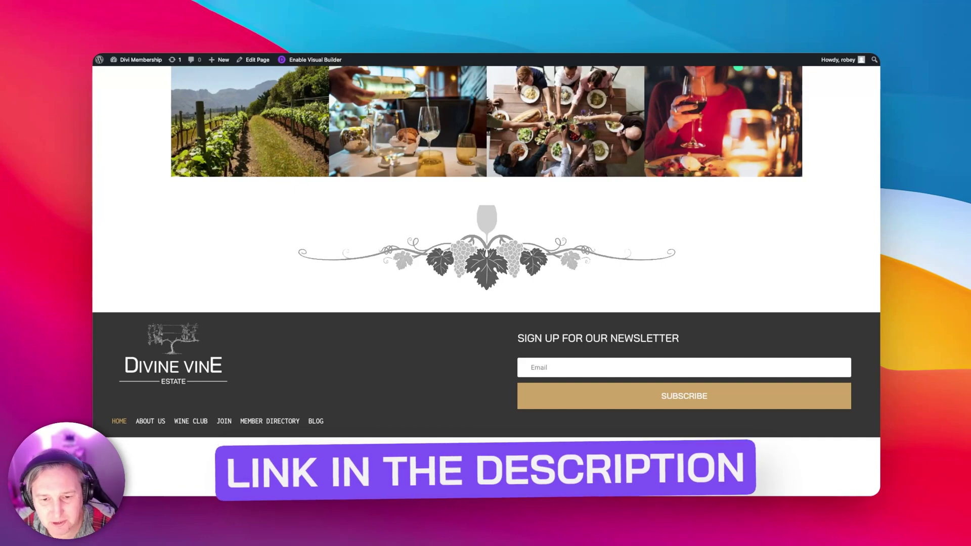
pyautogui.scroll(20, 581, 191)
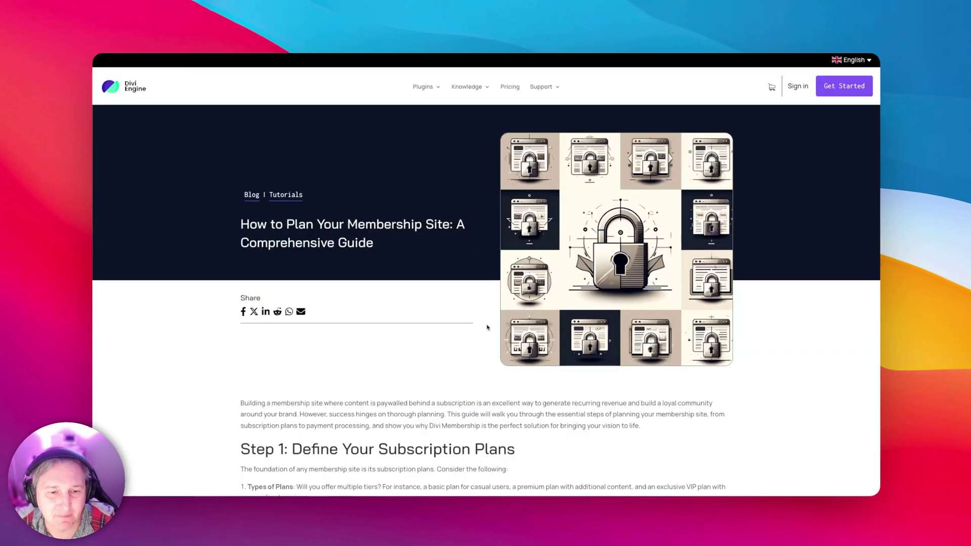
# Open the Memberships list from the Divi Membership sidebar flyout.
pyautogui.scroll(-5, 328, 259)
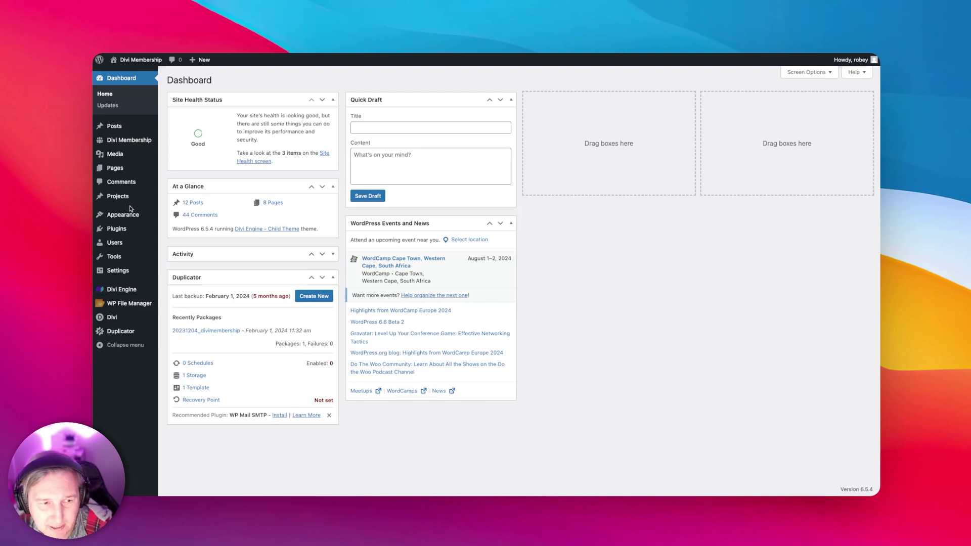
pyautogui.moveTo(148, 140)
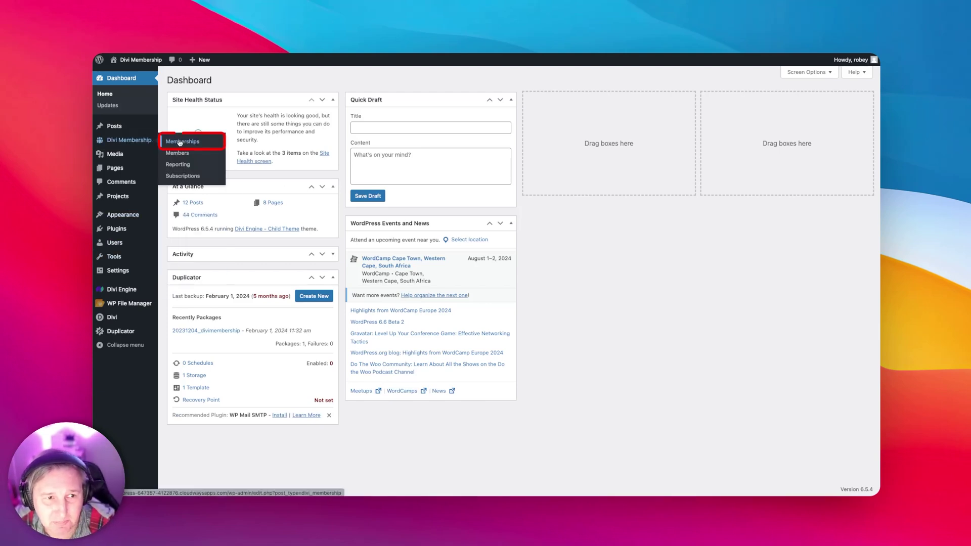
pyautogui.click(180, 143)
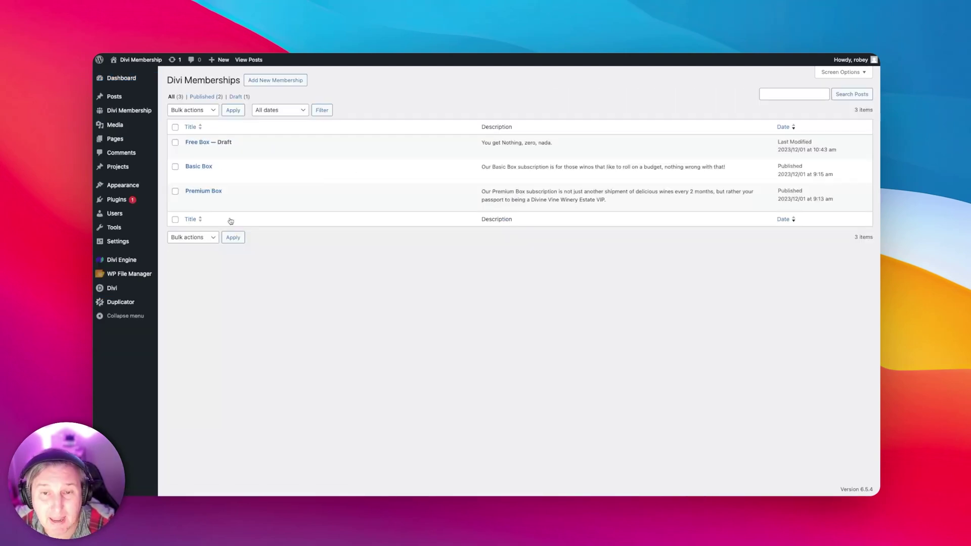
# Look over the Free Box, Basic Box and Premium Box rows, then open Basic Box for editing.
pyautogui.moveTo(458, 158)
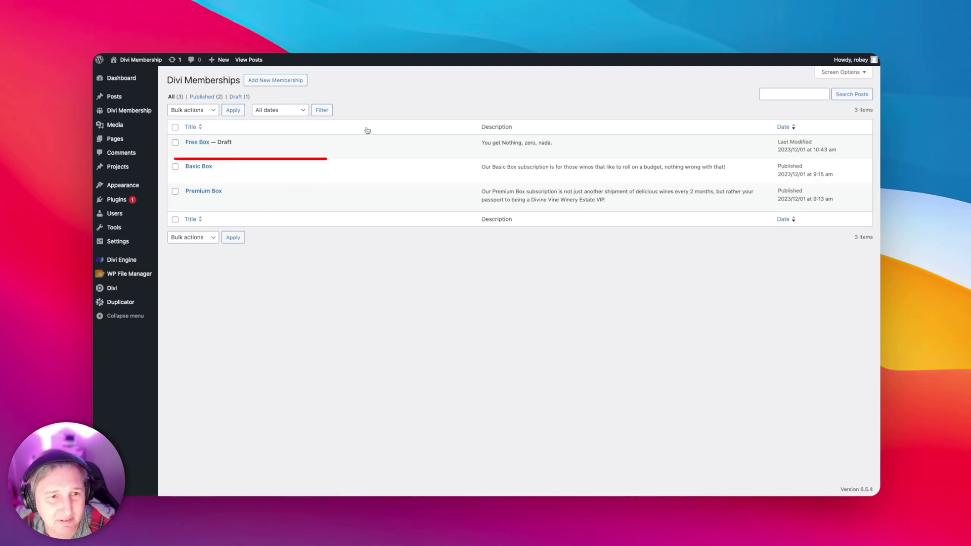
pyautogui.moveTo(323, 152)
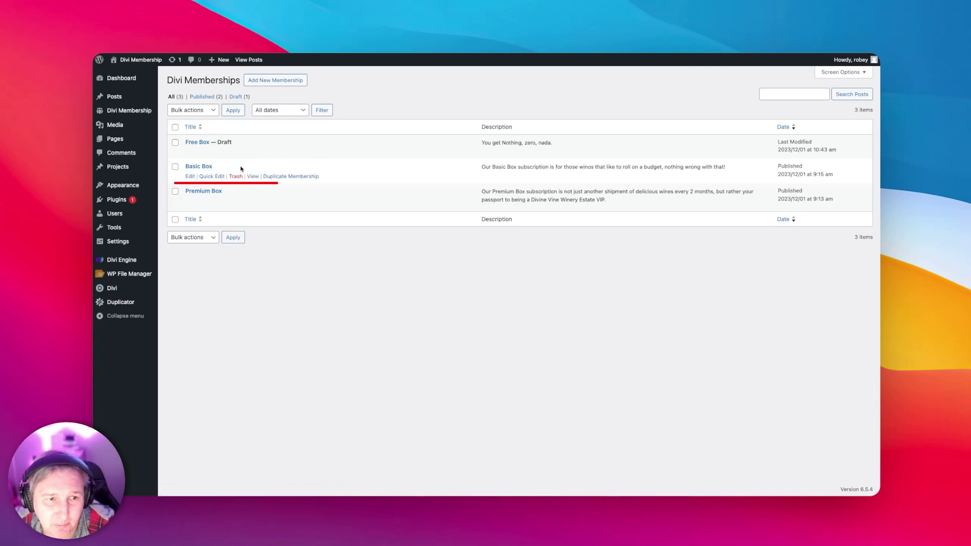
pyautogui.moveTo(223, 197)
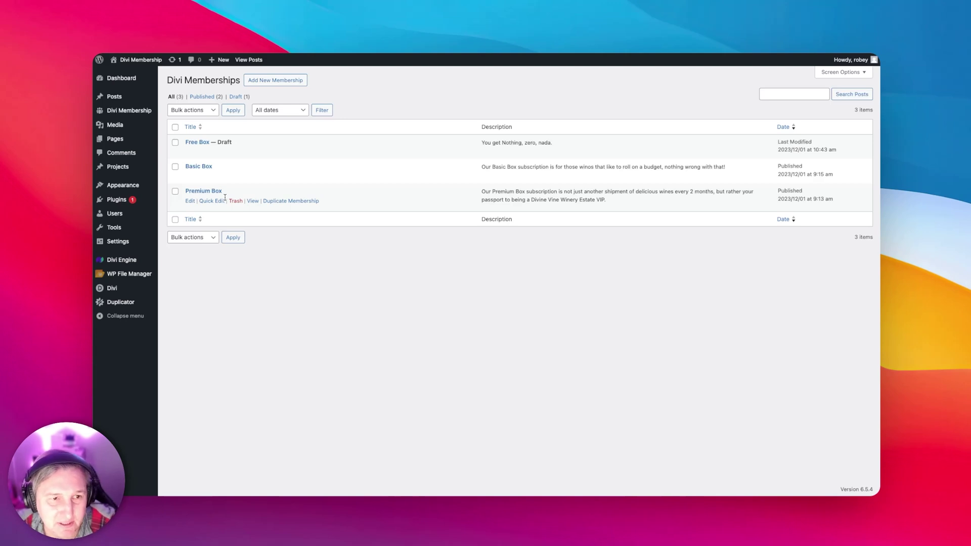
pyautogui.moveTo(246, 167)
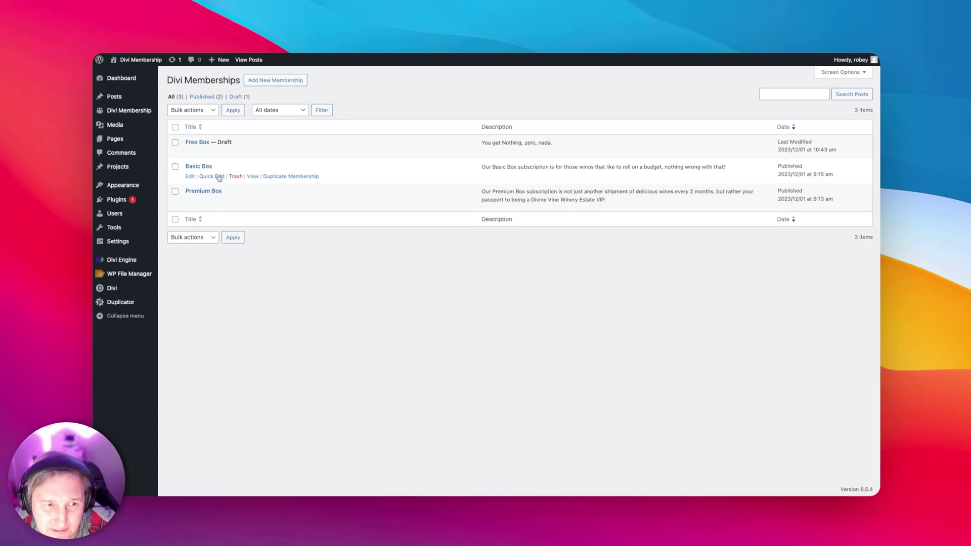
pyautogui.click(201, 170)
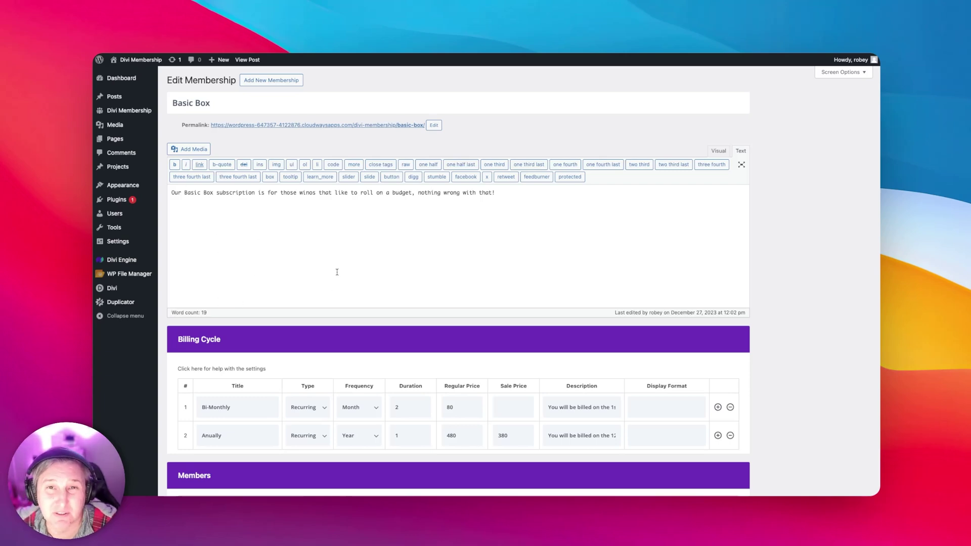
# Switch the Bi-Monthly billing cycle to One-time, then back to Recurring.
pyautogui.scroll(-5, 337, 272)
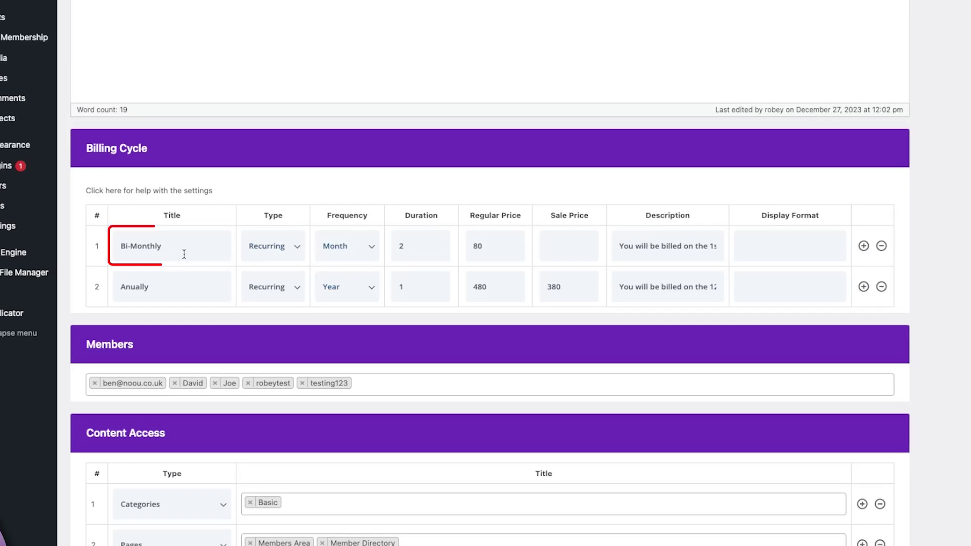
pyautogui.click(286, 247)
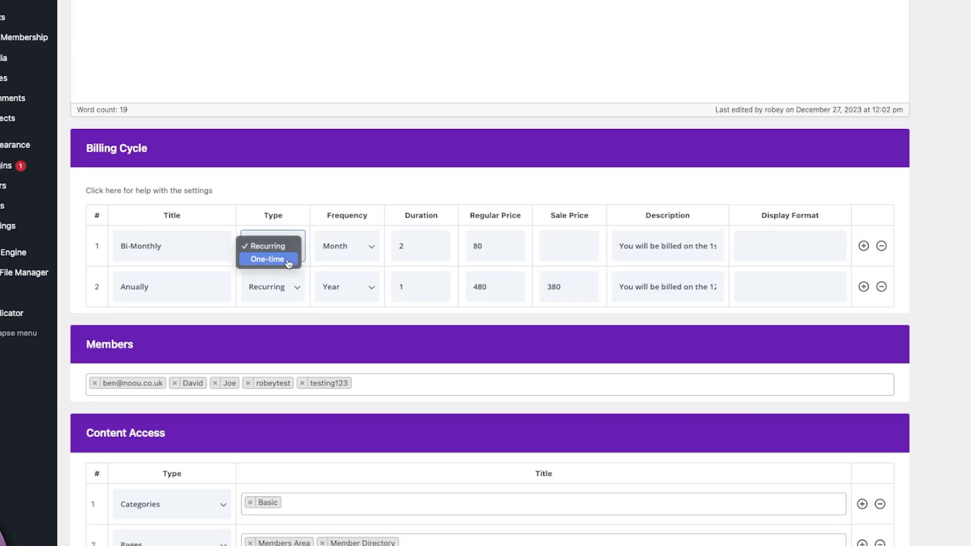
pyautogui.click(324, 197)
pyautogui.click(294, 255)
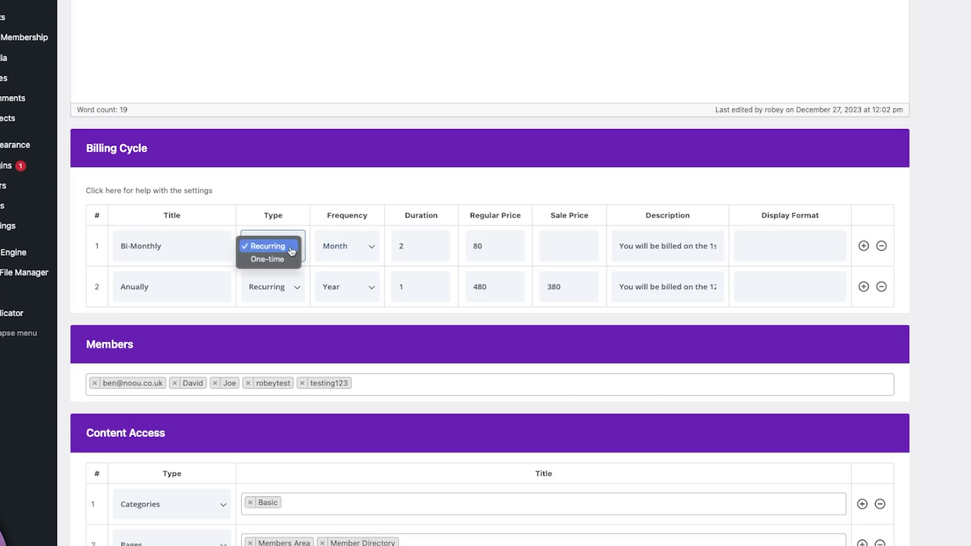
pyautogui.click(291, 260)
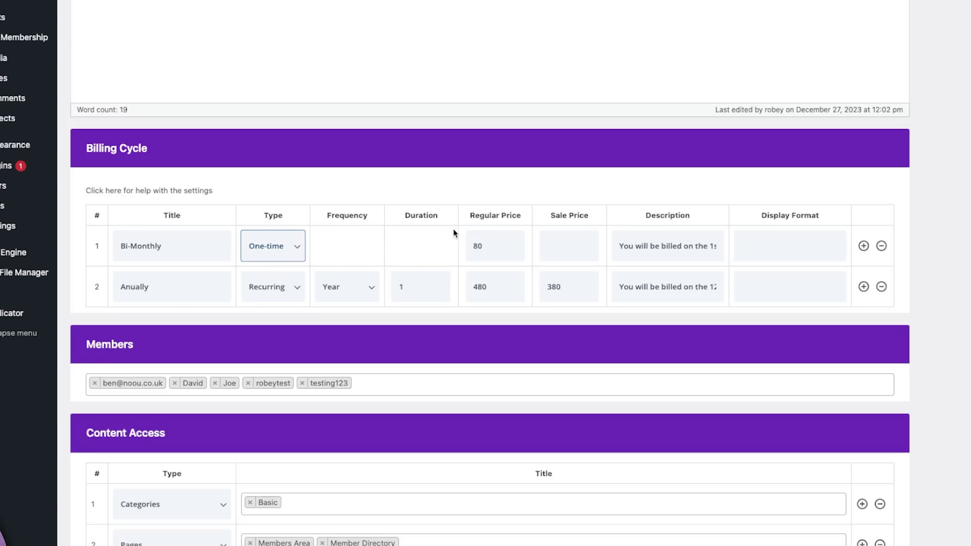
pyautogui.click(273, 246)
pyautogui.click(257, 232)
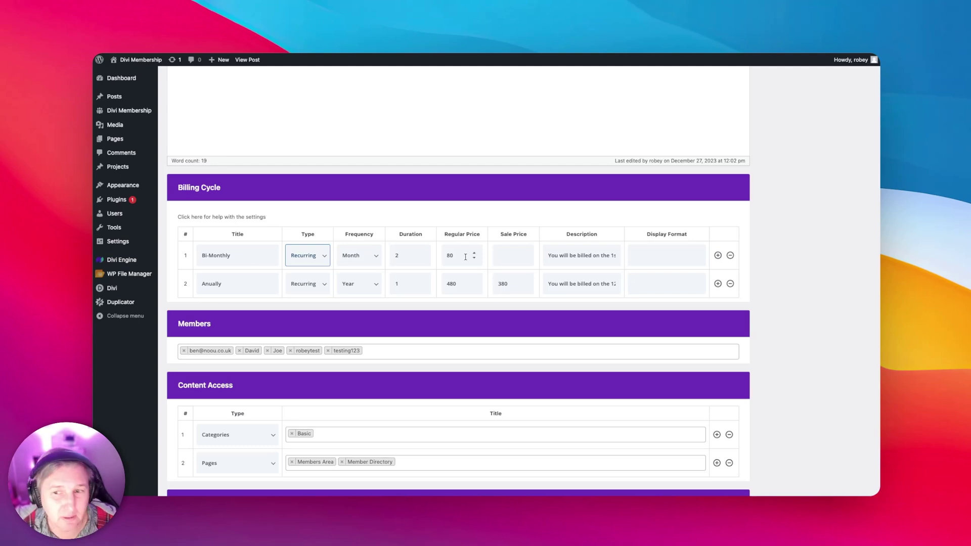
# Insert a 'One Time' billing cycle after Bi-Monthly with a One-time payment type.
pyautogui.click(718, 257)
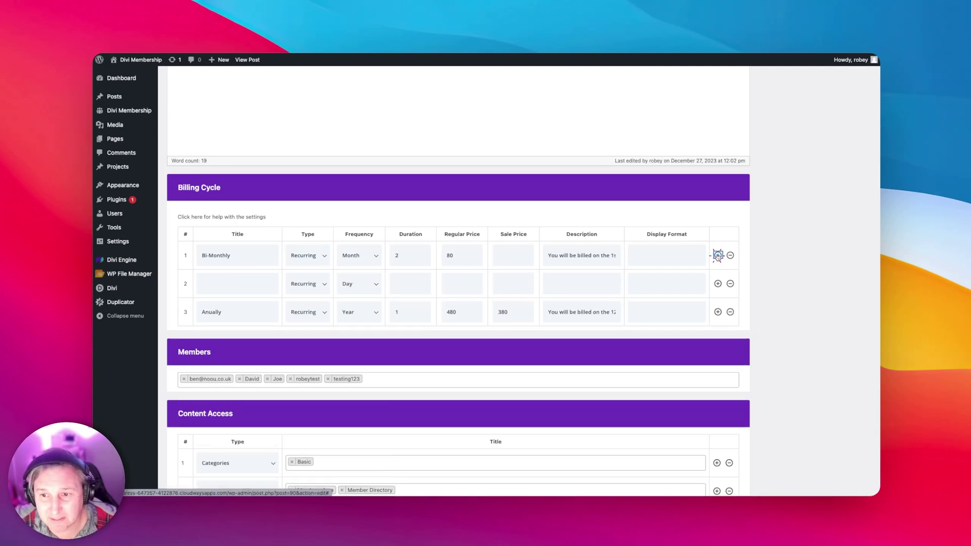
pyautogui.click(230, 287)
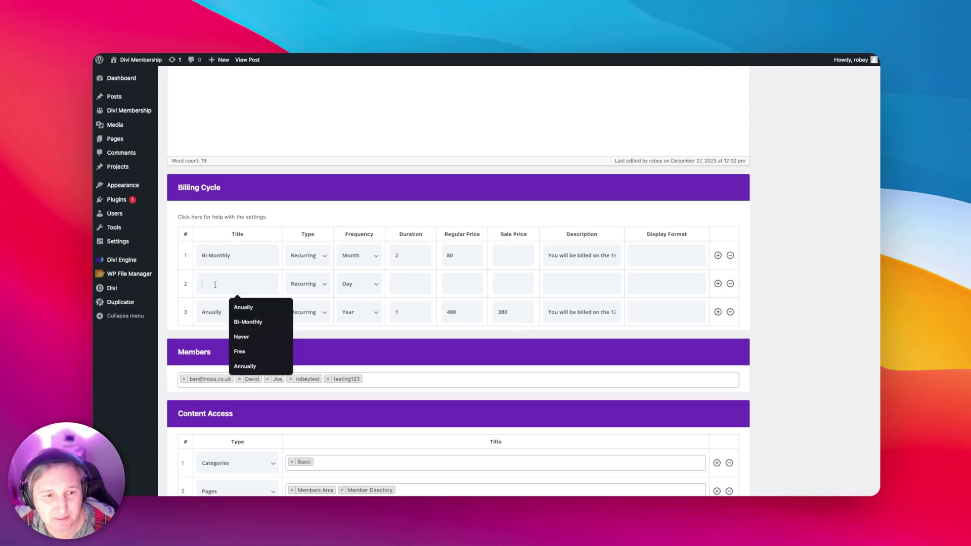
pyautogui.write('One Time')
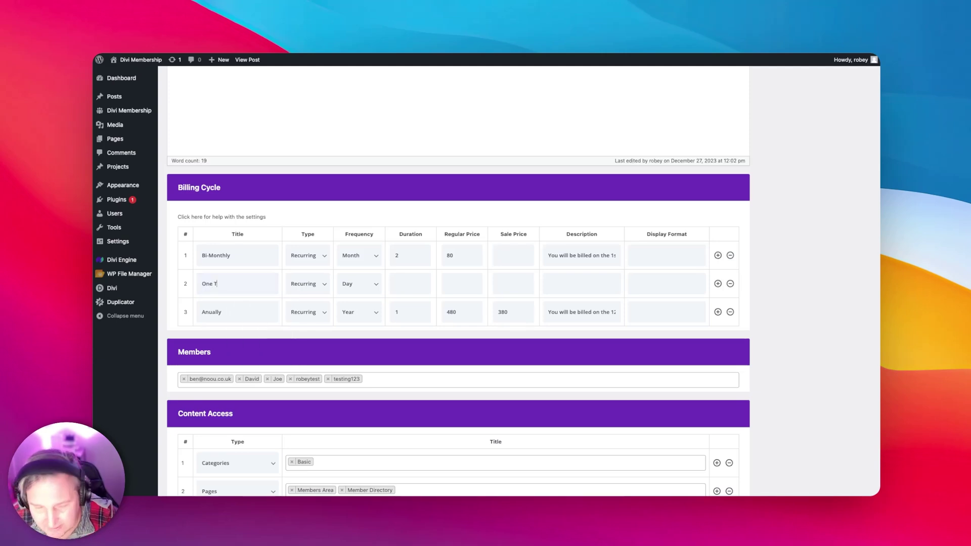
pyautogui.click(320, 292)
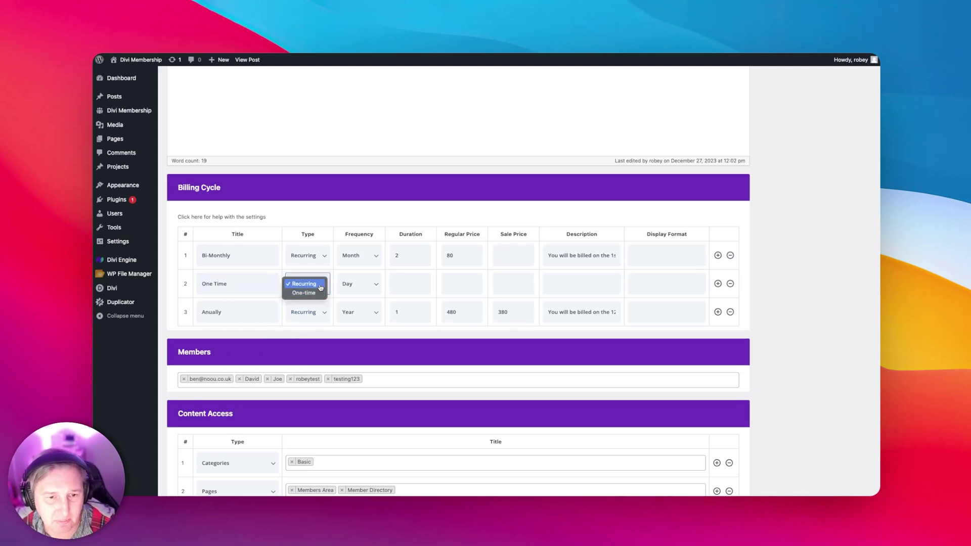
pyautogui.click(303, 293)
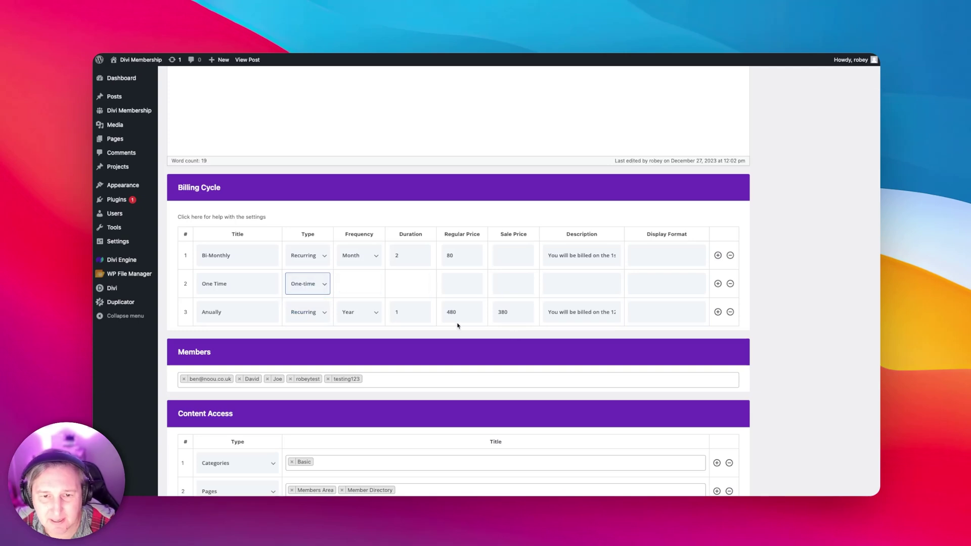
pyautogui.click(461, 282)
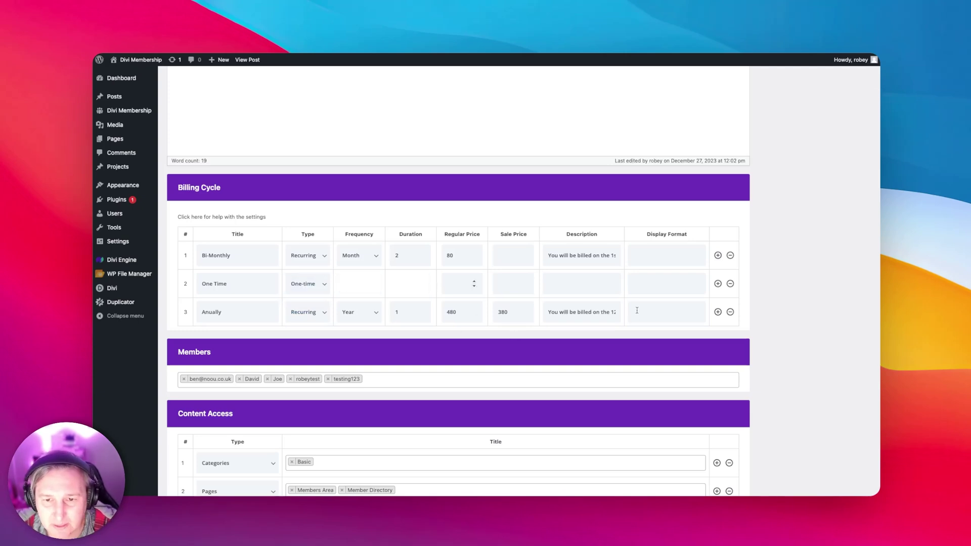
pyautogui.click(657, 284)
pyautogui.click(553, 271)
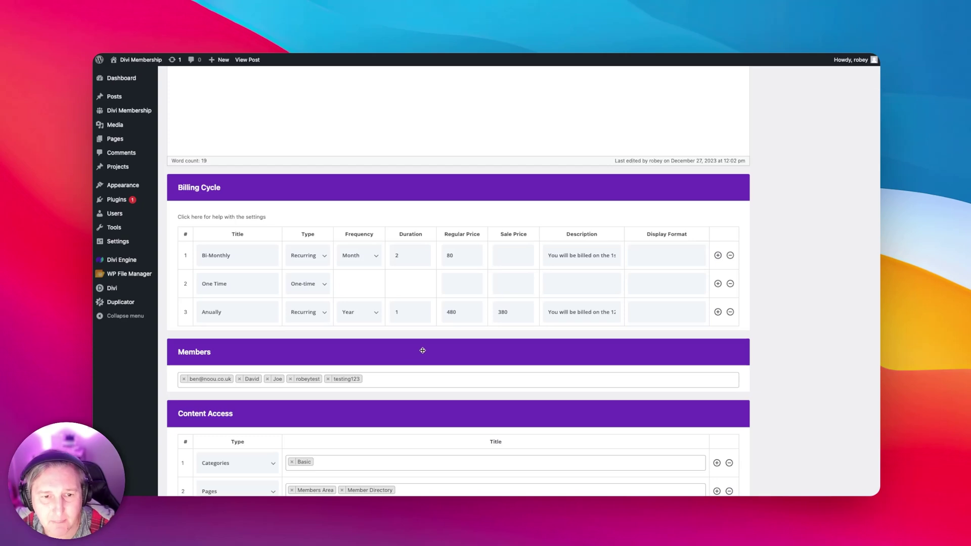
# Scroll down to the Basic Box Content Access and Features sections.
pyautogui.scroll(-3, 462, 348)
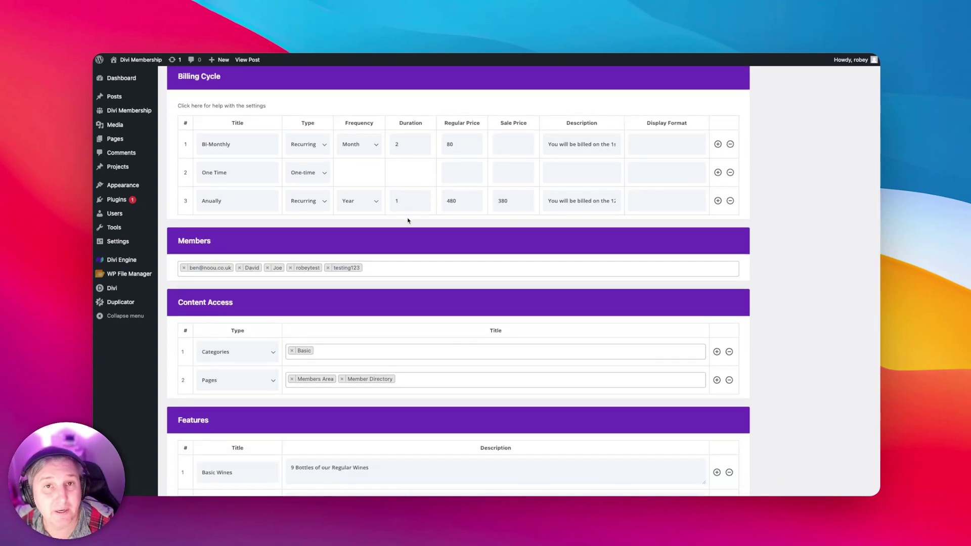
pyautogui.scroll(-4, 407, 221)
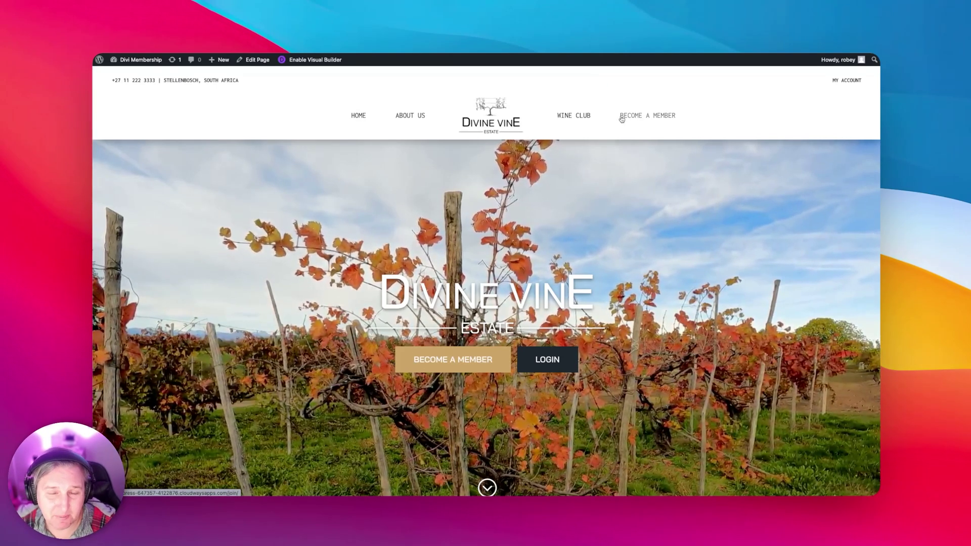
# Open the Join our Wine Club page and scroll through its sign-up form.
pyautogui.click(621, 119)
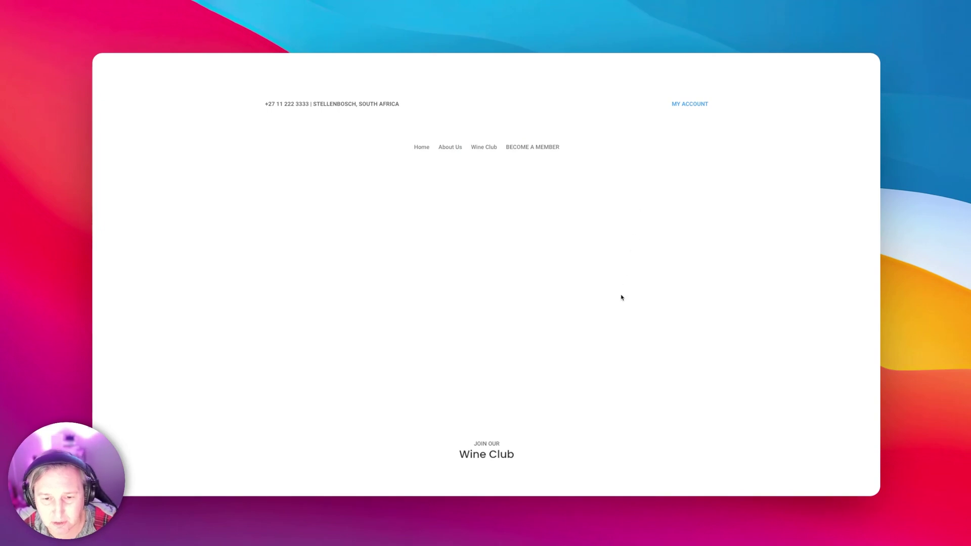
pyautogui.scroll(-4, 620, 306)
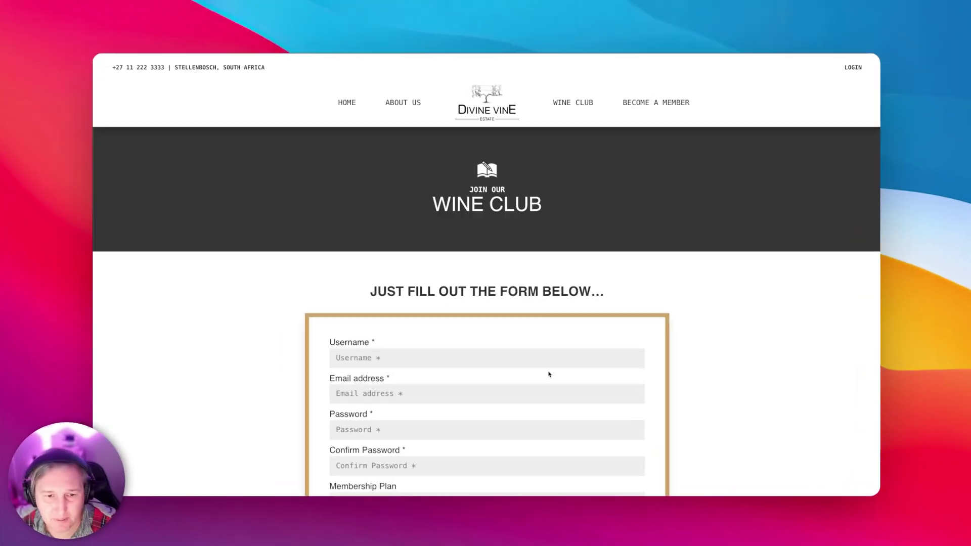
pyautogui.scroll(-7, 548, 372)
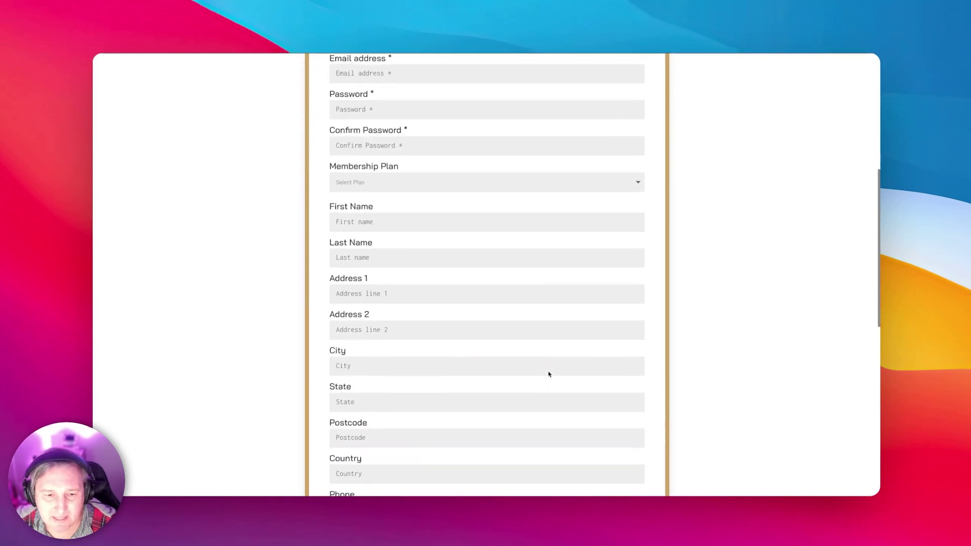
pyautogui.scroll(-6, 548, 374)
pyautogui.scroll(9, 449, 229)
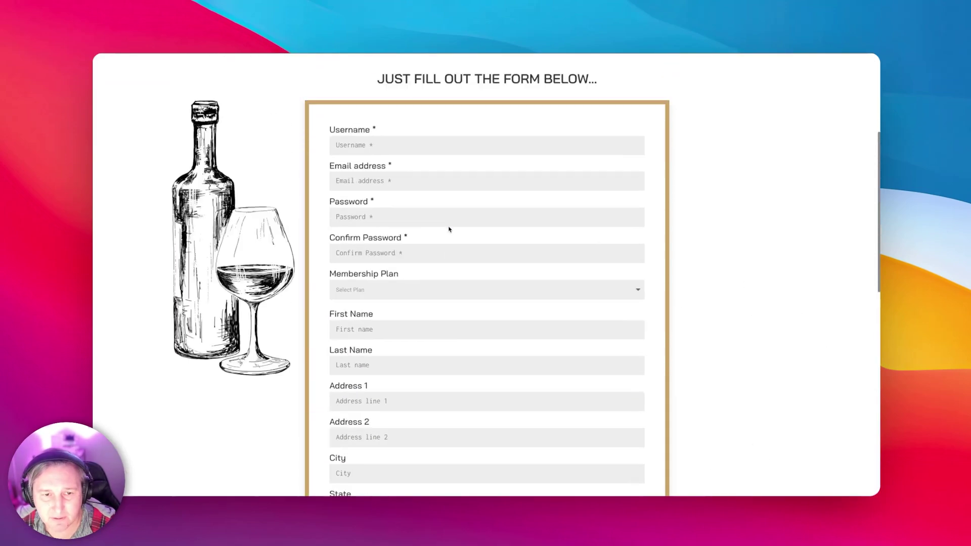
pyautogui.scroll(4, 449, 229)
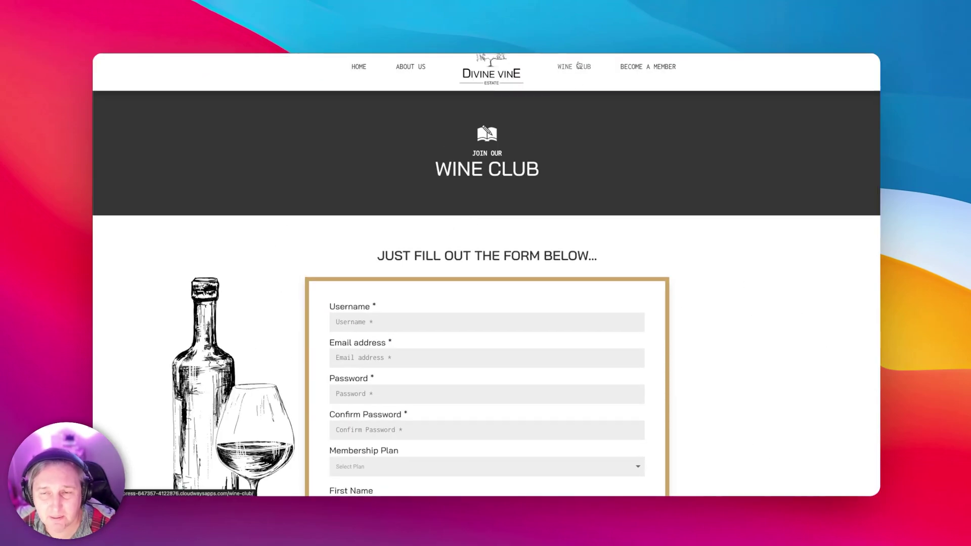
# On the Wine Club page, toggle Basic Box pricing between bi-monthly $80 and annual $380.
pyautogui.click(579, 66)
pyautogui.scroll(-10, 466, 333)
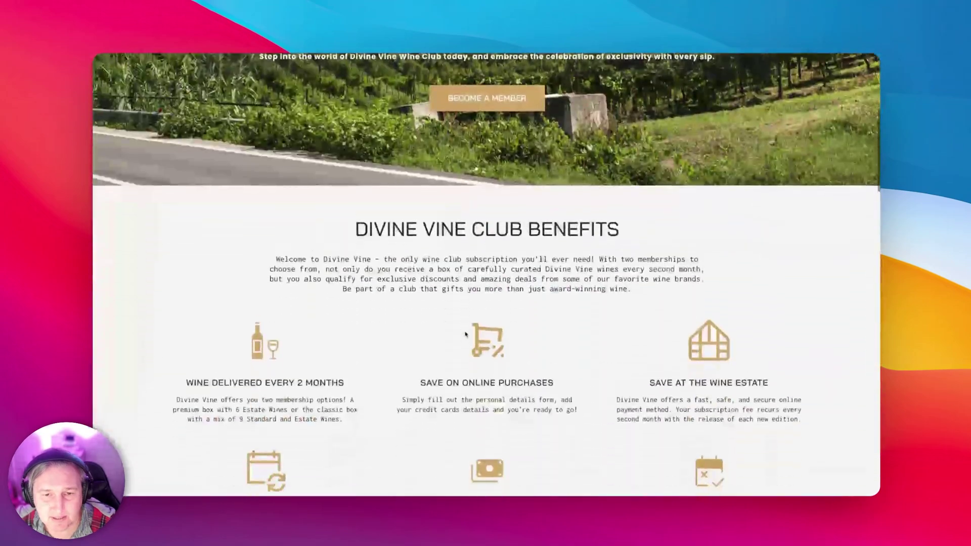
pyautogui.scroll(-12, 465, 334)
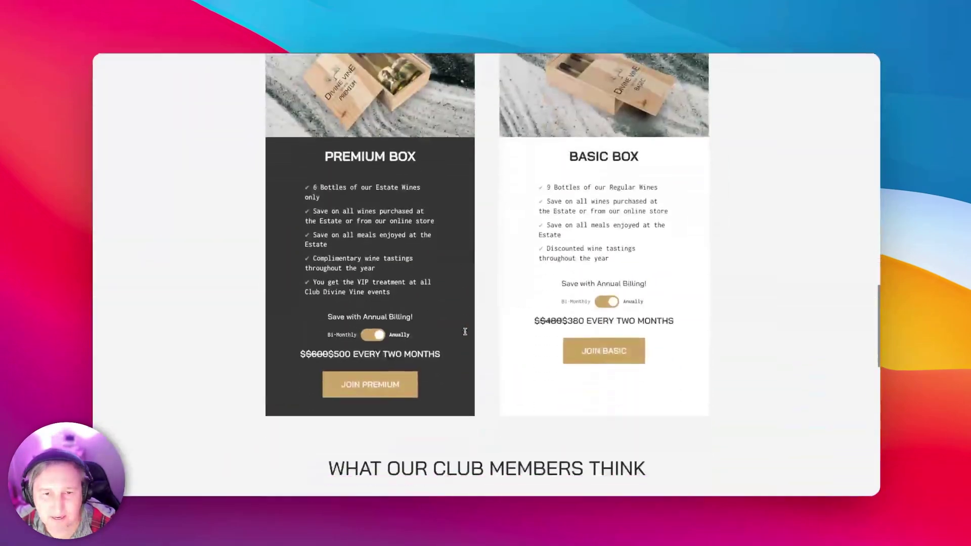
pyautogui.scroll(-1, 466, 334)
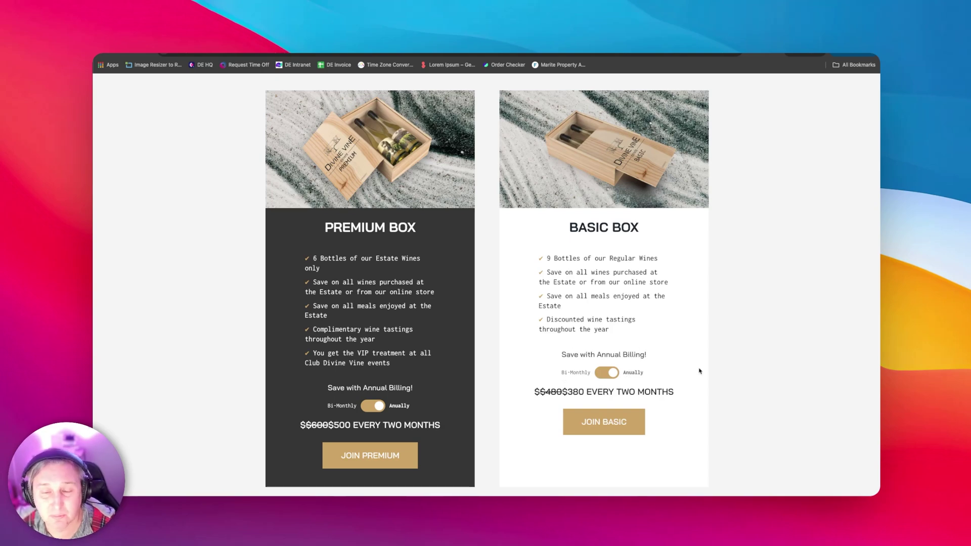
pyautogui.click(605, 375)
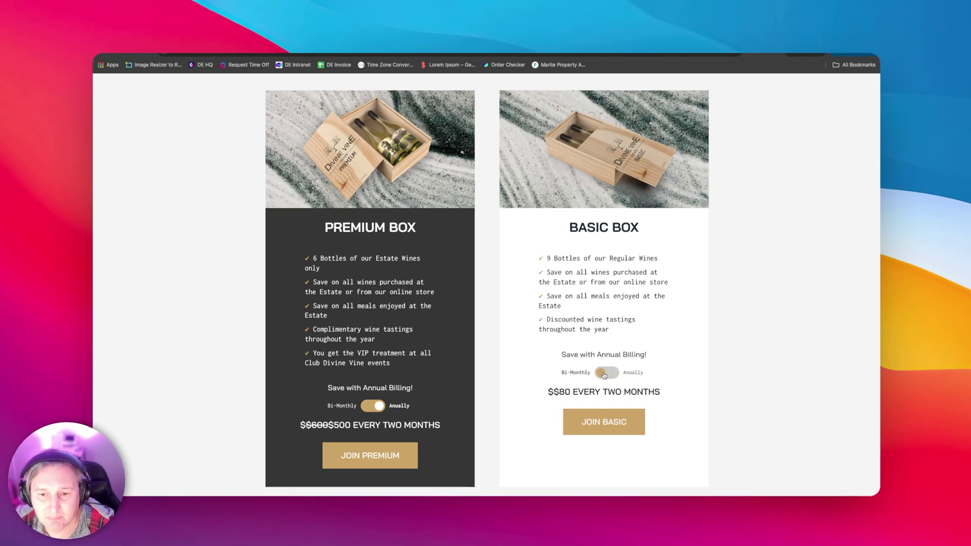
pyautogui.click(605, 375)
pyautogui.click(605, 375)
pyautogui.click(604, 374)
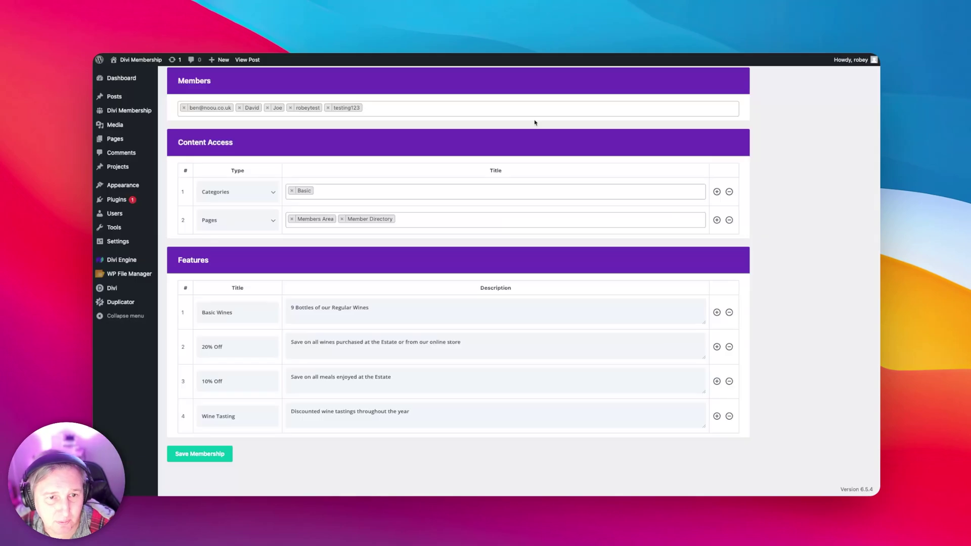
pyautogui.click(386, 256)
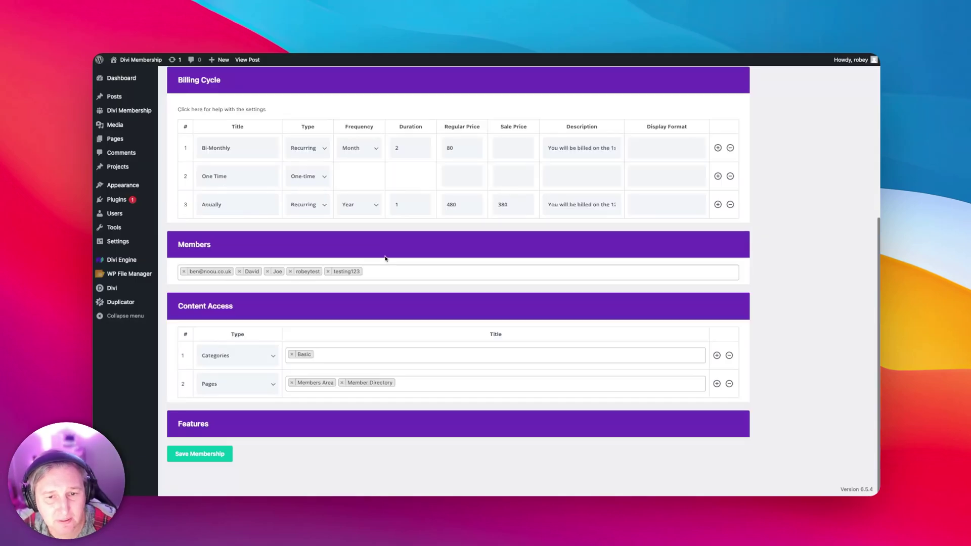
pyautogui.click(386, 250)
pyautogui.click(371, 301)
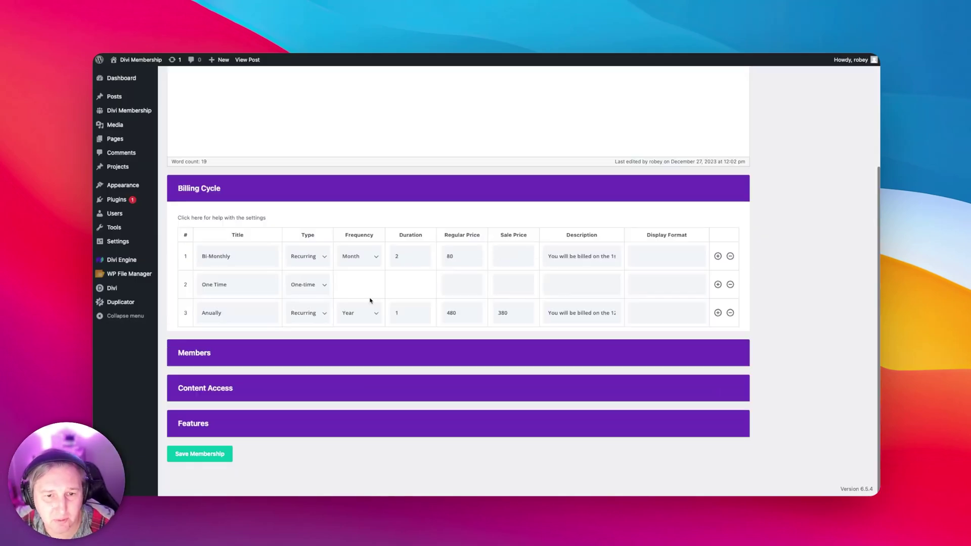
pyautogui.click(293, 418)
pyautogui.click(293, 418)
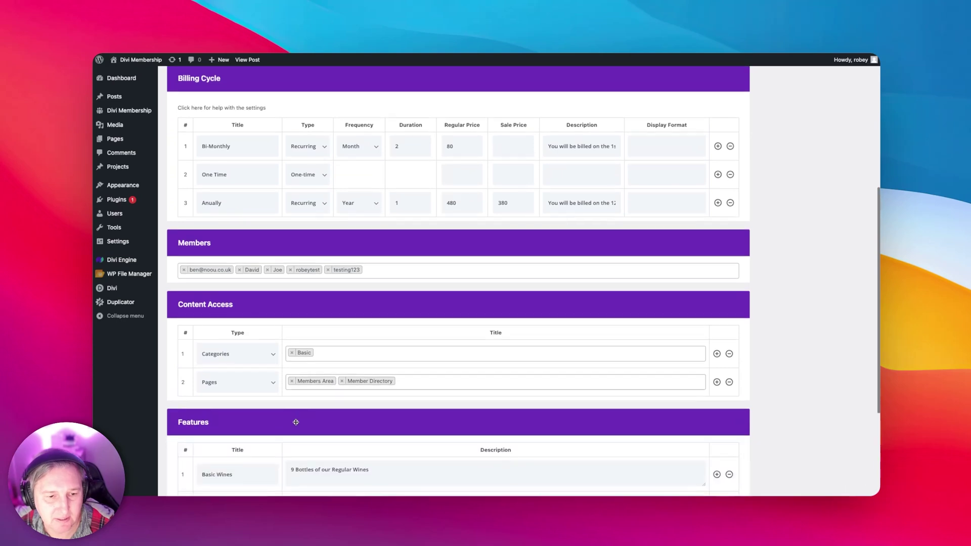
pyautogui.scroll(-5, 295, 440)
pyautogui.scroll(7, 422, 253)
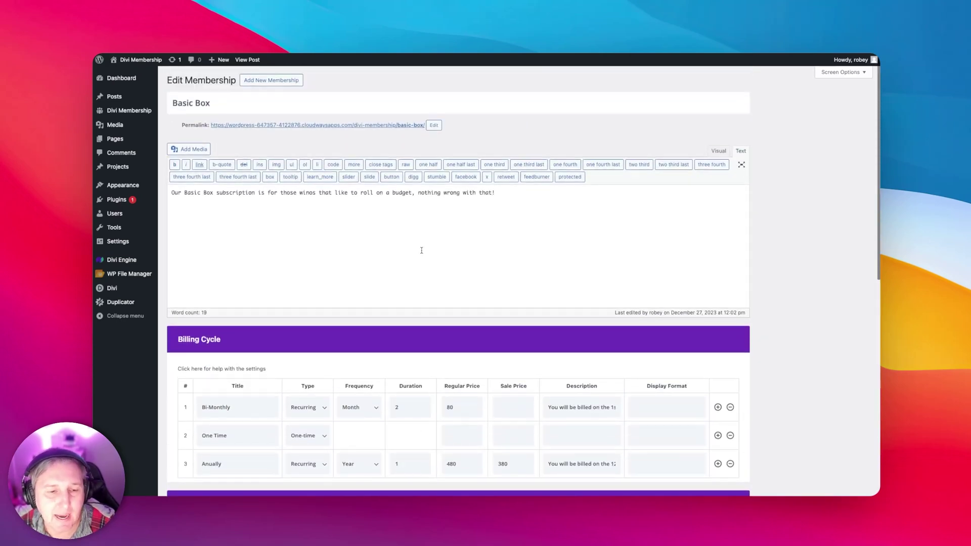
pyautogui.scroll(-2, 422, 252)
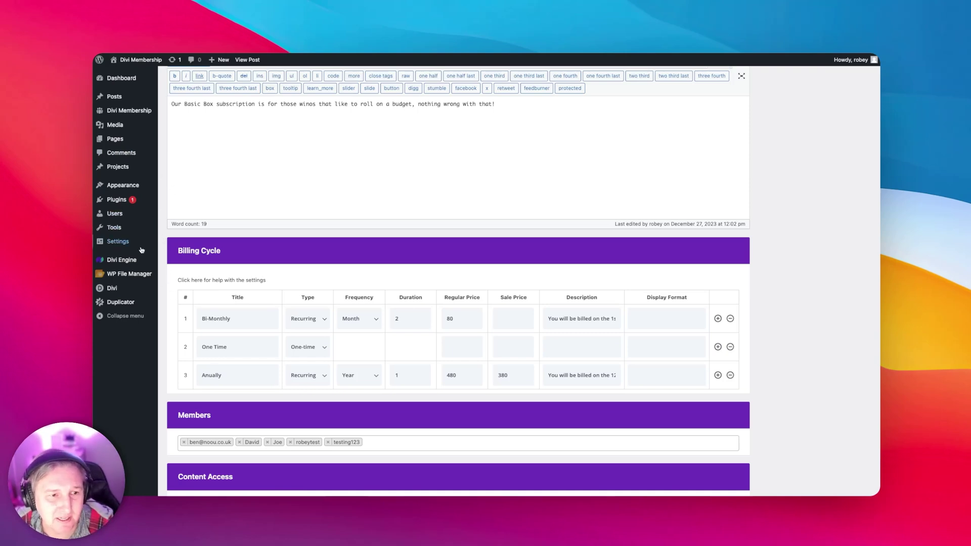
pyautogui.moveTo(130, 263)
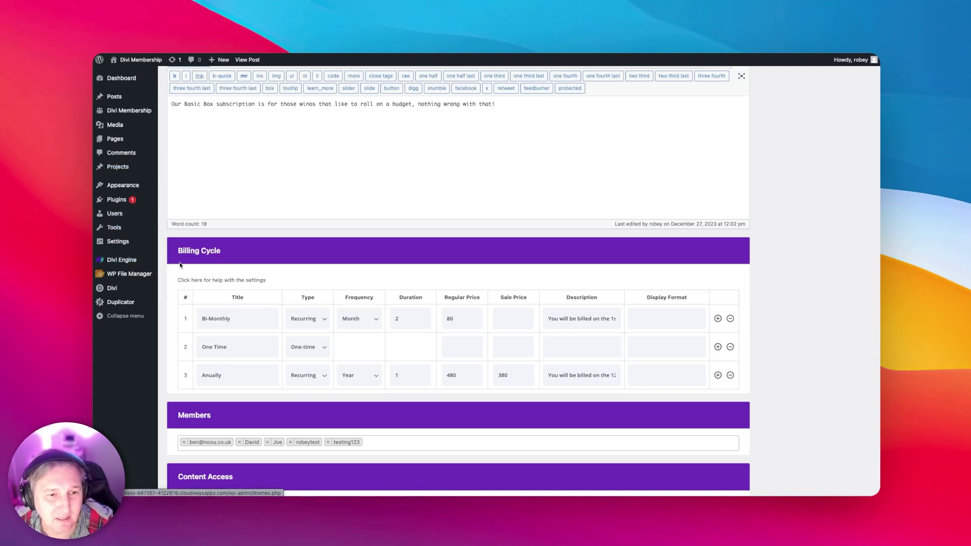
# Open Divi Engine's Membership Settings page from the admin sidebar flyout.
pyautogui.click(188, 282)
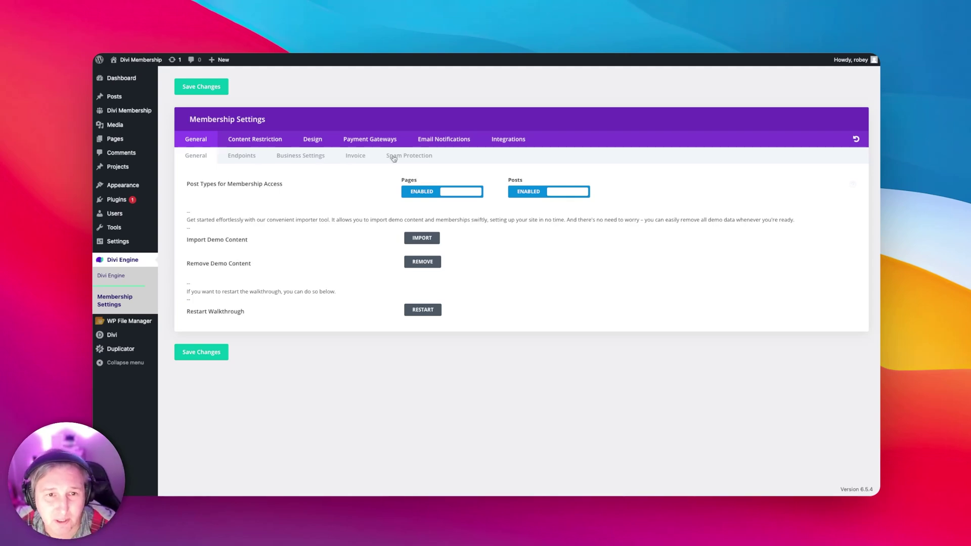
# Open the Payment Gateways settings and leave PayPal disabled after toggling it on and off.
pyautogui.click(347, 144)
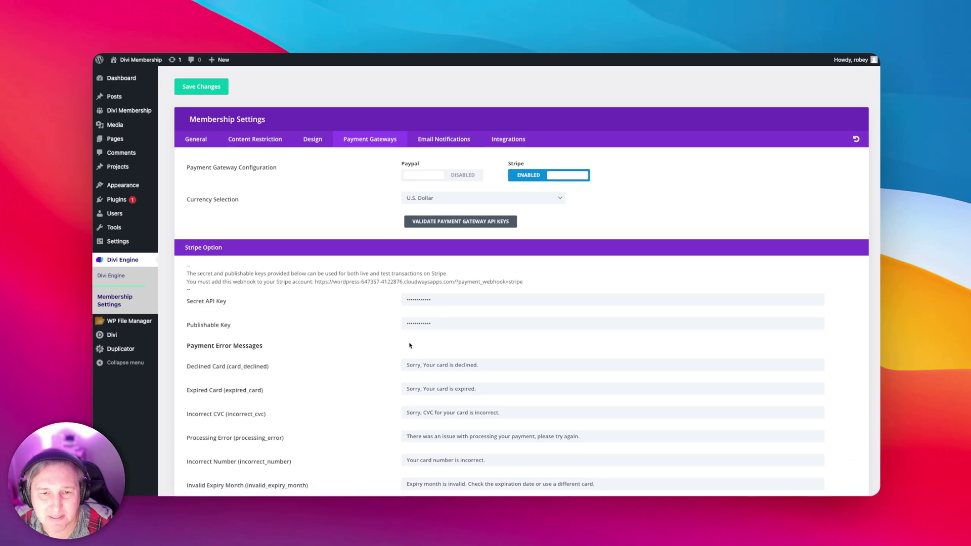
pyautogui.scroll(-1, 342, 251)
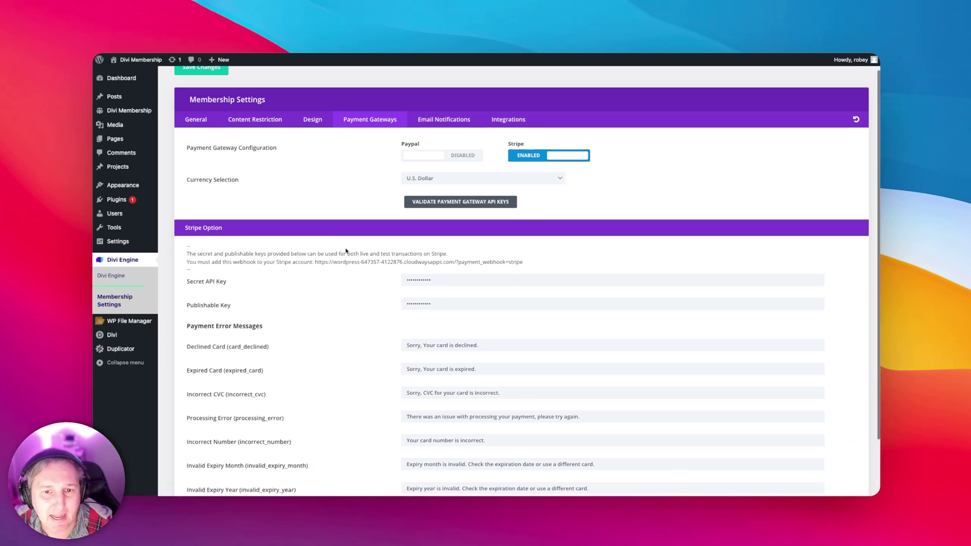
pyautogui.click(405, 156)
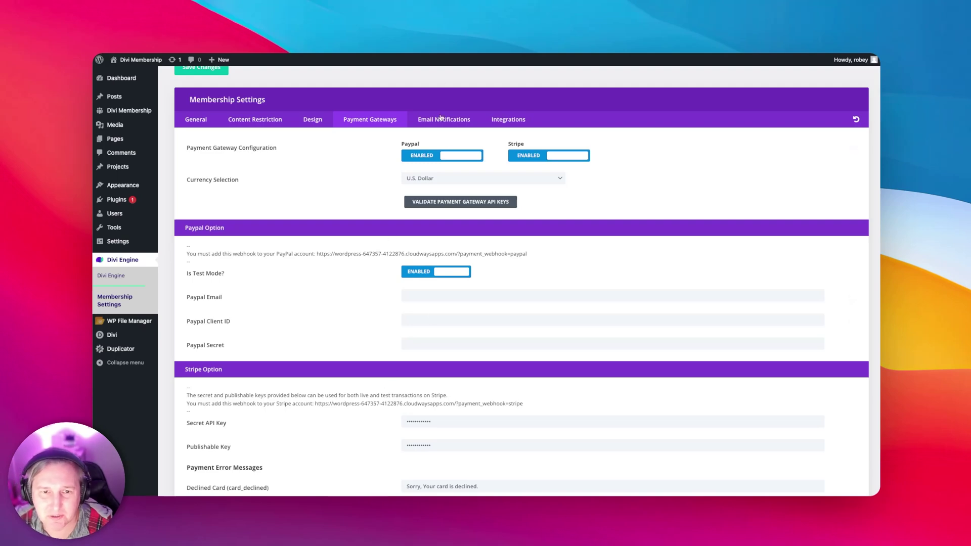
pyautogui.click(444, 155)
# Review the Stripe secret and publishable key notes and the Stripe webhook URL.
pyautogui.scroll(-3, 313, 309)
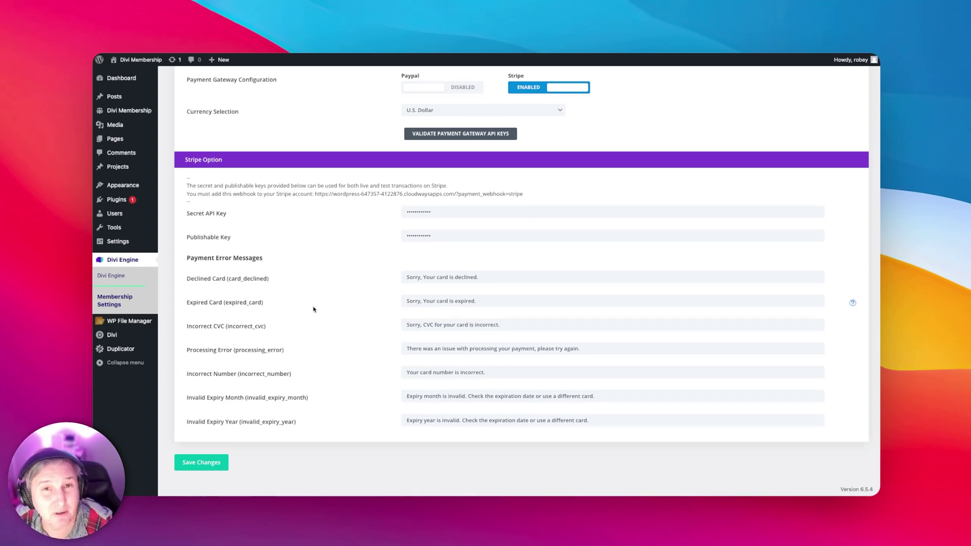
pyautogui.tripleClick(368, 186)
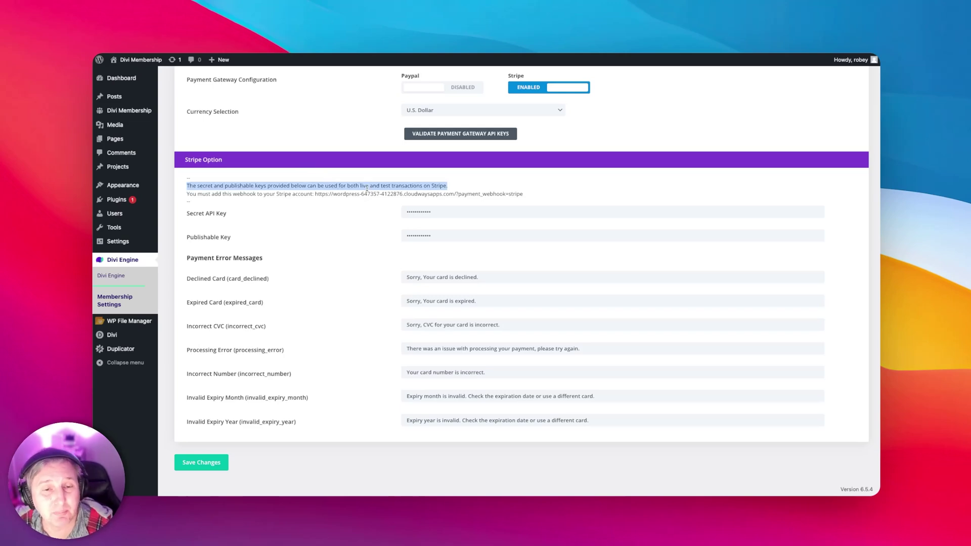
pyautogui.doubleClick(365, 193)
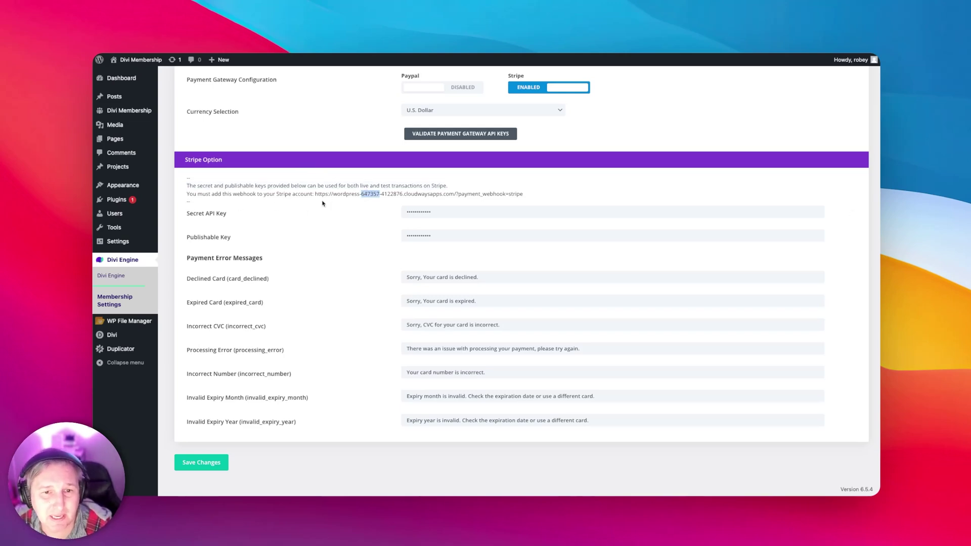
pyautogui.click(303, 202)
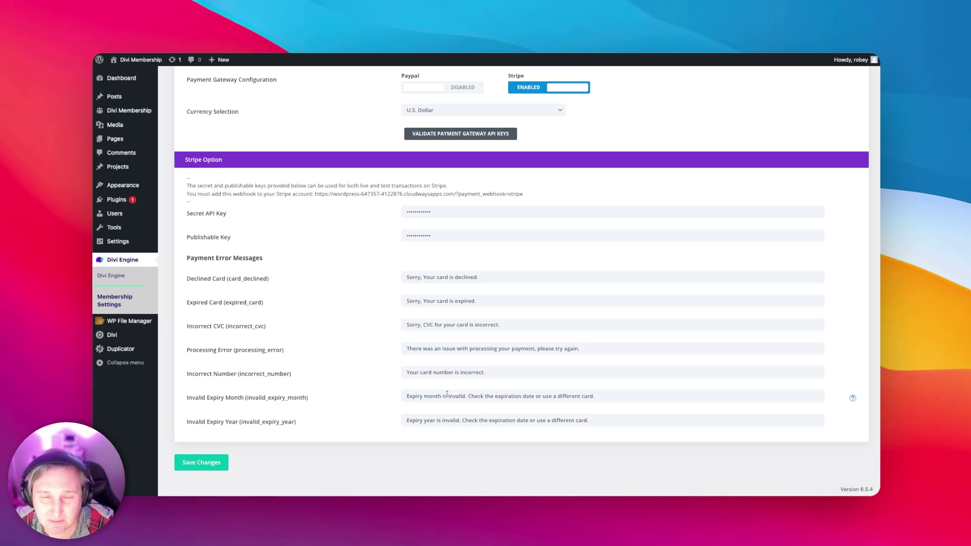
pyautogui.scroll(3, 447, 394)
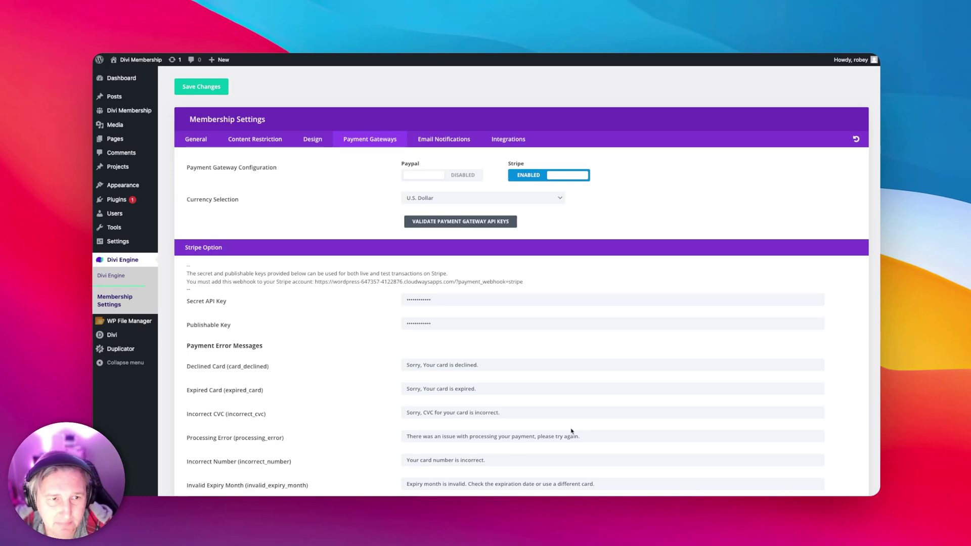
# In the general endpoint settings, keep Login as the login page.
pyautogui.click(188, 142)
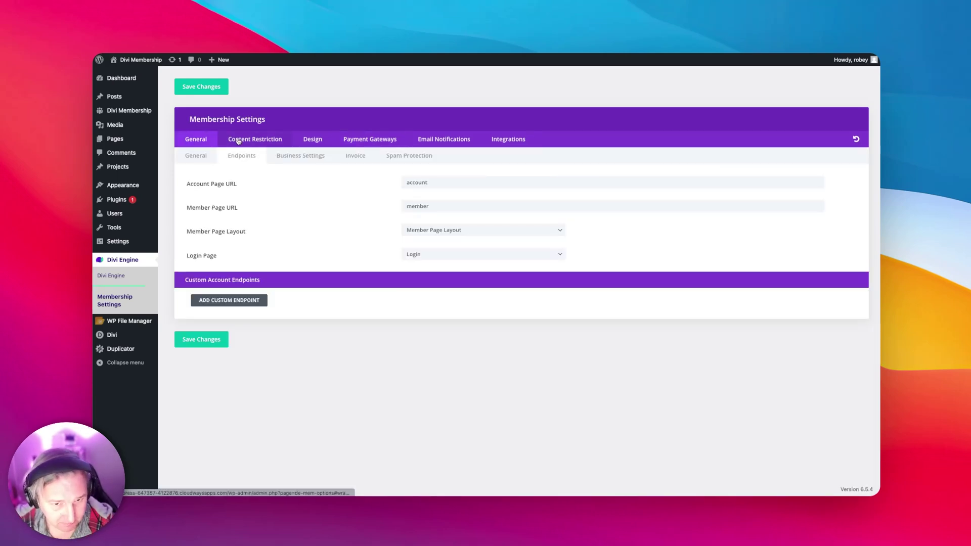
pyautogui.click(445, 255)
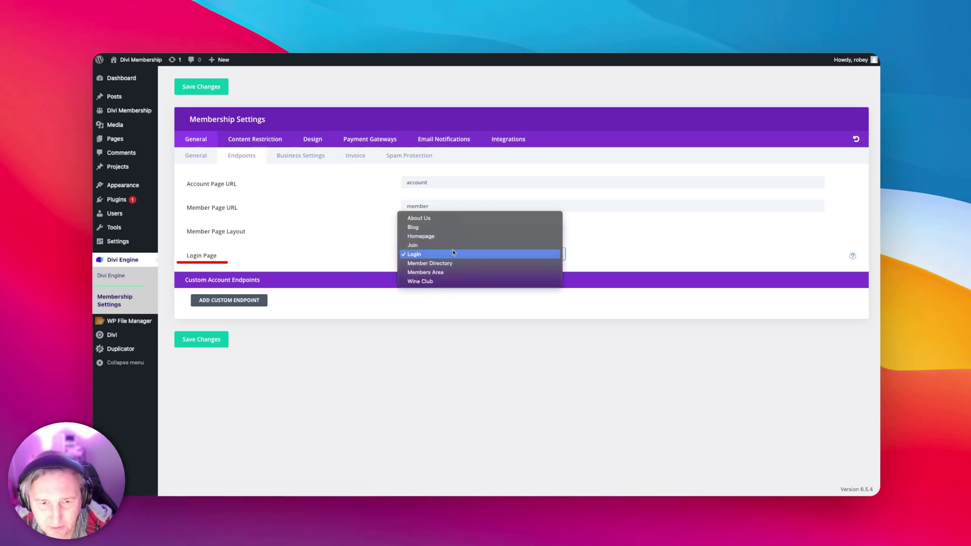
pyautogui.click(296, 221)
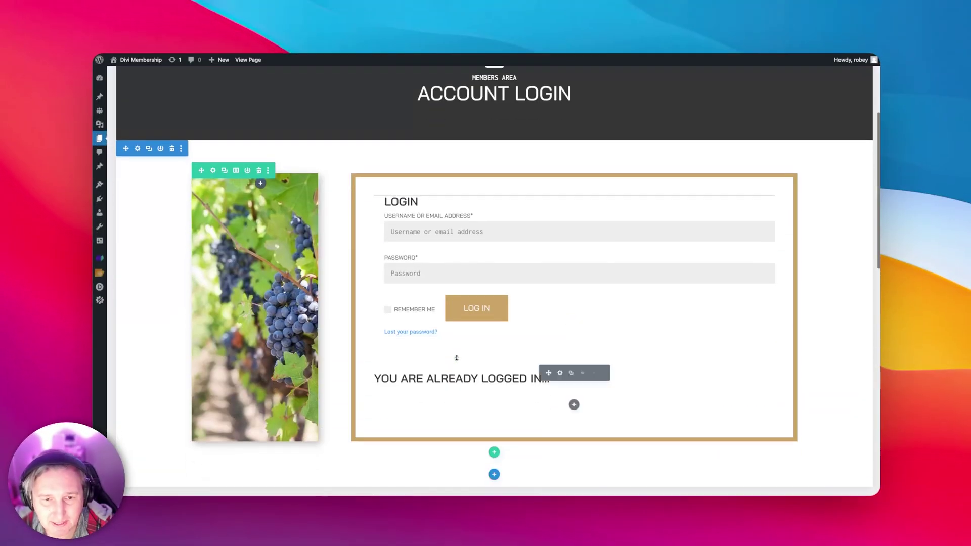
pyautogui.scroll(1, 572, 347)
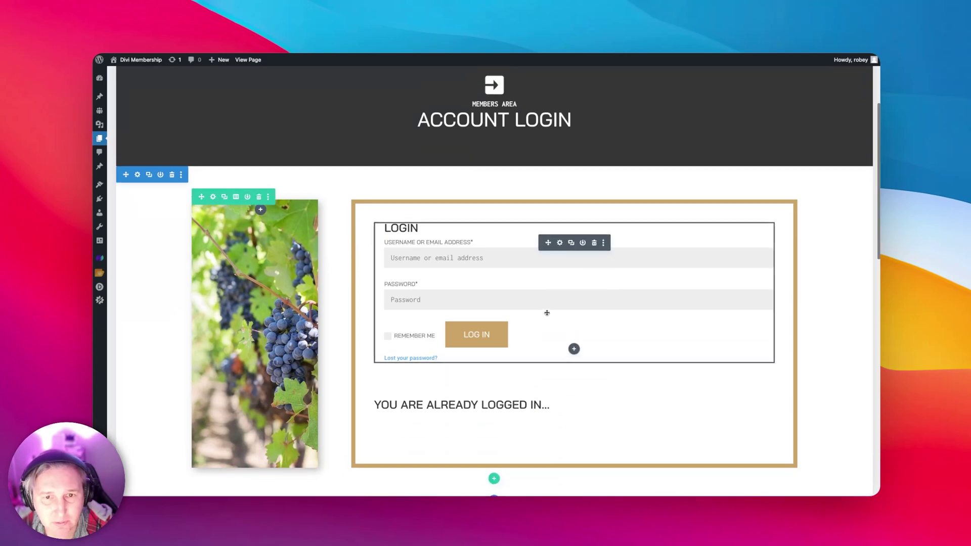
pyautogui.scroll(-15, 494, 489)
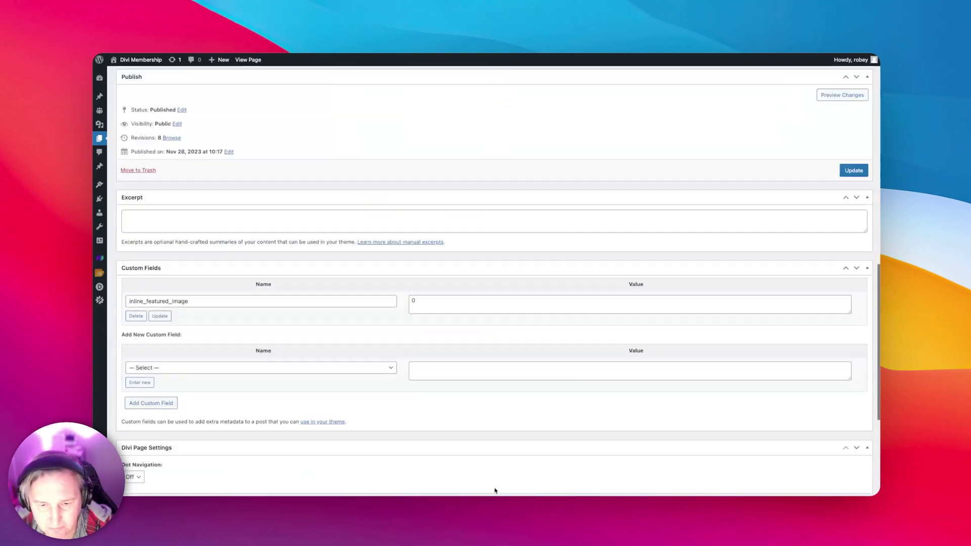
pyautogui.scroll(20, 523, 388)
pyautogui.scroll(-1, 495, 413)
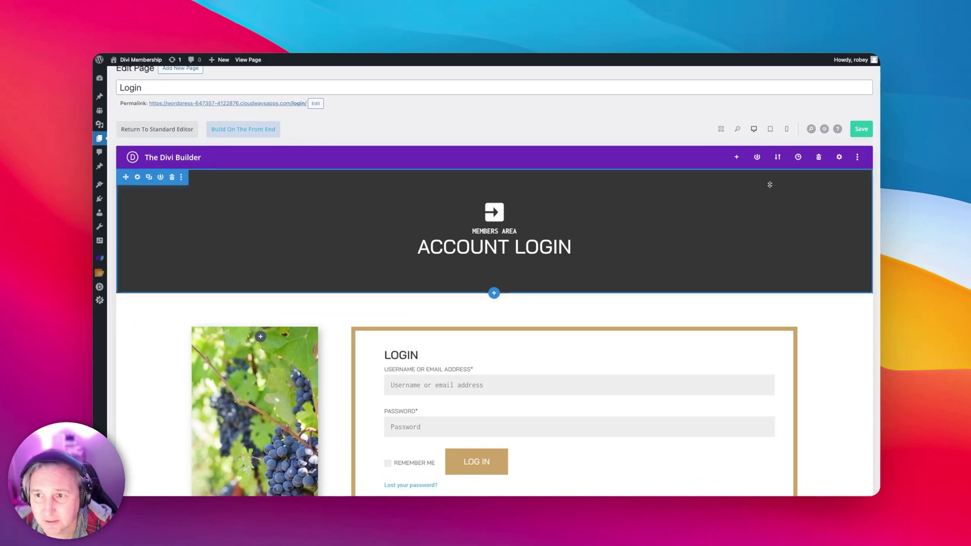
pyautogui.click(721, 129)
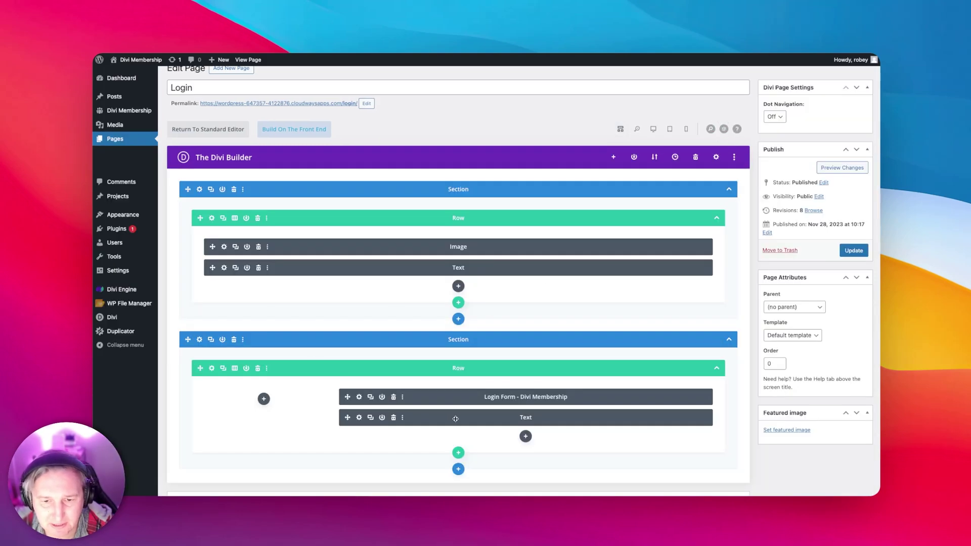
pyautogui.scroll(-1, 506, 252)
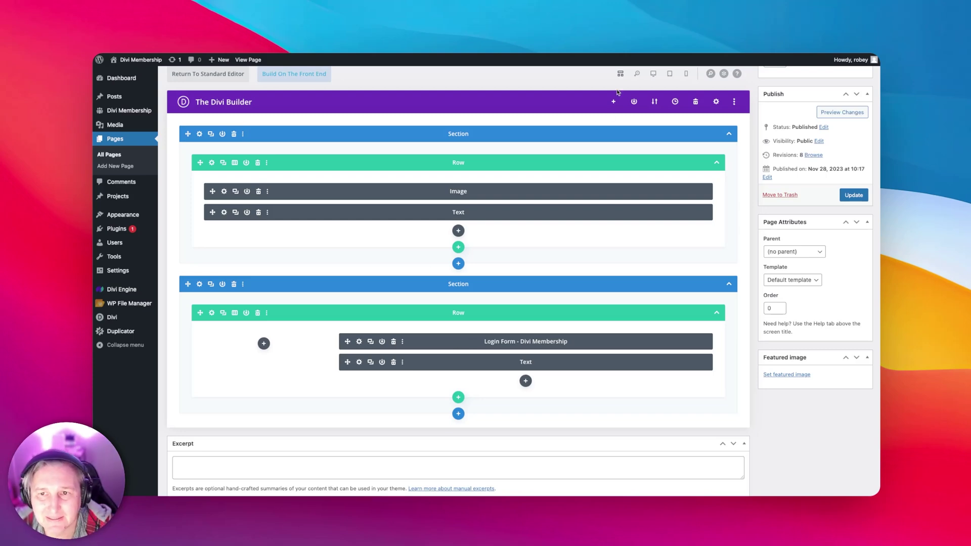
pyautogui.click(653, 74)
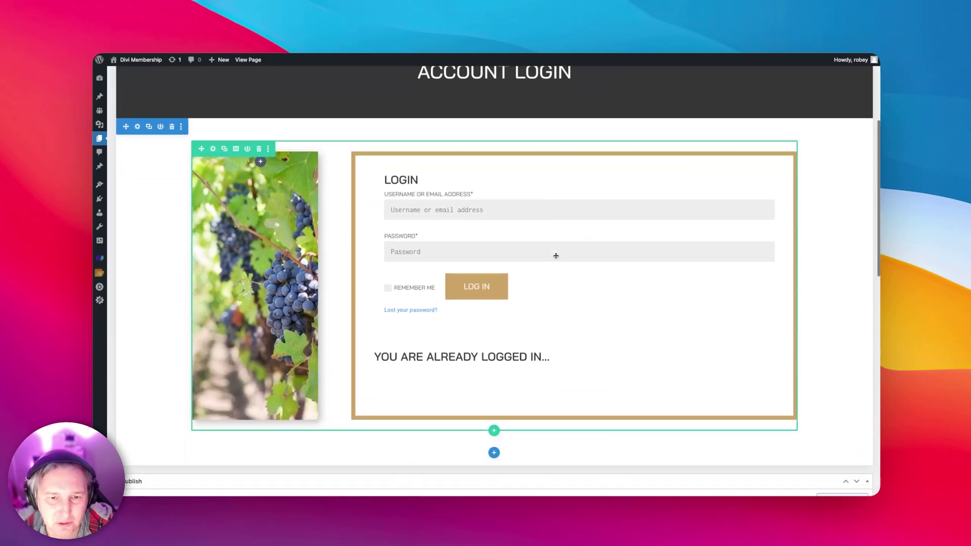
pyautogui.scroll(-1, 556, 255)
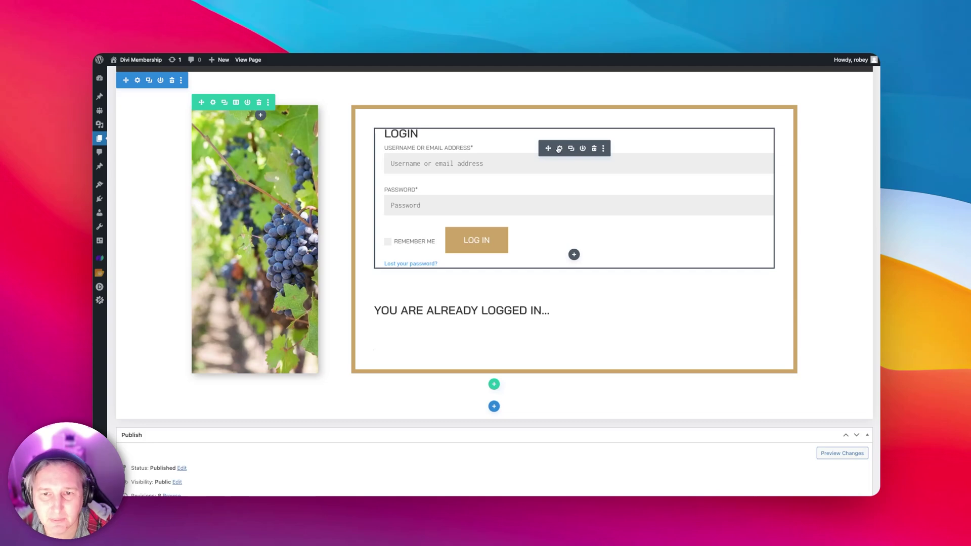
pyautogui.click(559, 148)
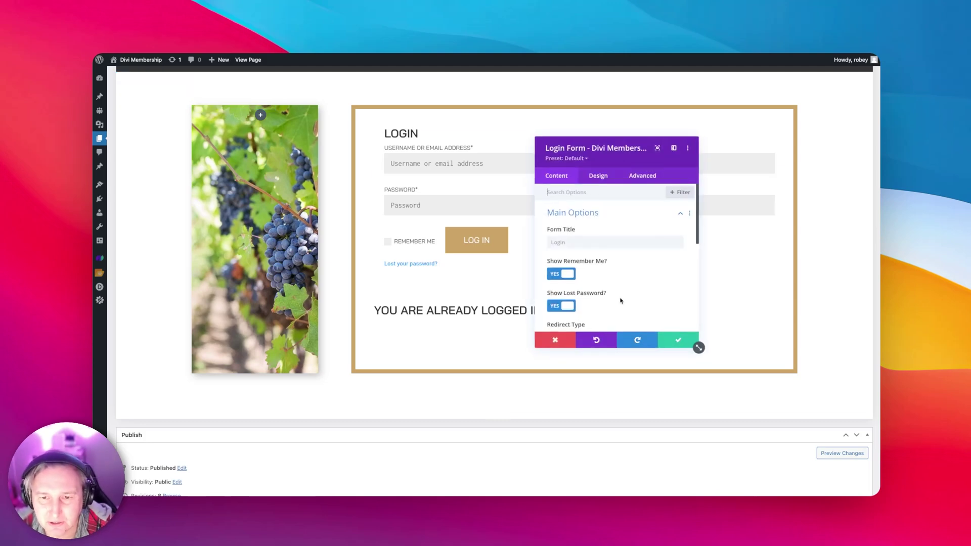
pyautogui.scroll(-3, 603, 281)
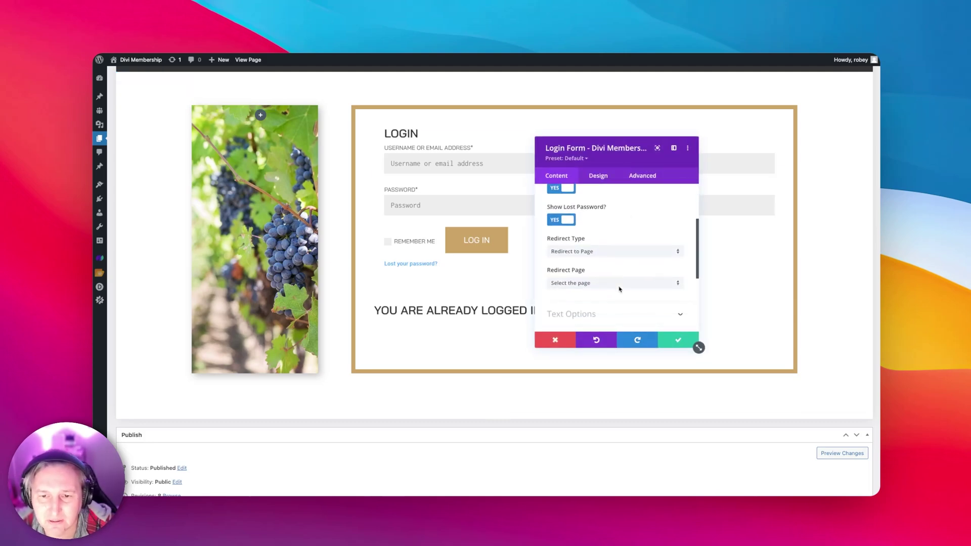
pyautogui.click(577, 256)
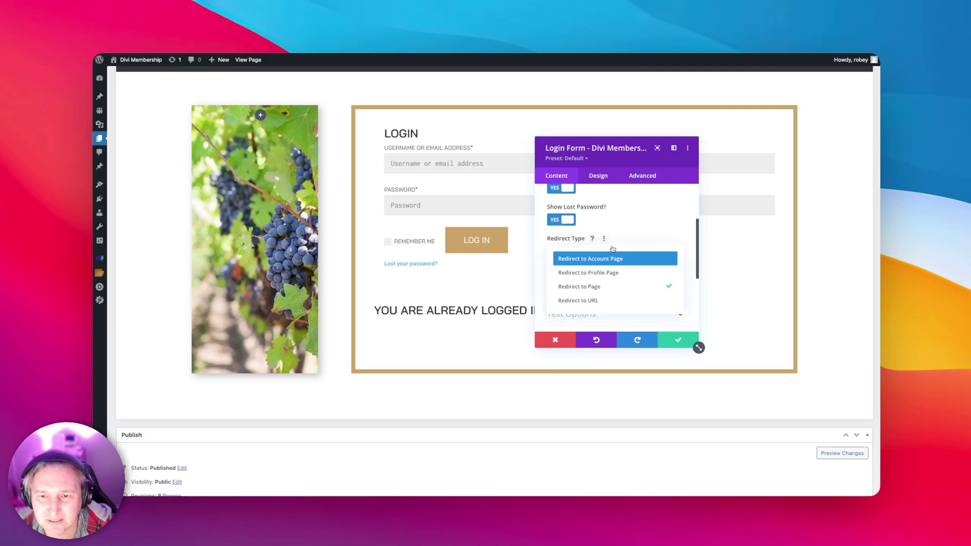
pyautogui.click(663, 284)
pyautogui.scroll(-3, 642, 290)
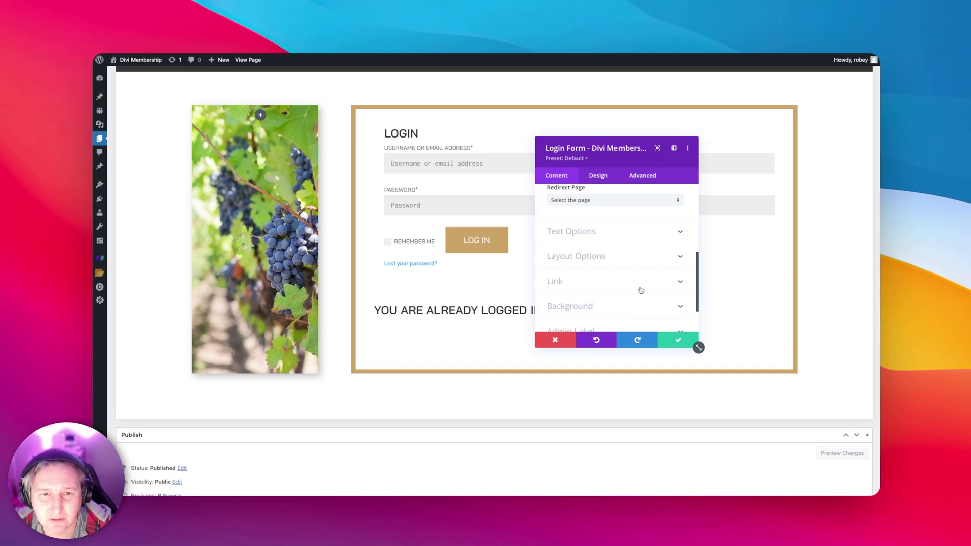
pyautogui.scroll(-1, 594, 251)
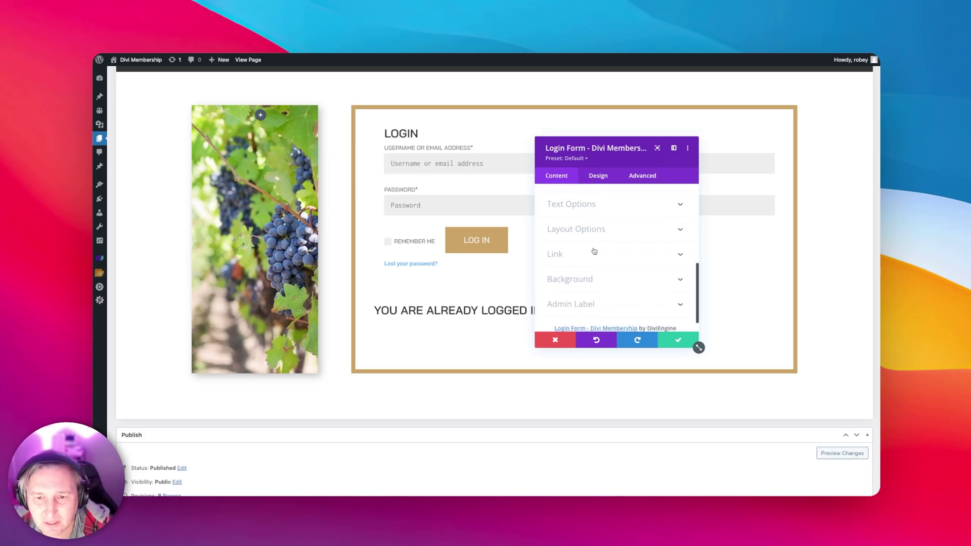
pyautogui.click(595, 229)
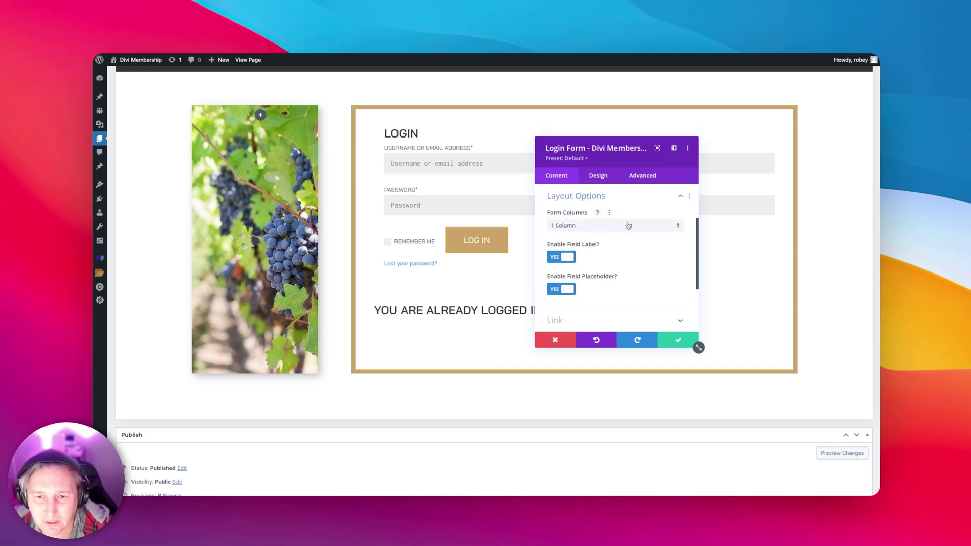
pyautogui.click(602, 180)
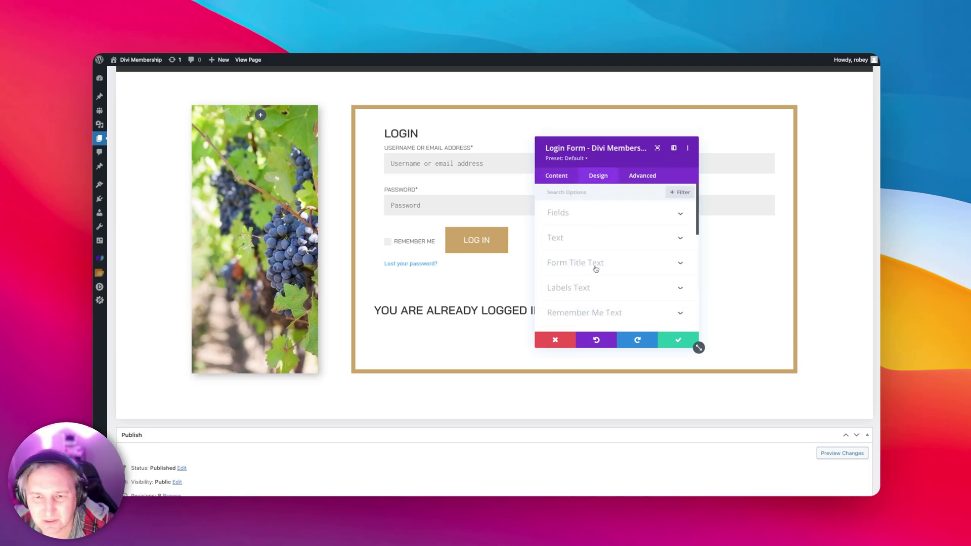
pyautogui.click(645, 180)
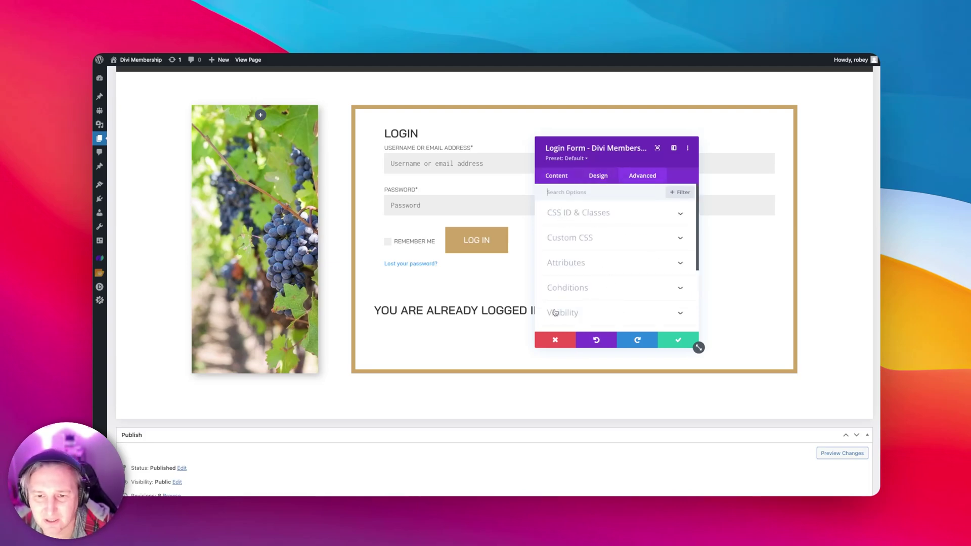
pyautogui.click(556, 341)
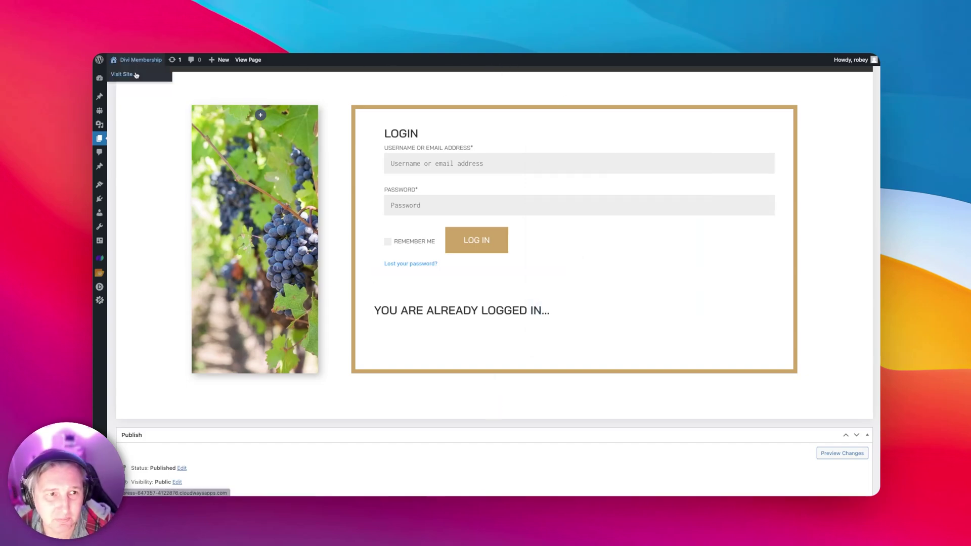
pyautogui.click(138, 75)
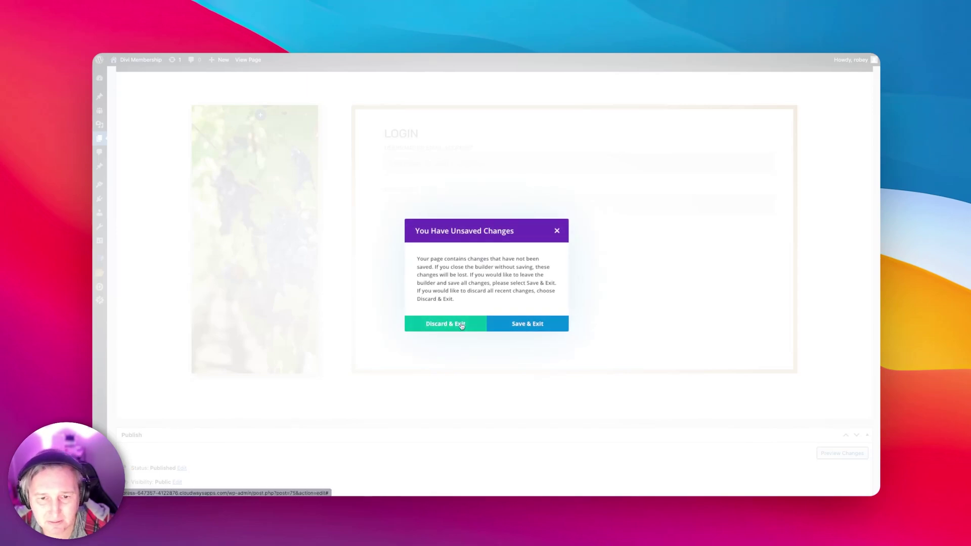
# Discard the Login page's builder changes and open the Join page for editing.
pyautogui.click(445, 324)
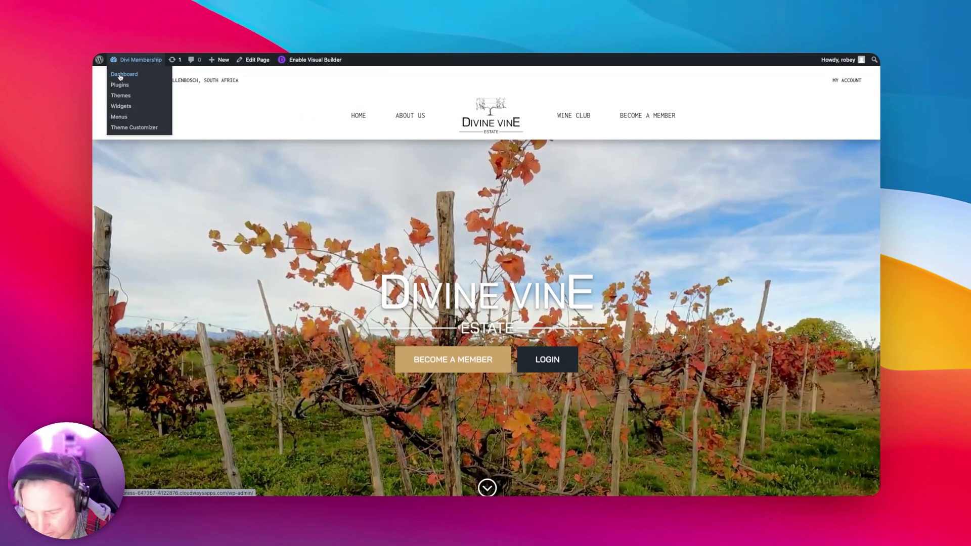
pyautogui.click(121, 76)
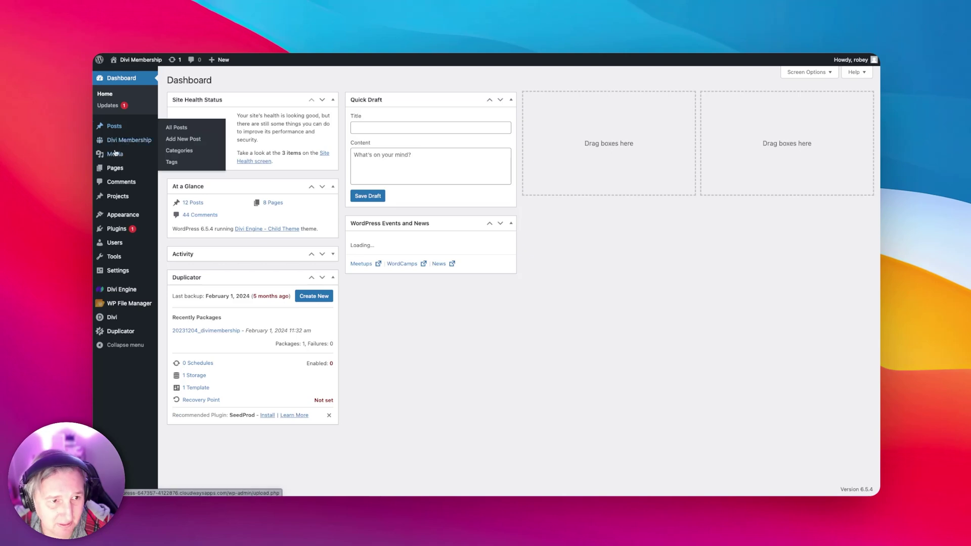
pyautogui.click(115, 168)
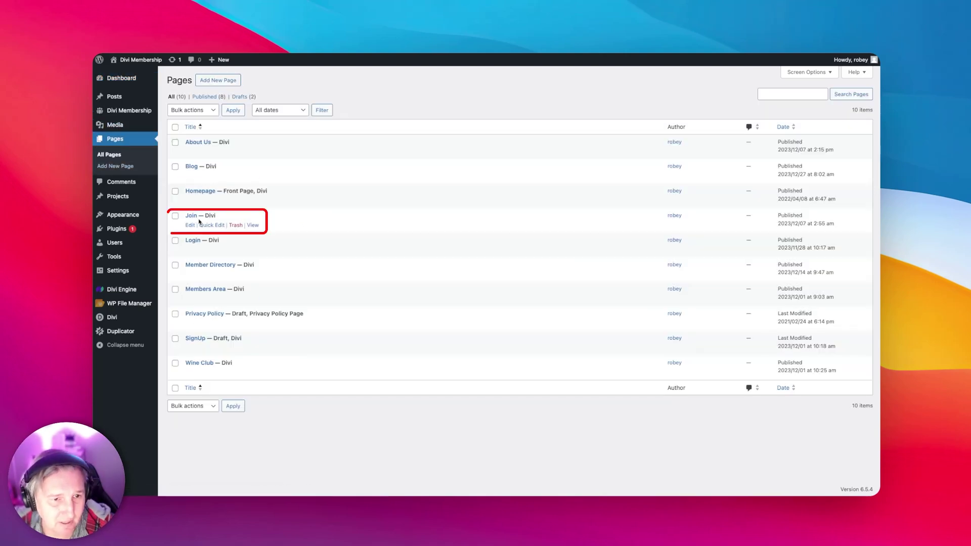
pyautogui.click(191, 225)
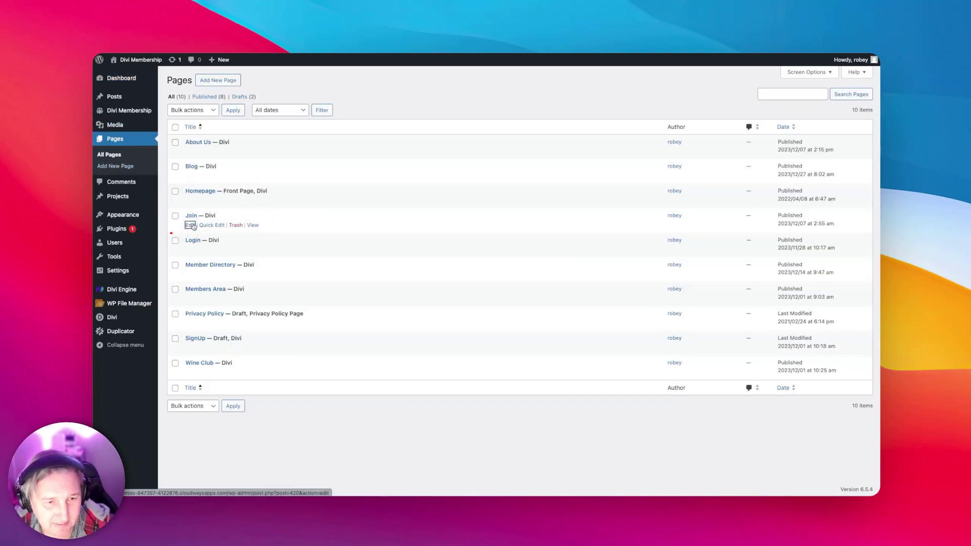
# Preview the Join page visually, then return the builder to wireframe layout.
pyautogui.scroll(-3, 596, 317)
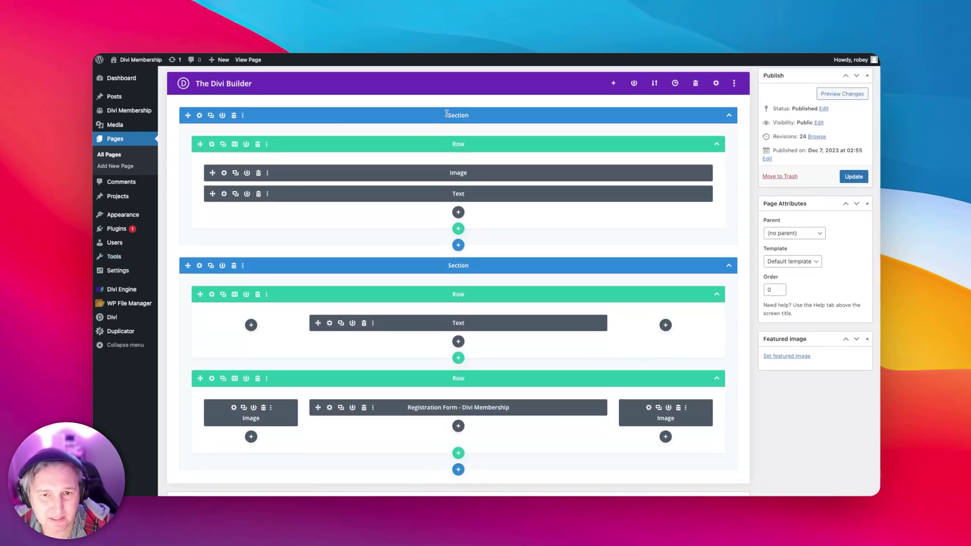
pyautogui.scroll(2, 669, 85)
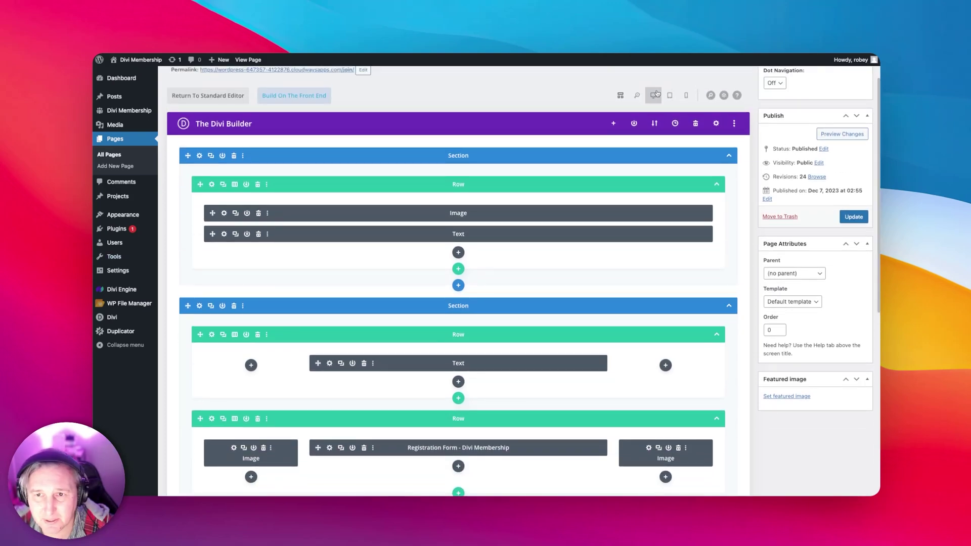
pyautogui.click(653, 94)
pyautogui.scroll(2, 633, 227)
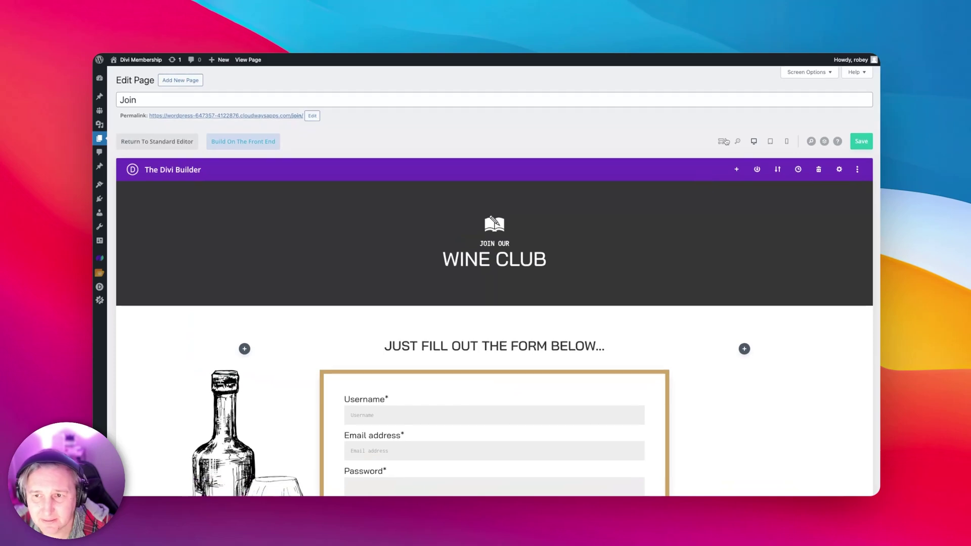
pyautogui.click(722, 141)
# In the Registration Form module settings, keep Subscriber as the role for new members.
pyautogui.scroll(-1, 358, 319)
pyautogui.scroll(-3, 358, 320)
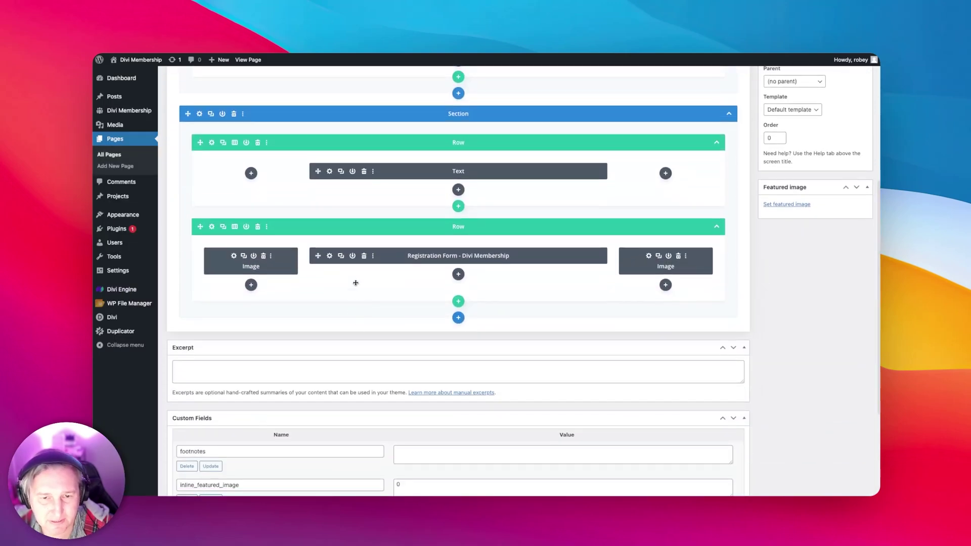
pyautogui.click(330, 256)
pyautogui.scroll(-1, 595, 269)
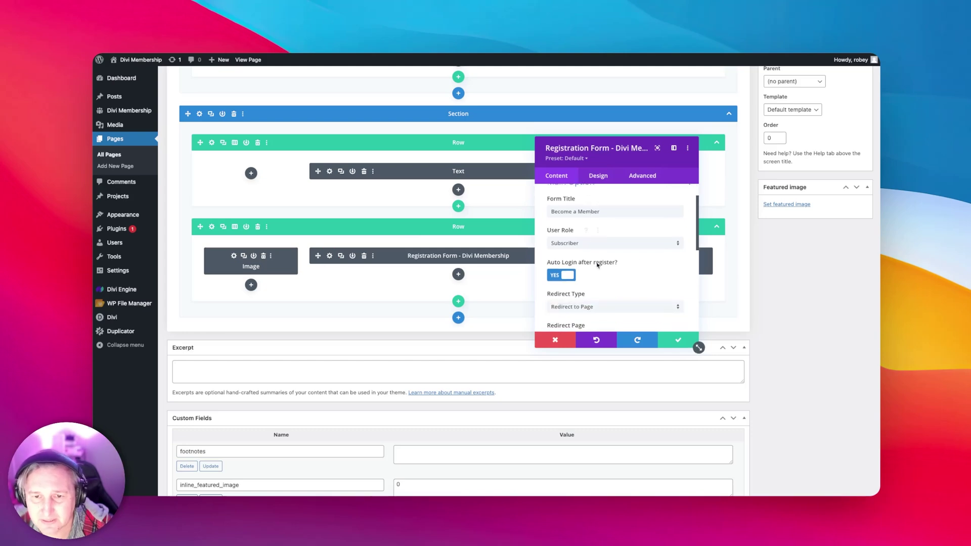
pyautogui.click(602, 243)
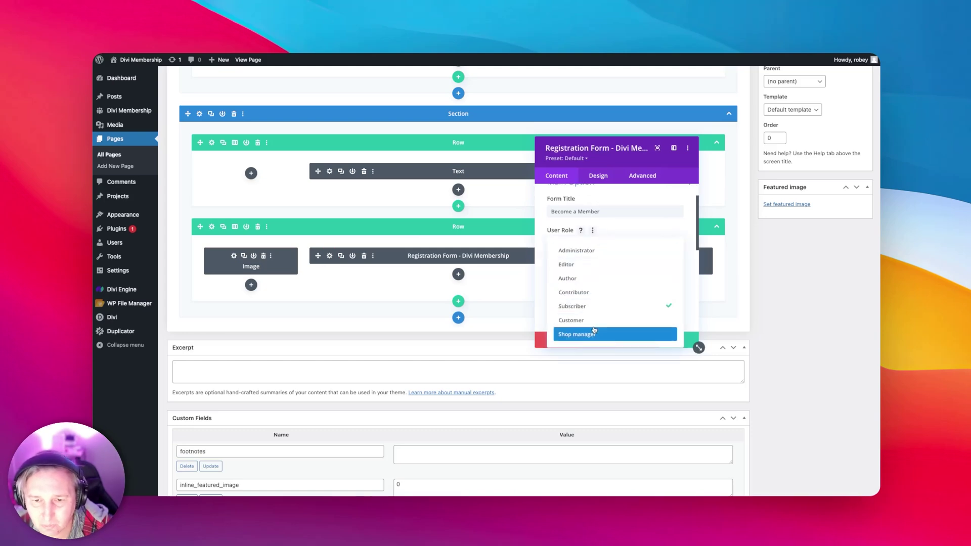
pyautogui.click(674, 226)
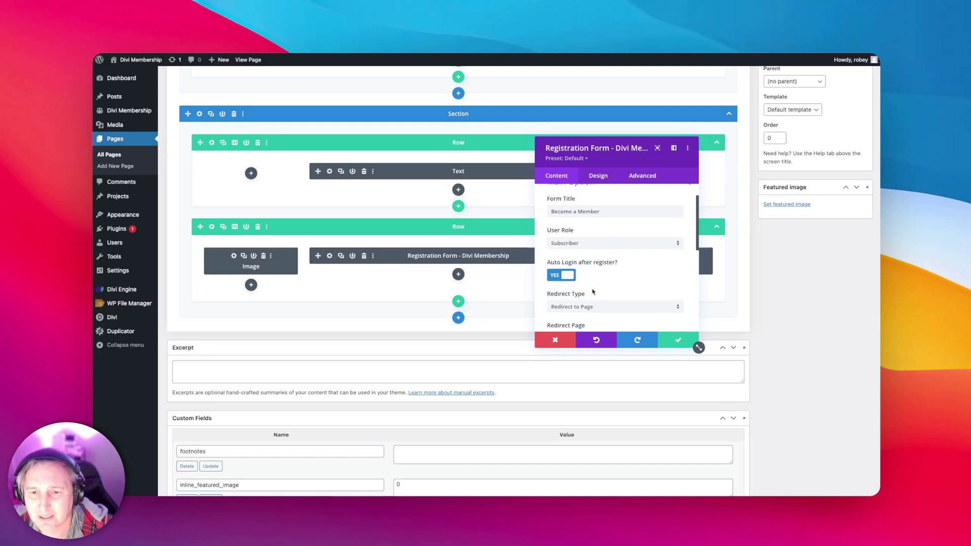
# Keep Already Registered as the logged-in visitor layout, then discard and close the module settings.
pyautogui.scroll(-2, 622, 283)
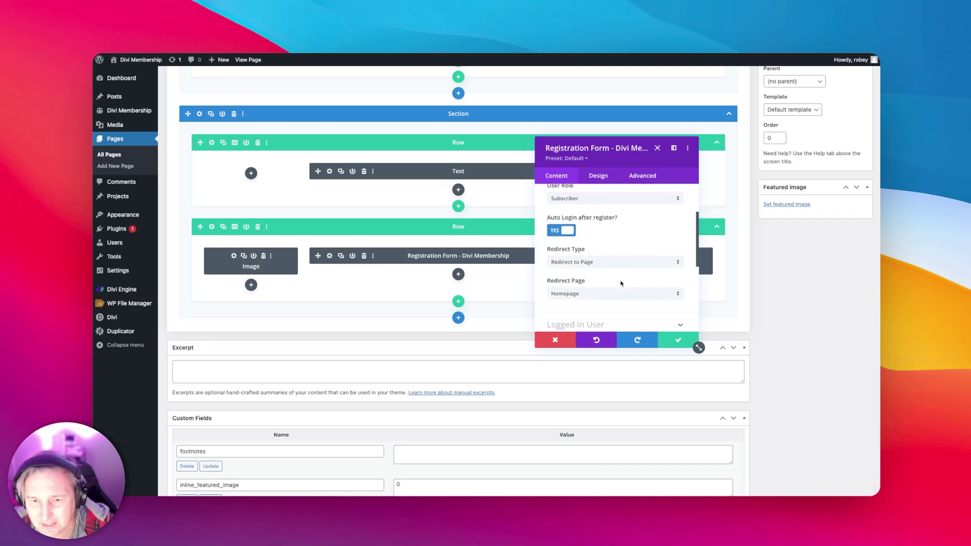
pyautogui.scroll(-3, 607, 273)
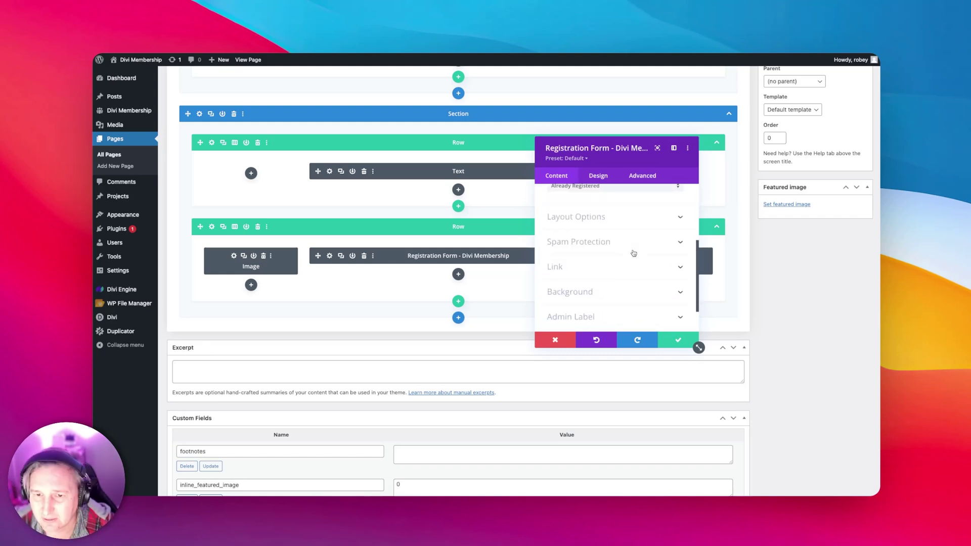
pyautogui.click(632, 252)
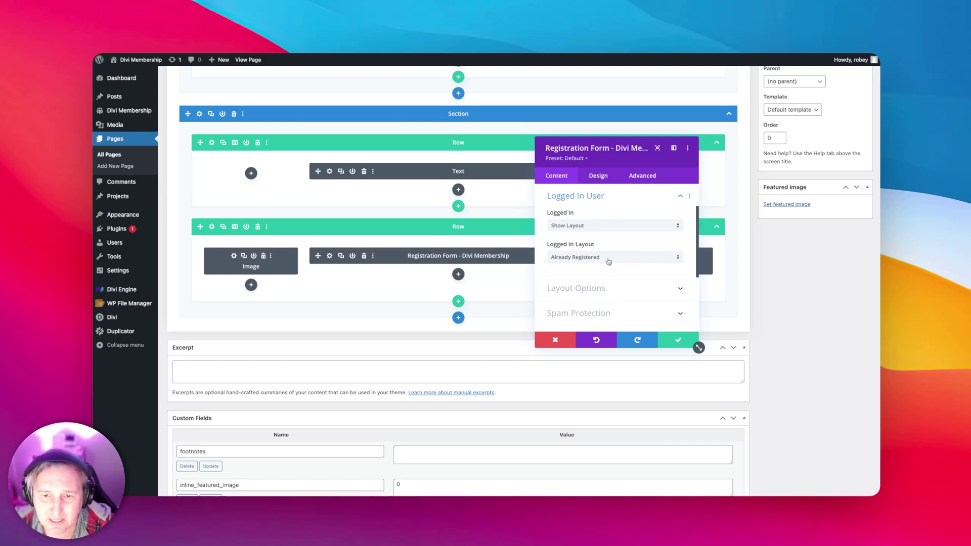
pyautogui.click(616, 259)
pyautogui.click(694, 236)
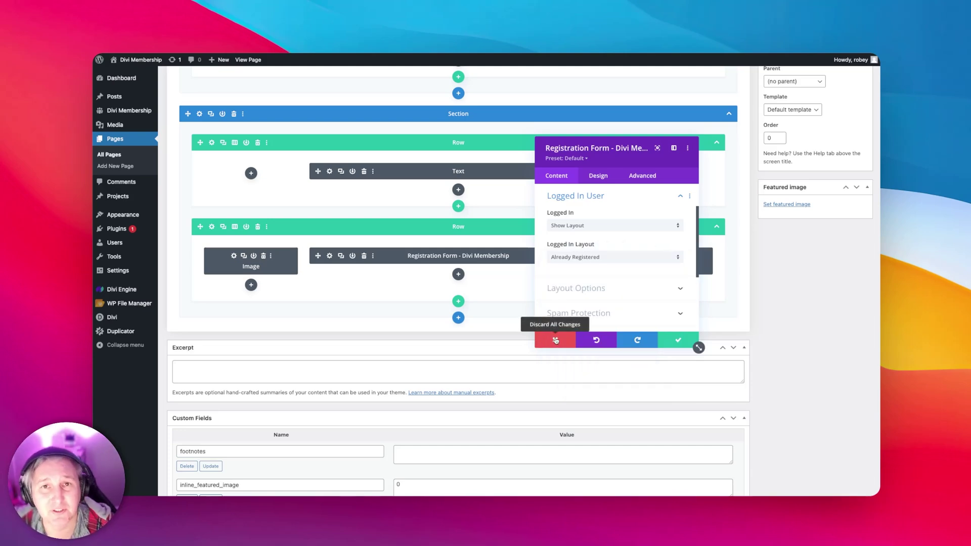
pyautogui.scroll(-3, 609, 295)
pyautogui.scroll(5, 609, 296)
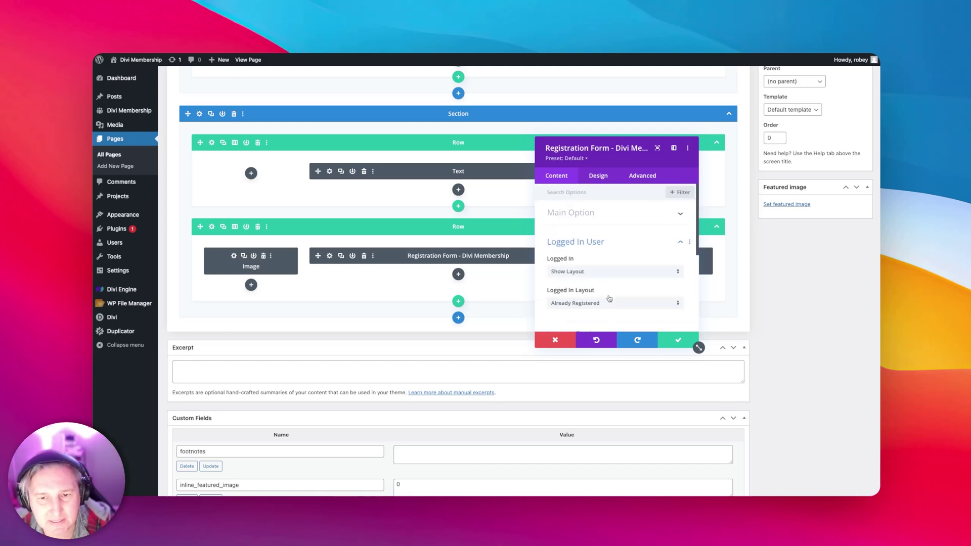
pyautogui.click(552, 344)
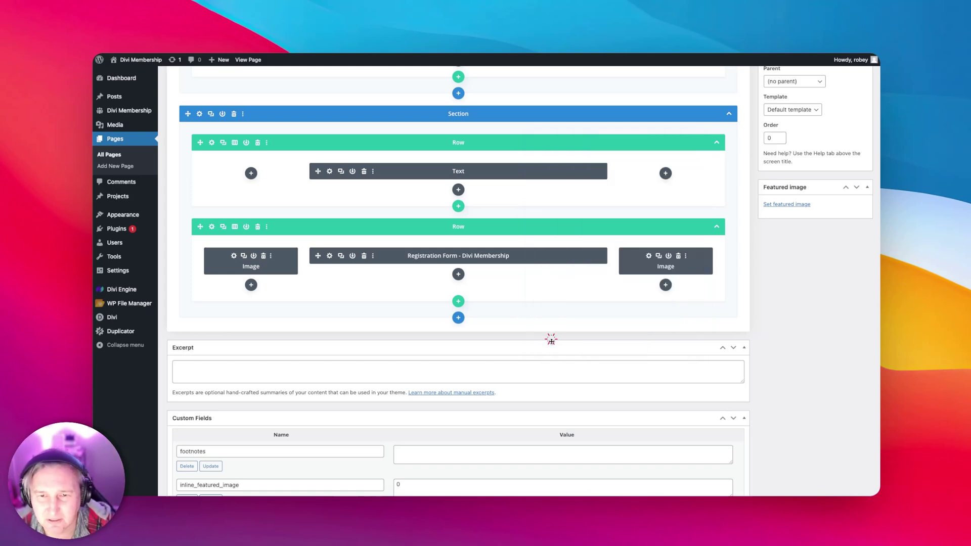
pyautogui.scroll(5, 649, 161)
# Switch the Join page to desktop visual preview and scroll through the wine club registration form.
pyautogui.click(654, 140)
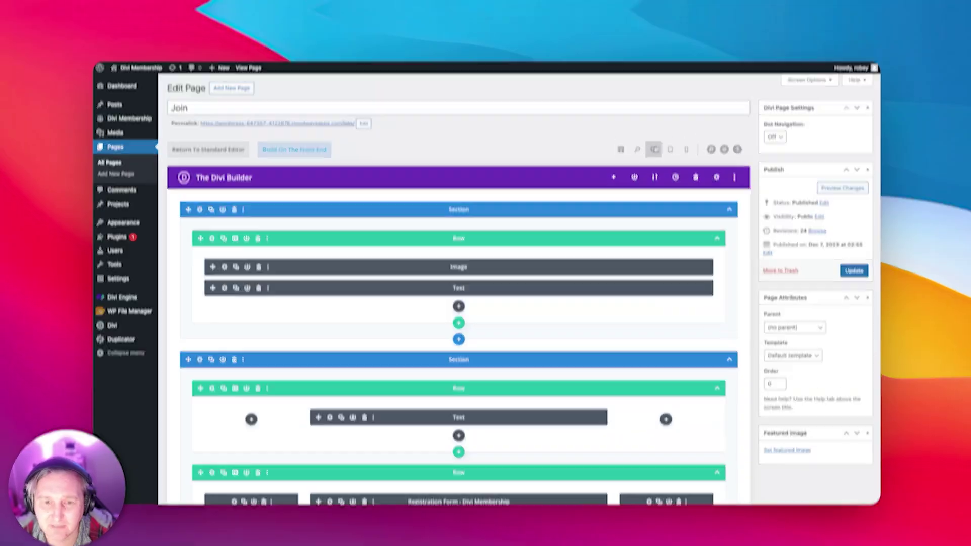
pyautogui.scroll(-4, 579, 320)
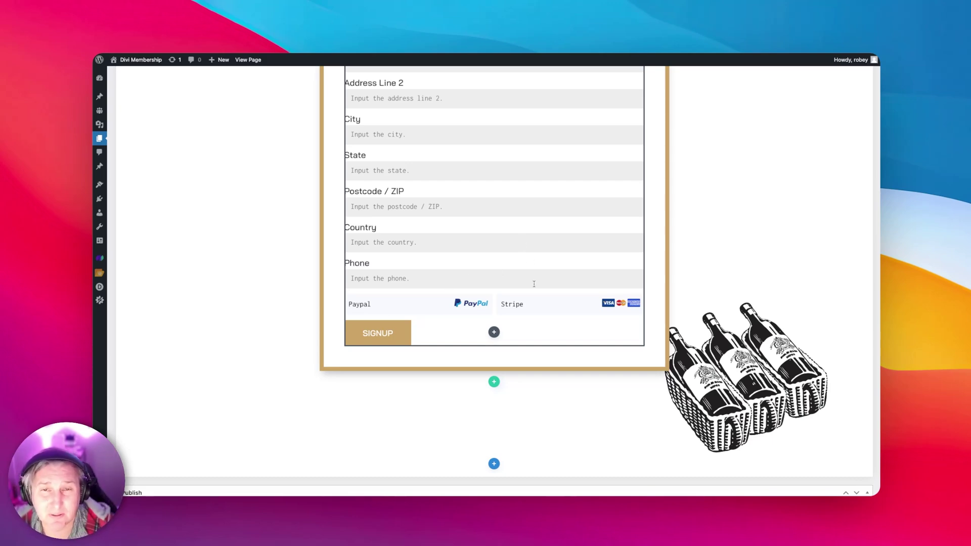
pyautogui.scroll(15, 534, 284)
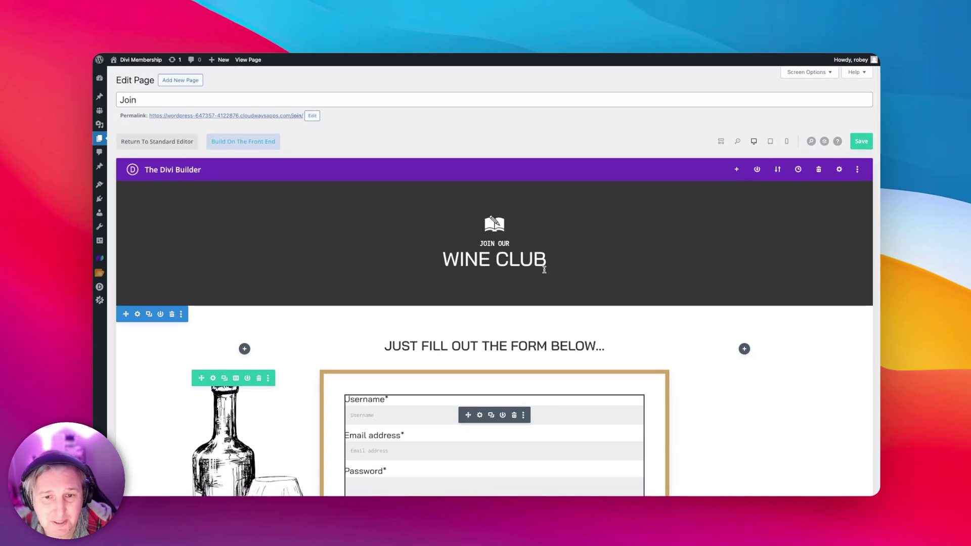
pyautogui.scroll(-8, 544, 271)
pyautogui.scroll(-1, 544, 270)
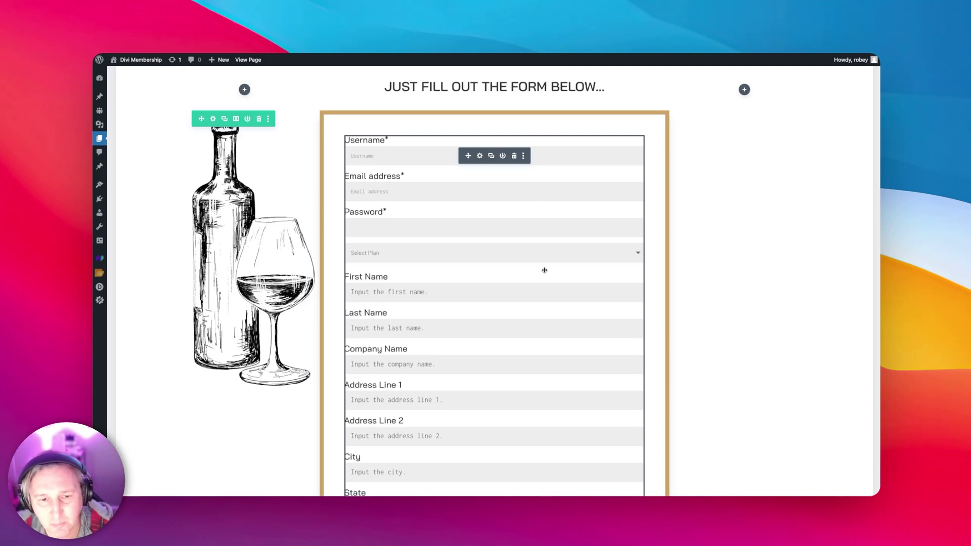
pyautogui.scroll(-6, 584, 262)
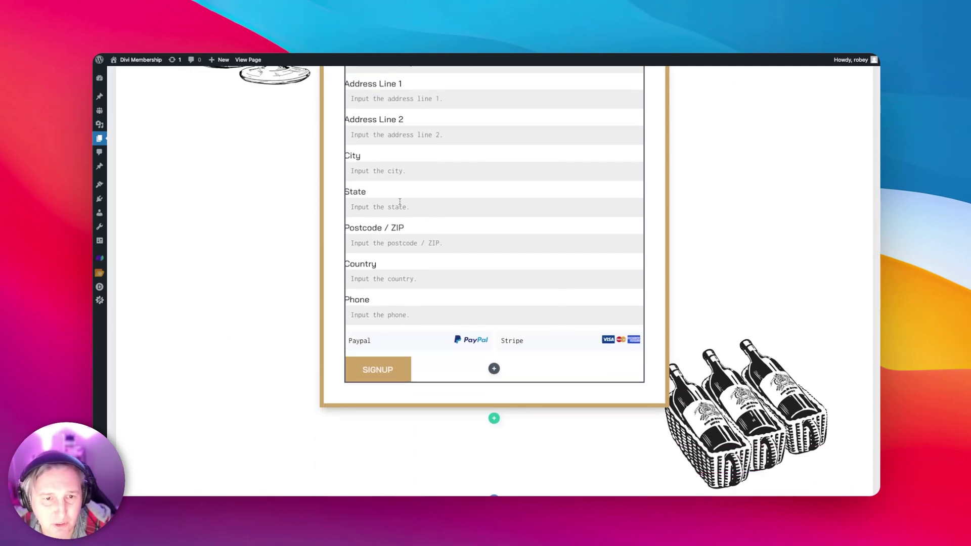
pyautogui.scroll(2, 476, 90)
pyautogui.scroll(5, 476, 90)
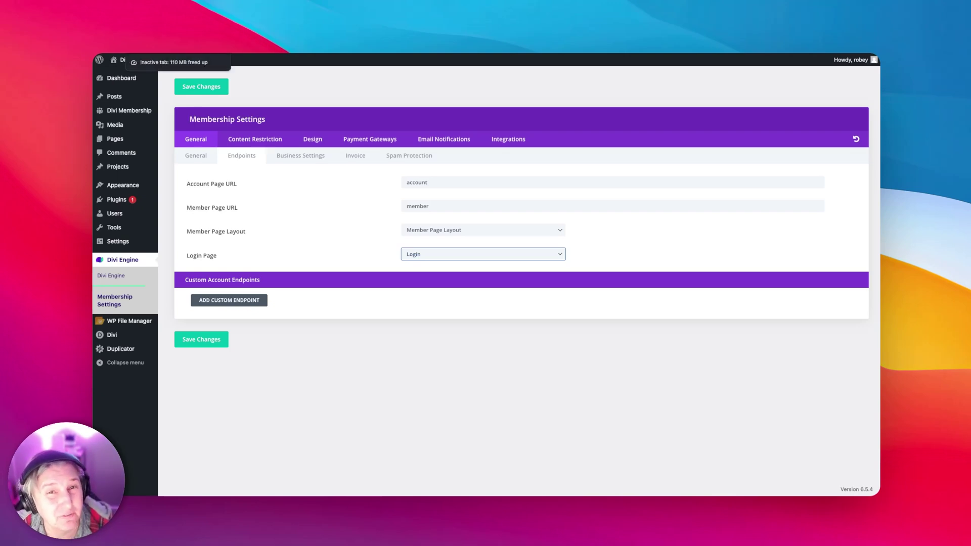
# Open Premium Box from Divi Membership > Memberships and scroll down to its Content Access section.
pyautogui.click(349, 109)
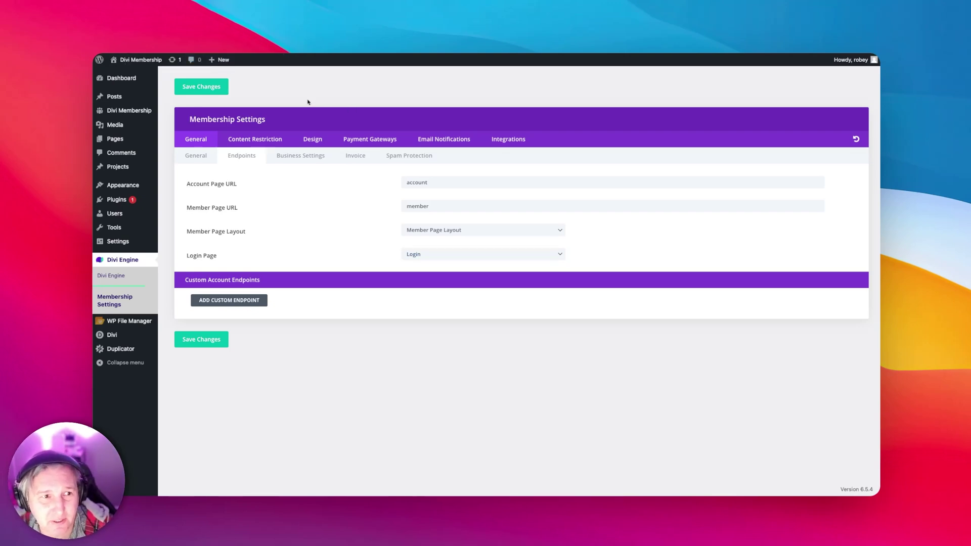
pyautogui.moveTo(129, 111)
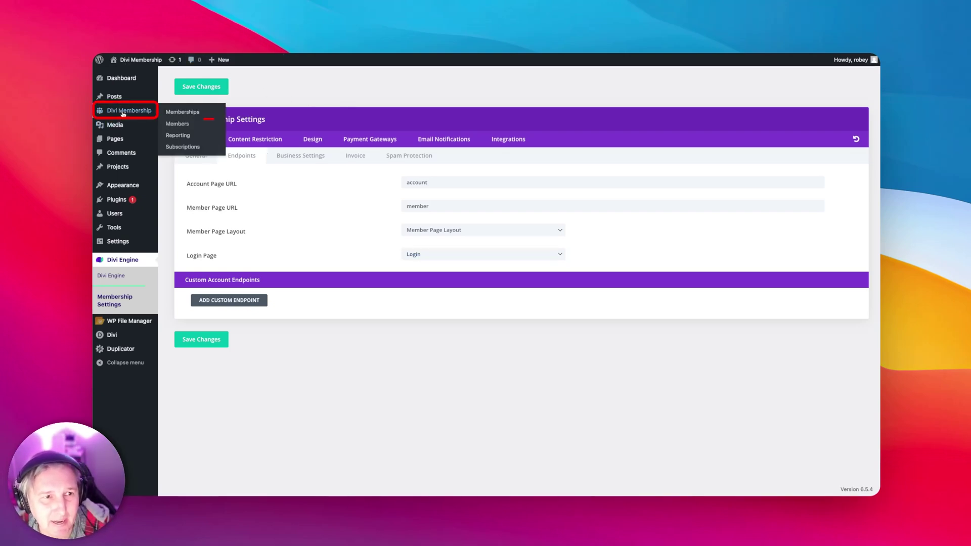
pyautogui.click(166, 112)
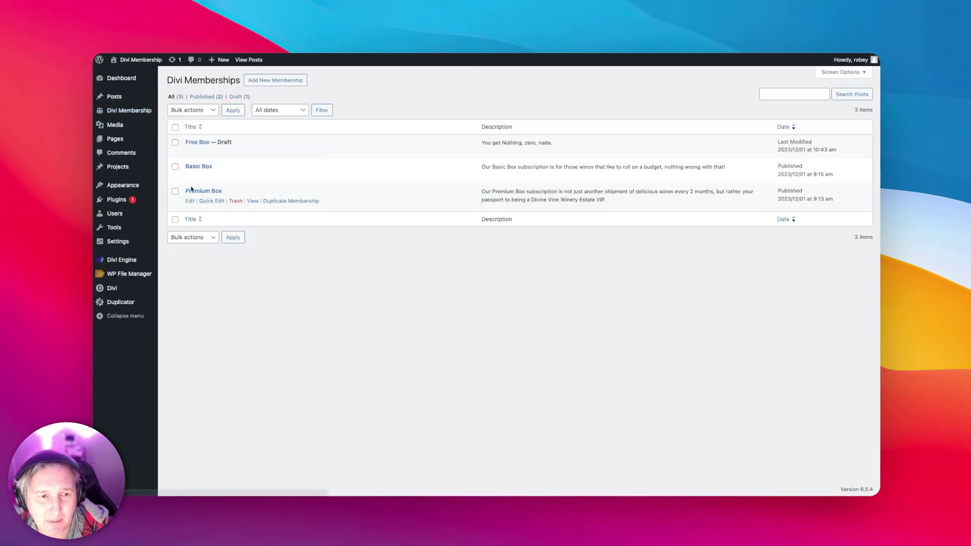
pyautogui.click(192, 192)
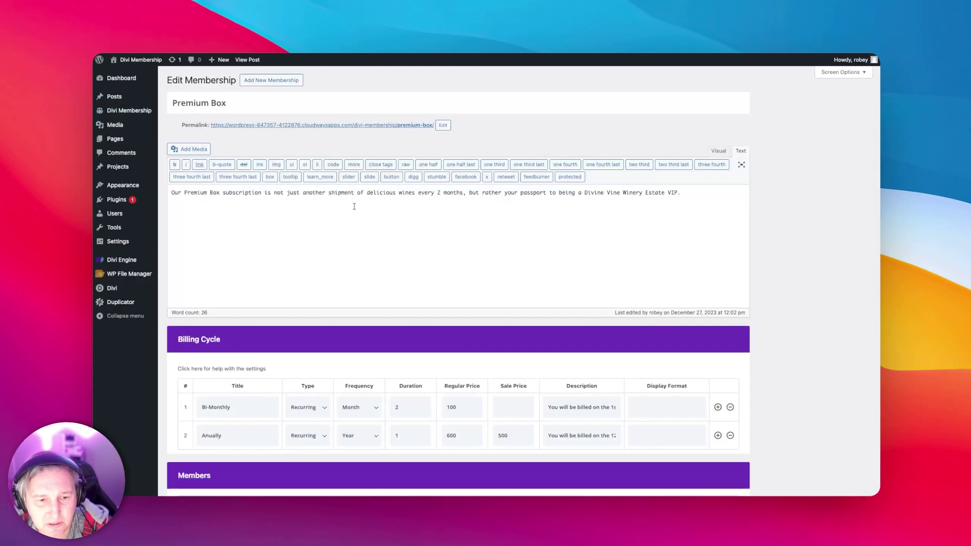
pyautogui.scroll(-10, 384, 226)
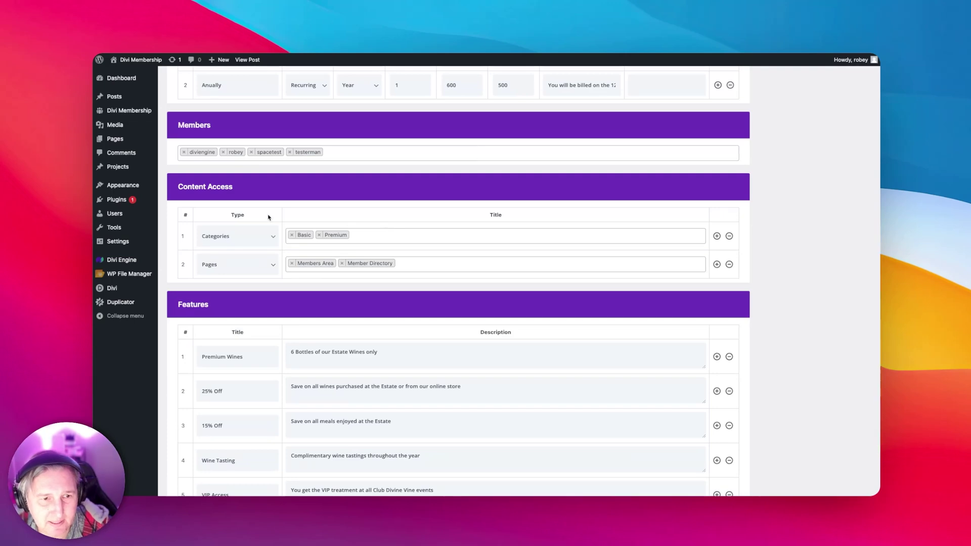
pyautogui.scroll(-2, 341, 199)
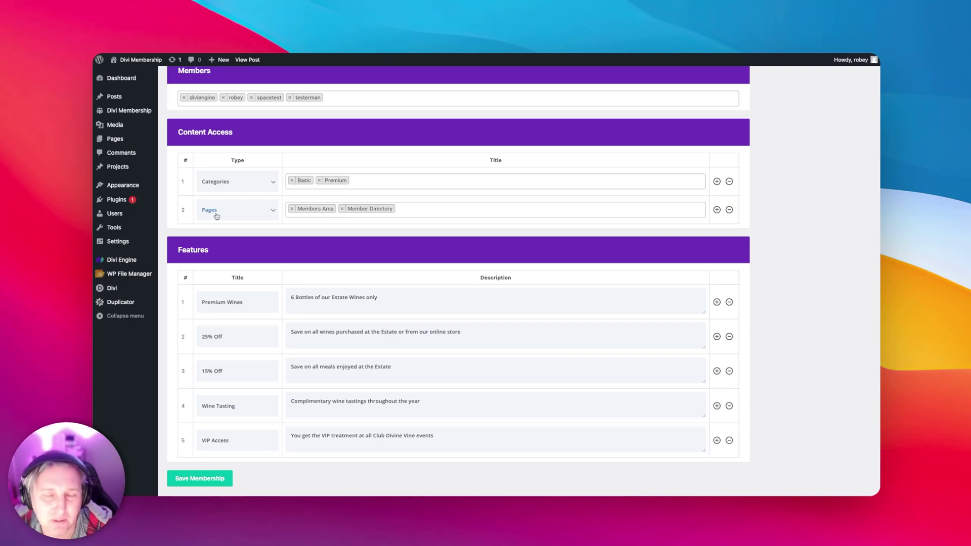
pyautogui.click(415, 208)
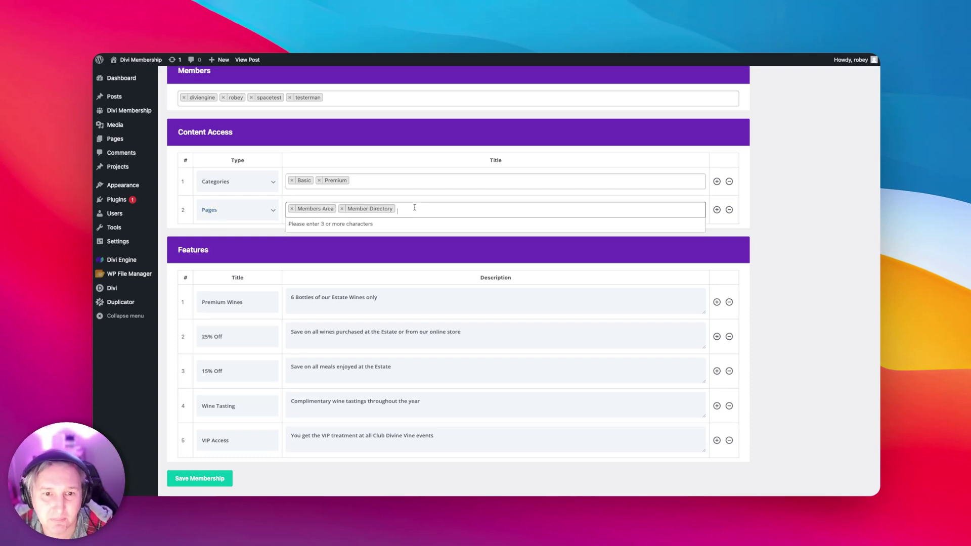
pyautogui.click(236, 230)
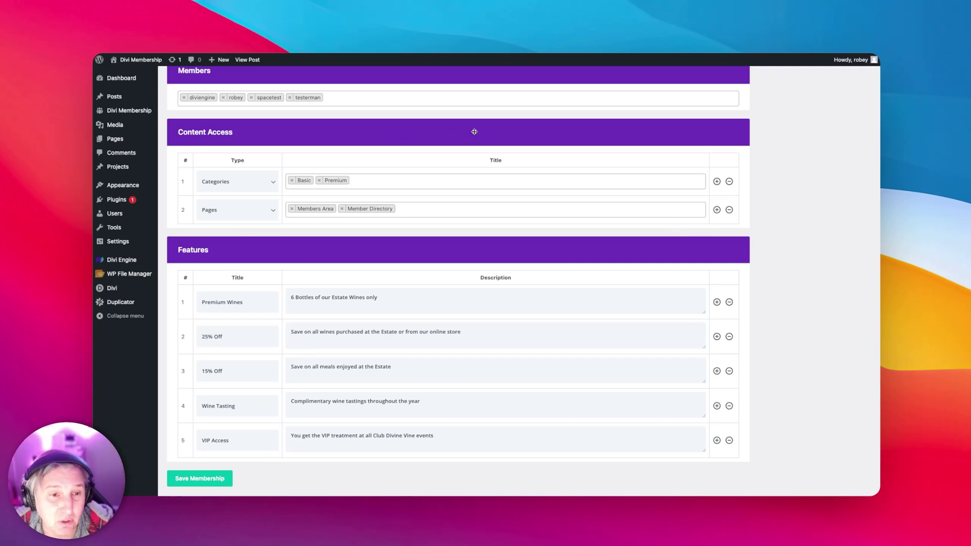
pyautogui.click(269, 181)
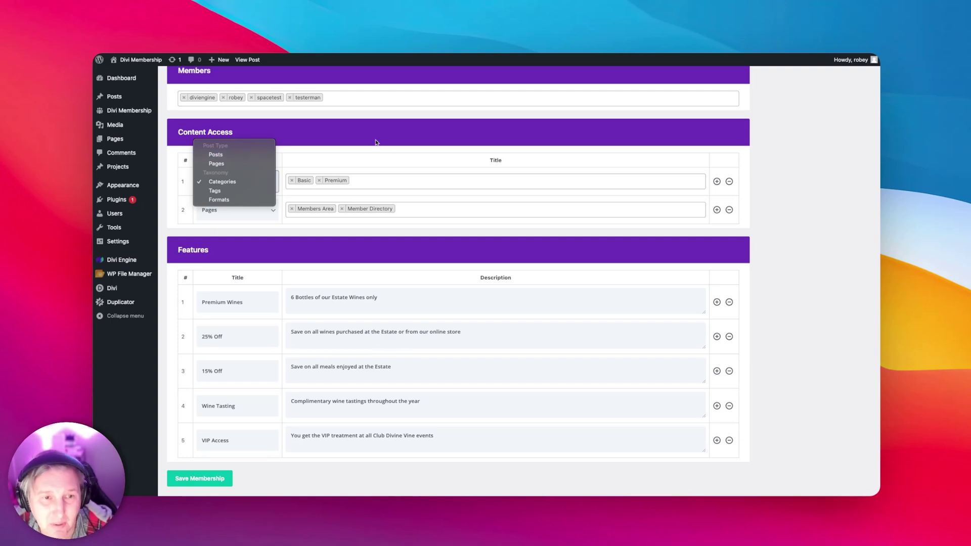
pyautogui.click(347, 134)
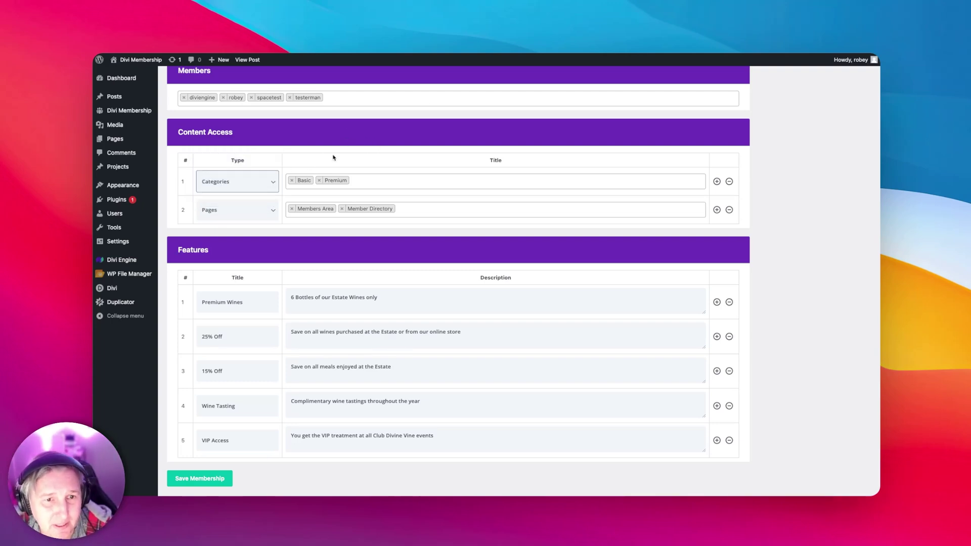
pyautogui.scroll(5, 334, 157)
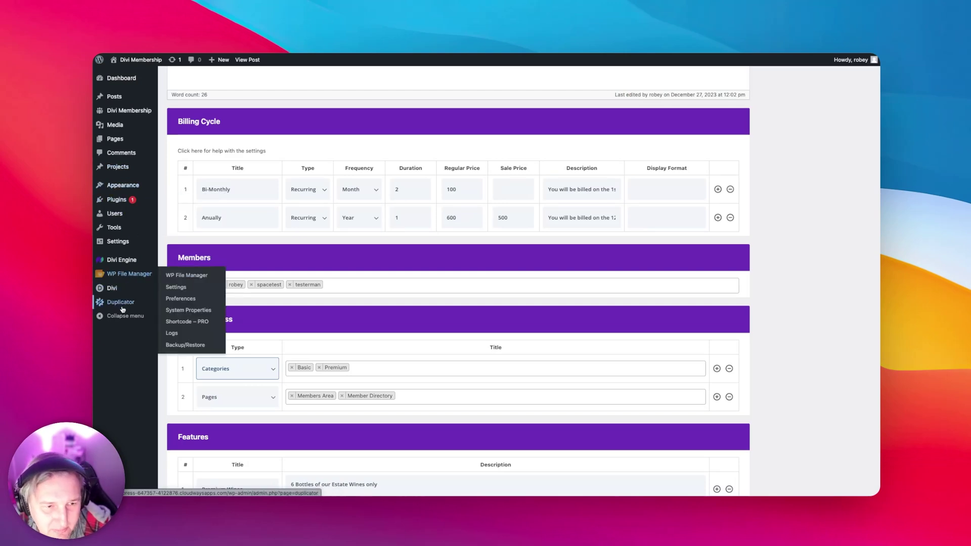
pyautogui.moveTo(121, 260)
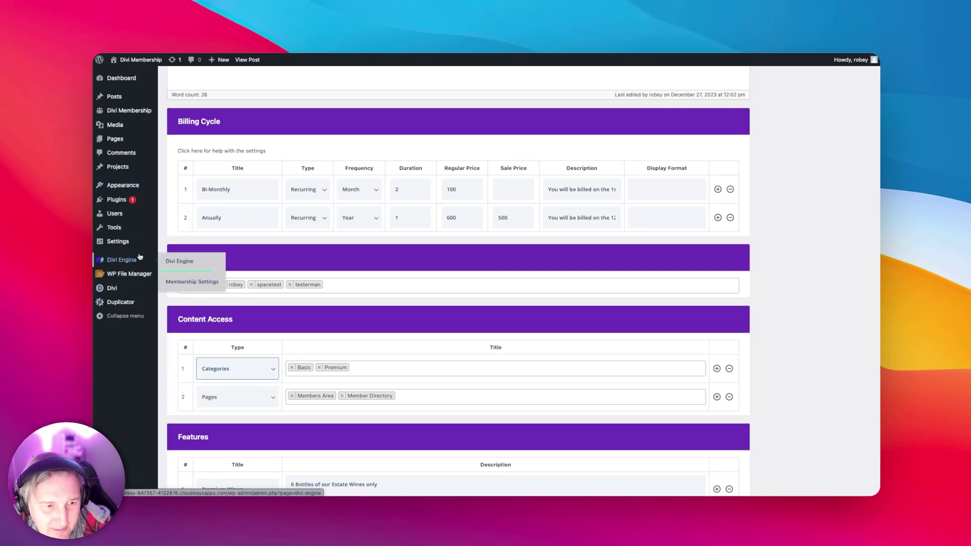
# Review the Membership Settings Content Restriction options for single posts and archive pages.
pyautogui.click(195, 283)
pyautogui.click(250, 139)
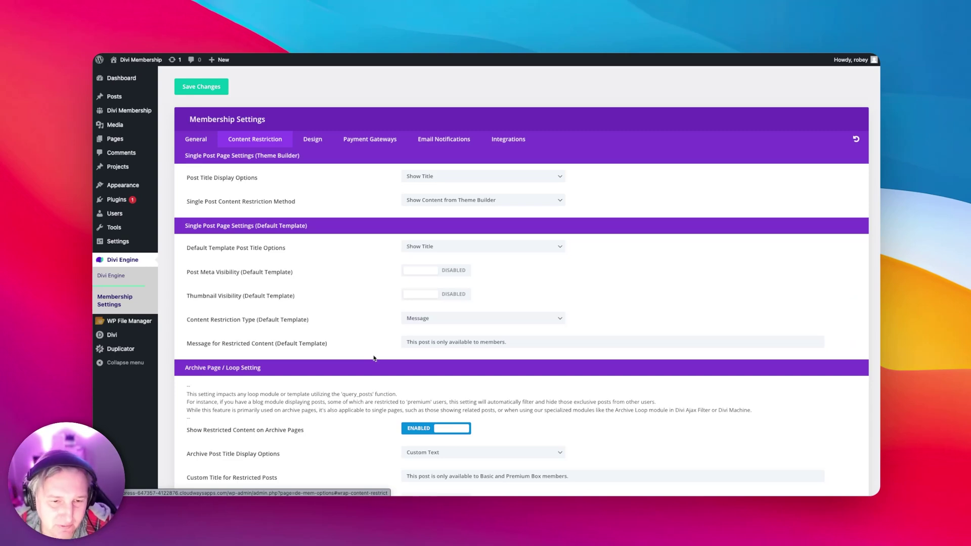
pyautogui.scroll(-5, 373, 359)
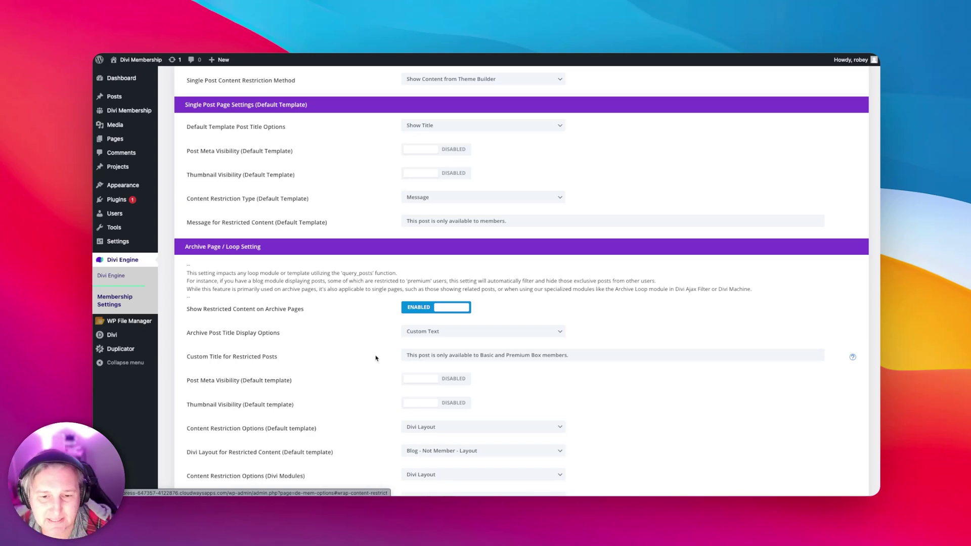
pyautogui.scroll(-3, 376, 358)
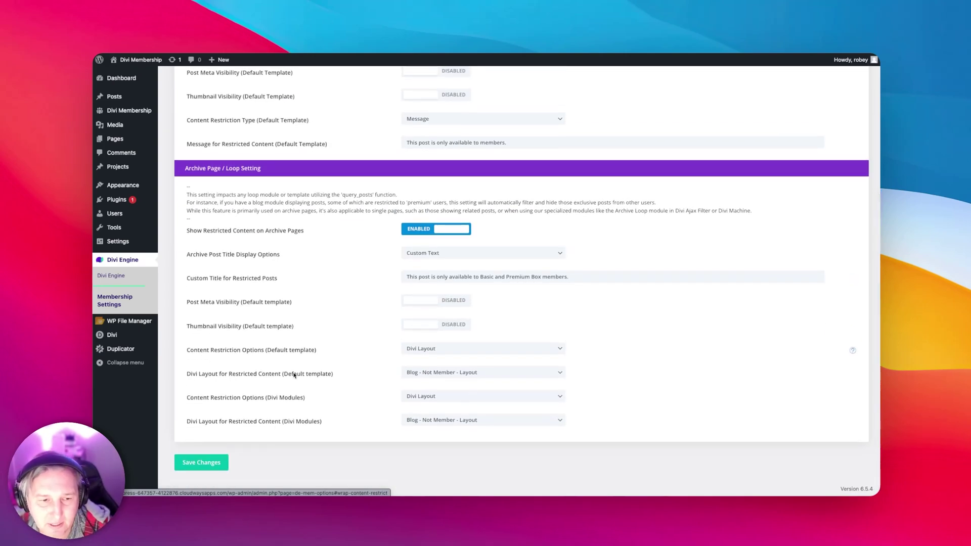
pyautogui.scroll(5, 279, 198)
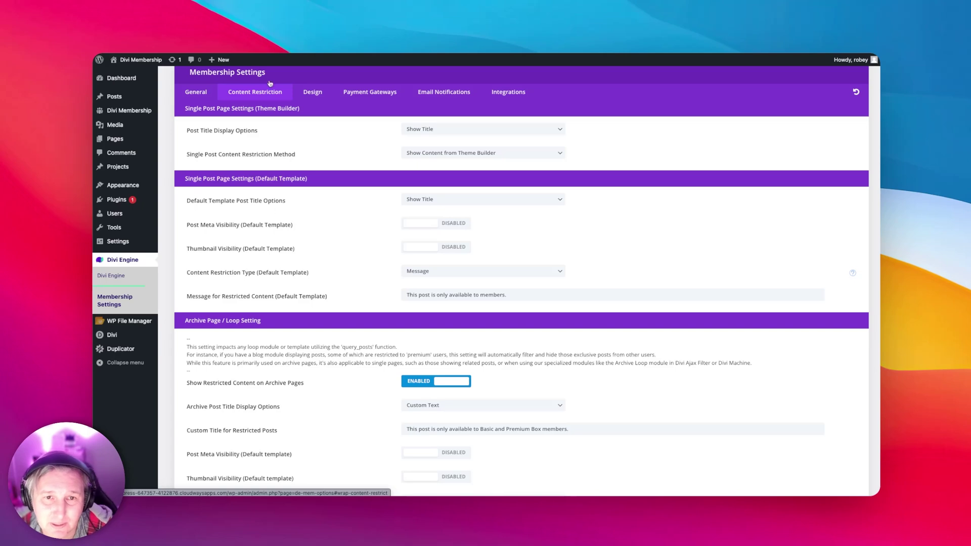
pyautogui.scroll(2, 270, 84)
pyautogui.moveTo(112, 122)
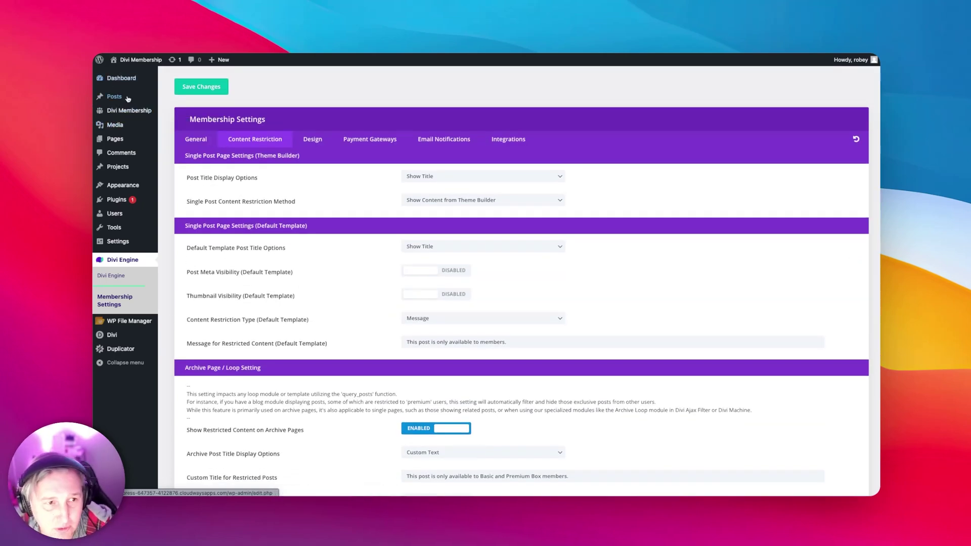
pyautogui.moveTo(114, 103)
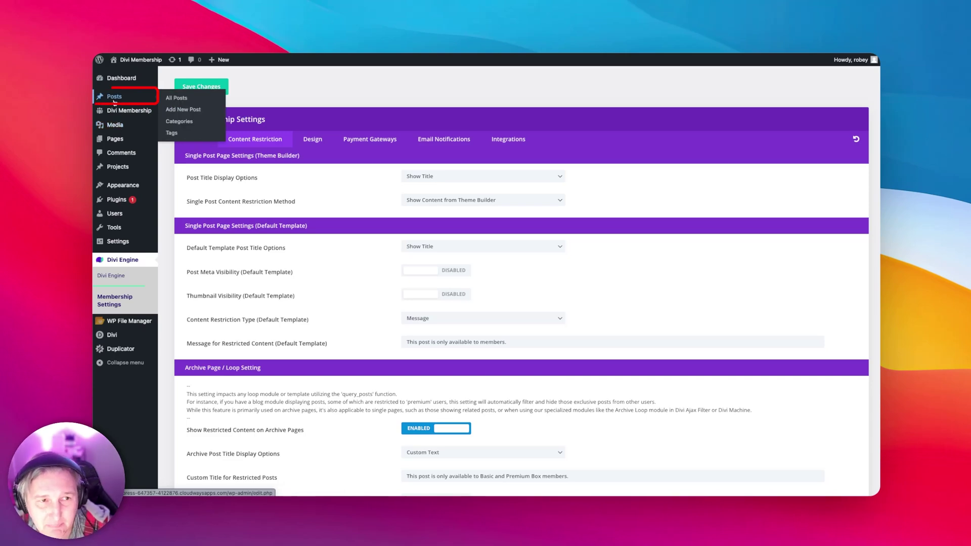
pyautogui.click(114, 100)
pyautogui.click(202, 141)
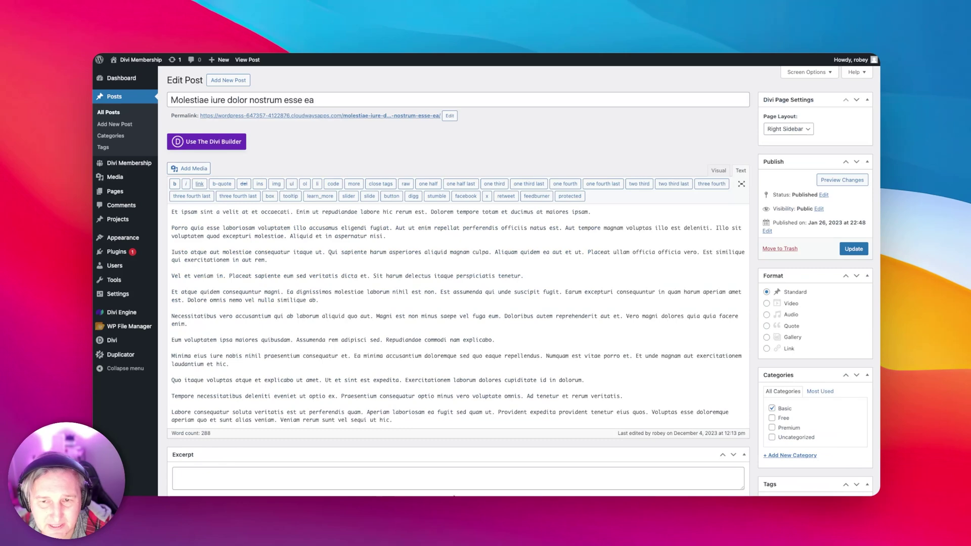
pyautogui.scroll(-10, 582, 434)
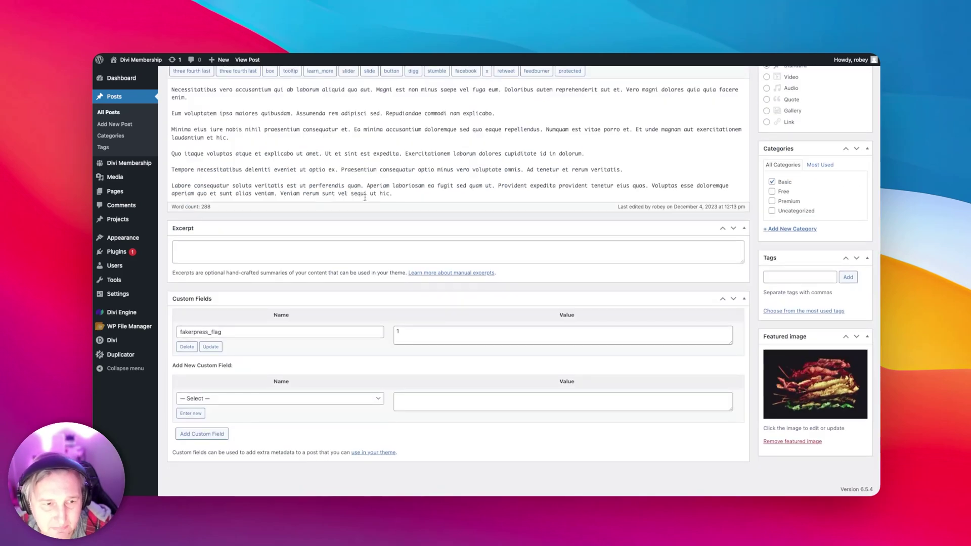
pyautogui.scroll(10, 581, 434)
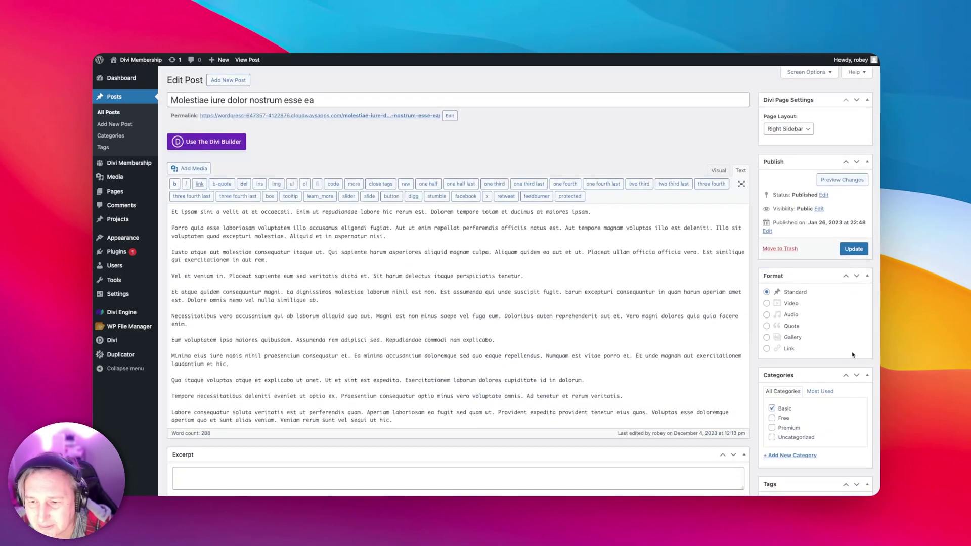
pyautogui.scroll(-2, 853, 354)
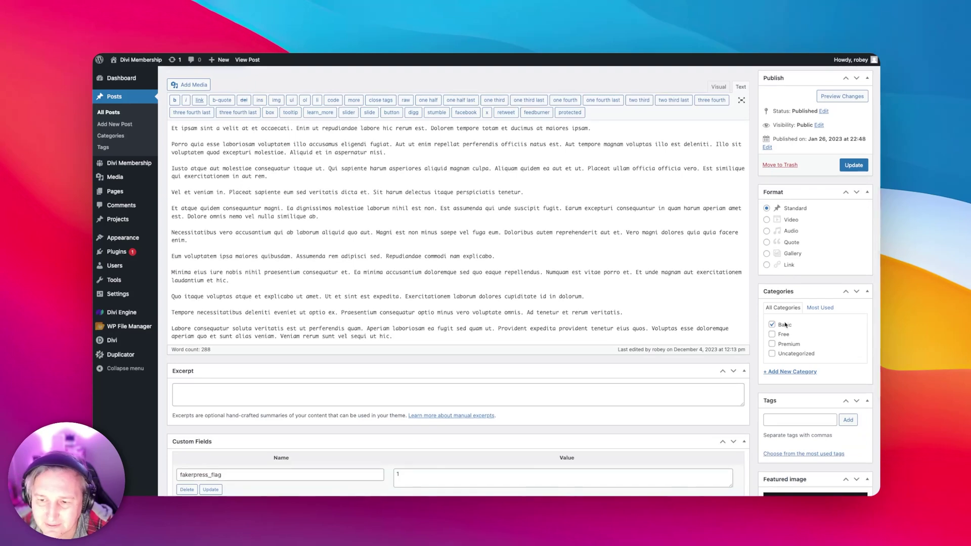
pyautogui.scroll(-4, 795, 368)
pyautogui.scroll(5, 793, 430)
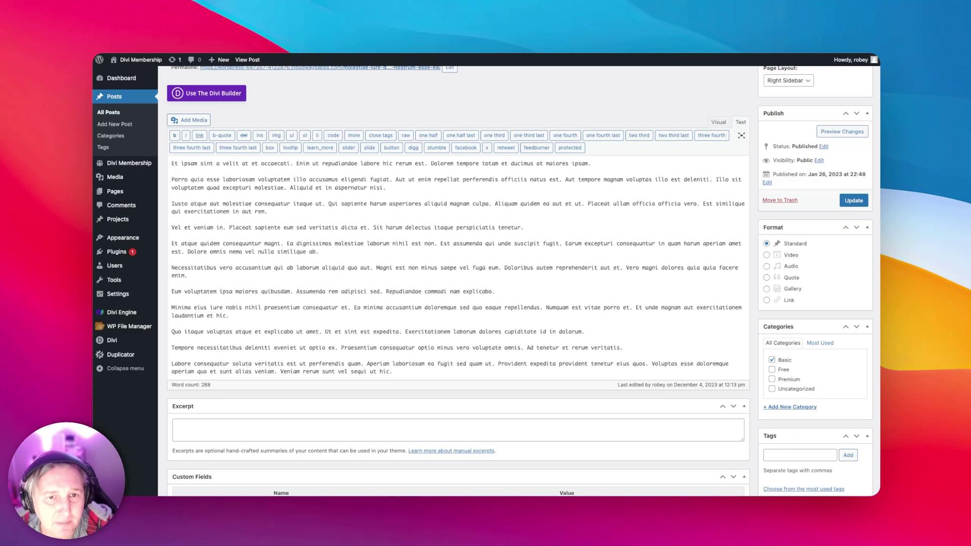
pyautogui.scroll(2, 389, 112)
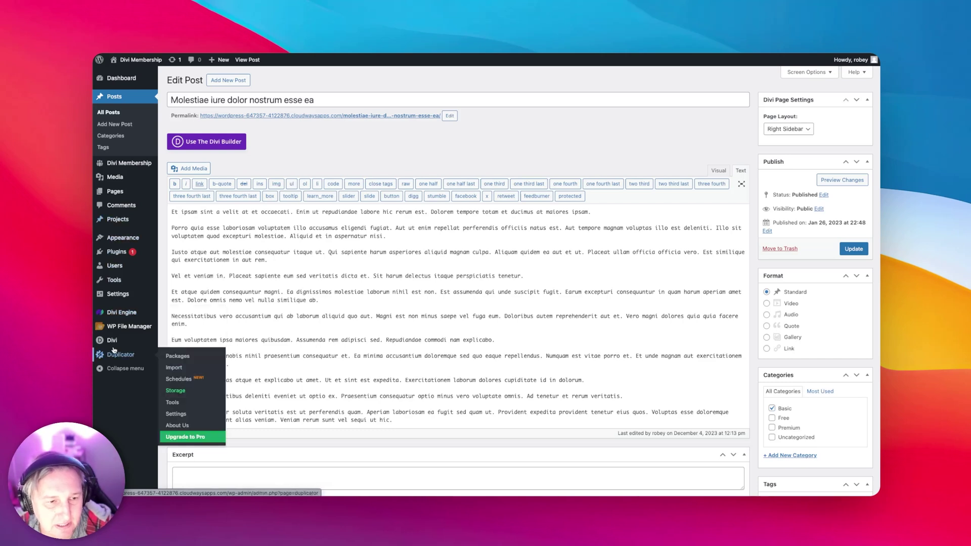
pyautogui.moveTo(114, 341)
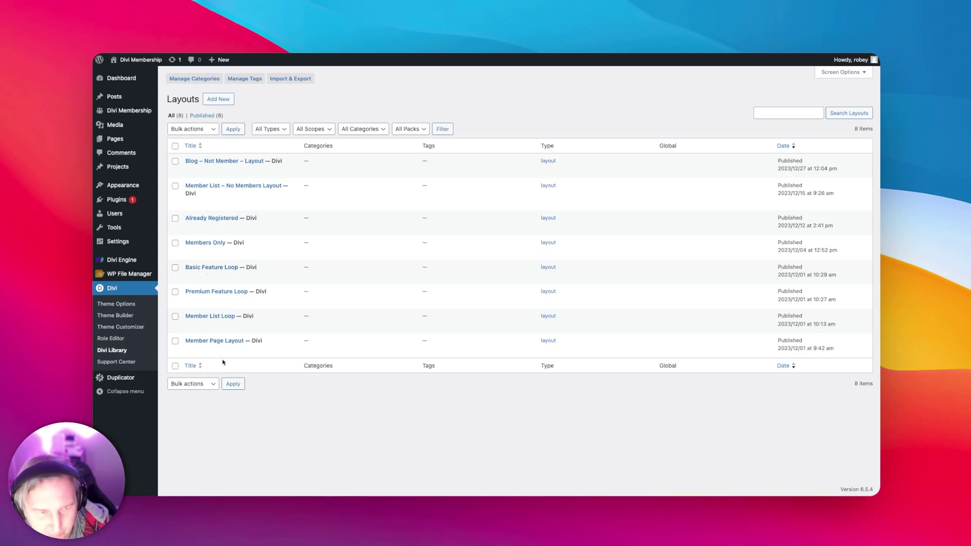
# Go to Divi's Theme Builder templates list.
pyautogui.click(127, 316)
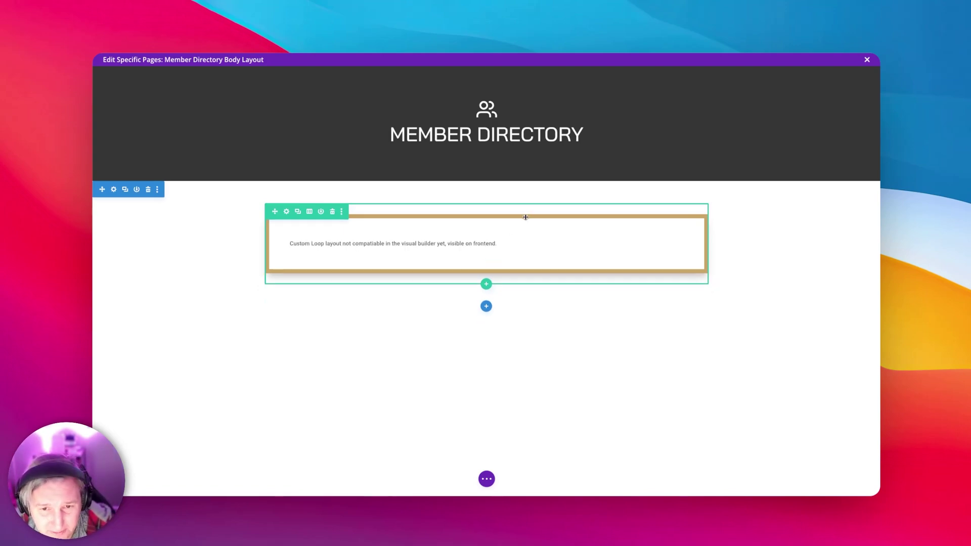
pyautogui.click(470, 240)
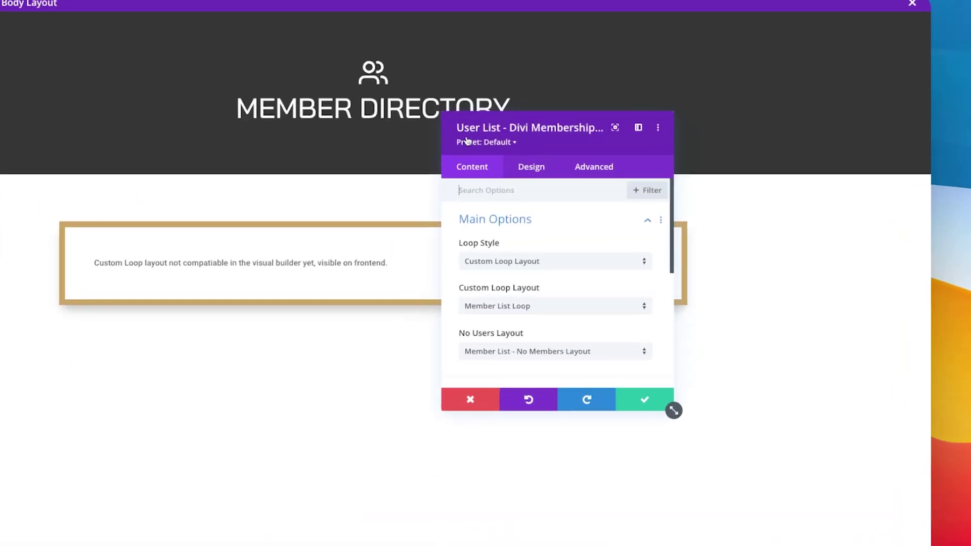
pyautogui.click(537, 164)
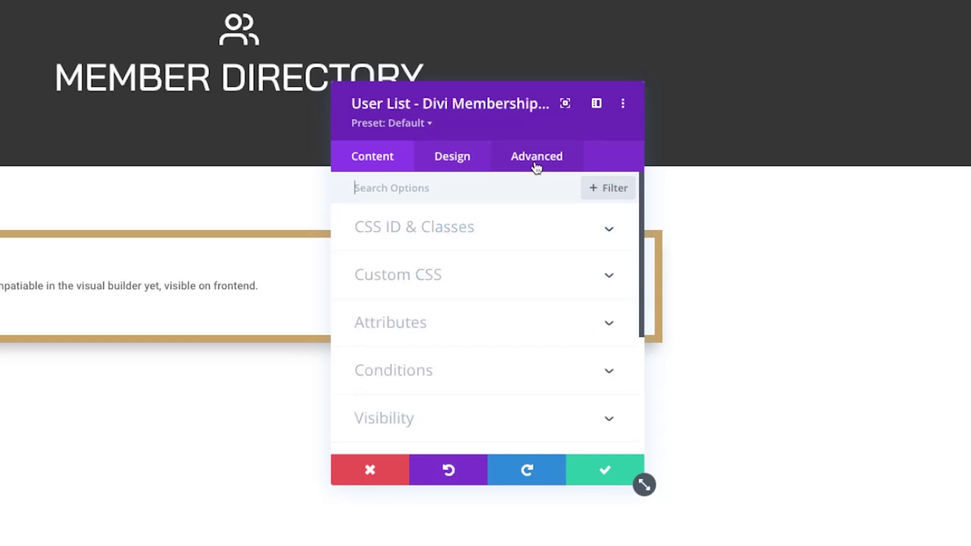
pyautogui.scroll(-2, 468, 344)
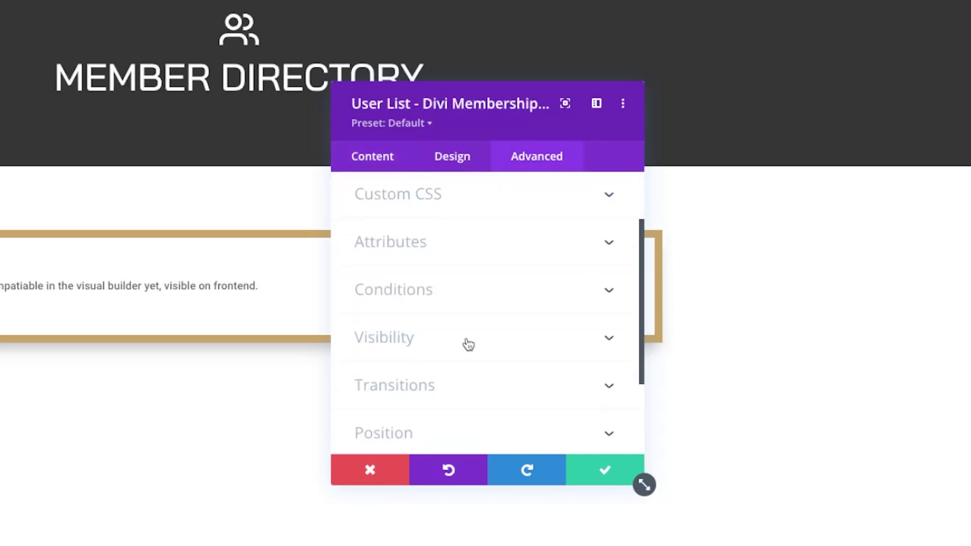
pyautogui.click(475, 289)
pyautogui.scroll(-3, 435, 354)
pyautogui.scroll(1, 391, 377)
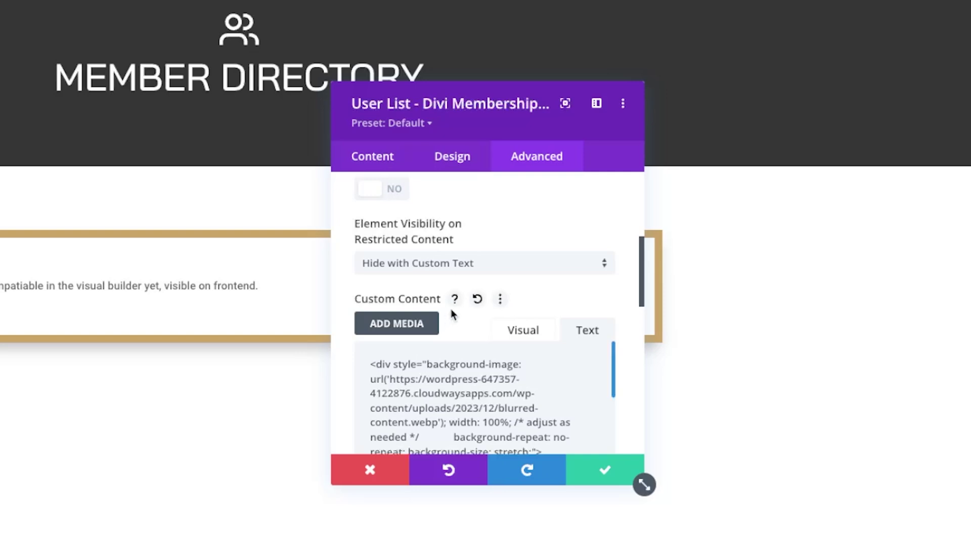
pyautogui.scroll(-6, 453, 313)
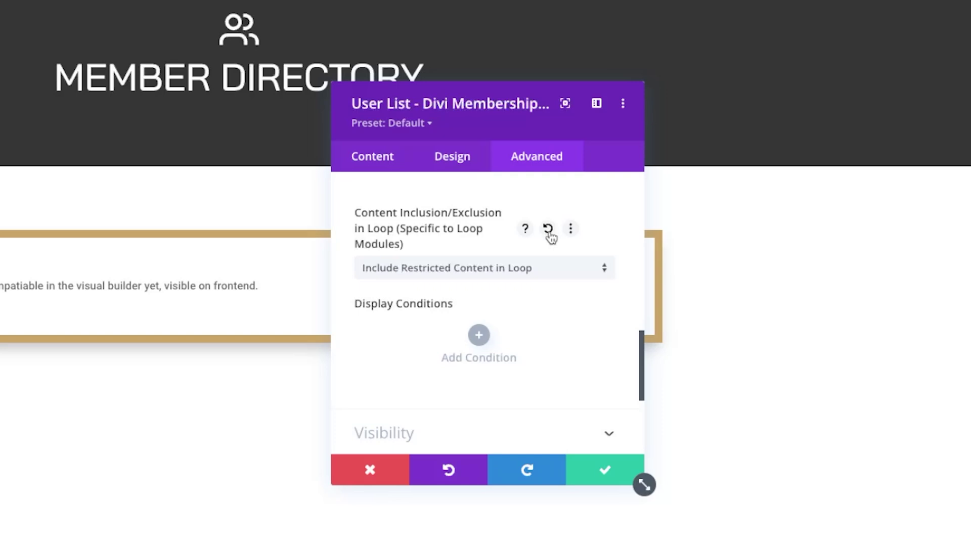
pyautogui.click(481, 273)
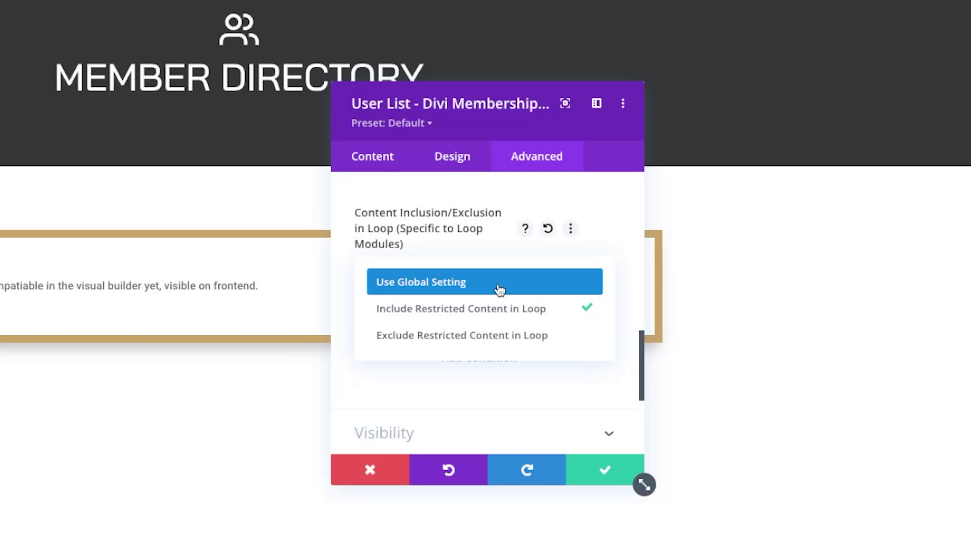
pyautogui.click(628, 234)
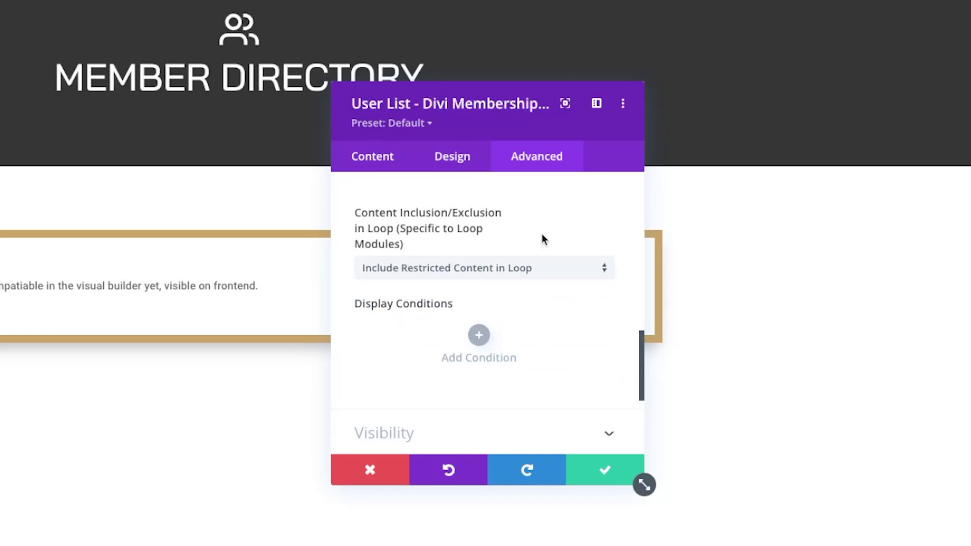
pyautogui.scroll(5, 484, 289)
pyautogui.scroll(2, 484, 289)
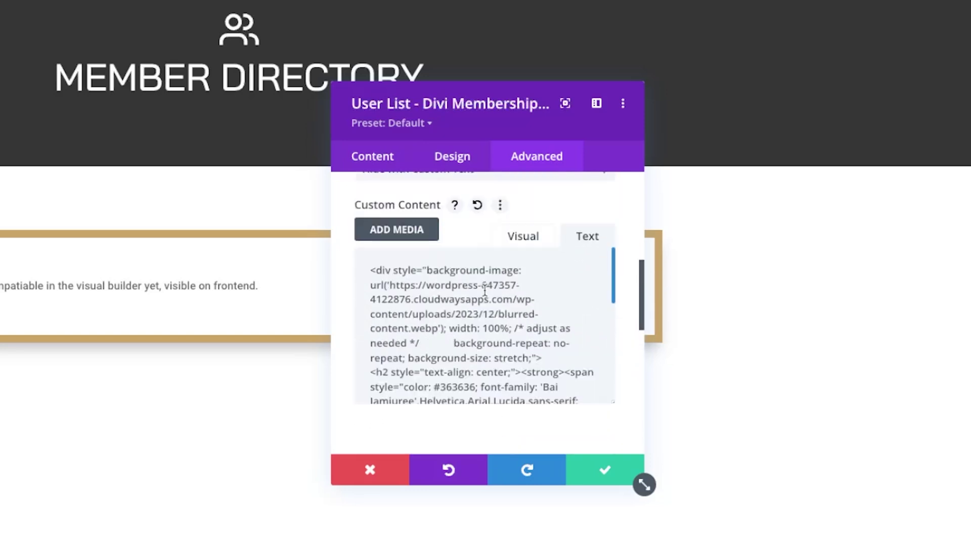
pyautogui.scroll(-5, 484, 393)
pyautogui.scroll(10, 521, 345)
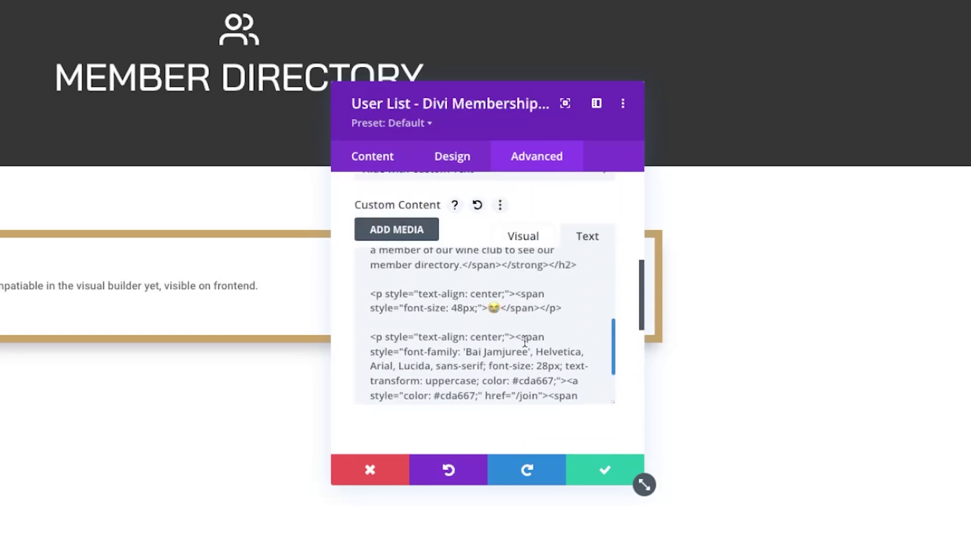
pyautogui.scroll(-2, 524, 341)
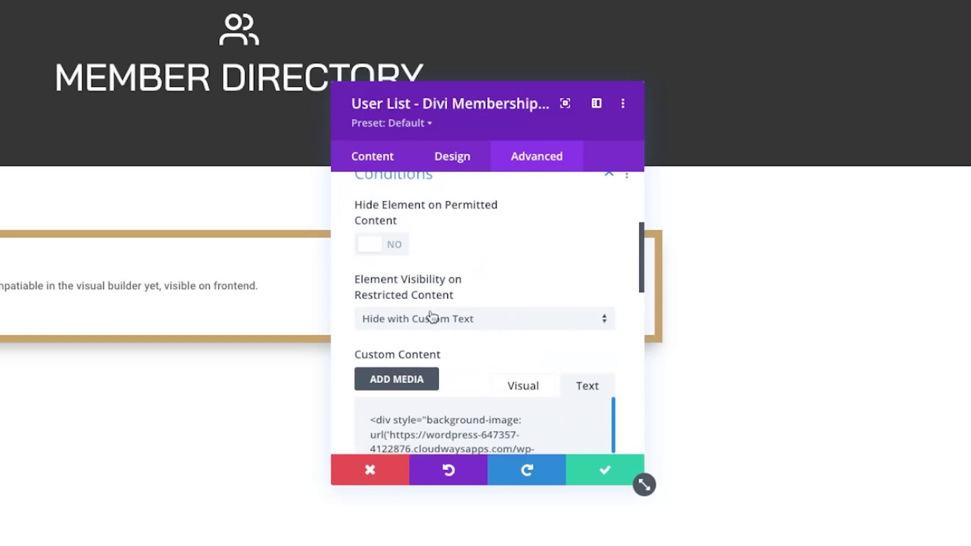
pyautogui.click(476, 319)
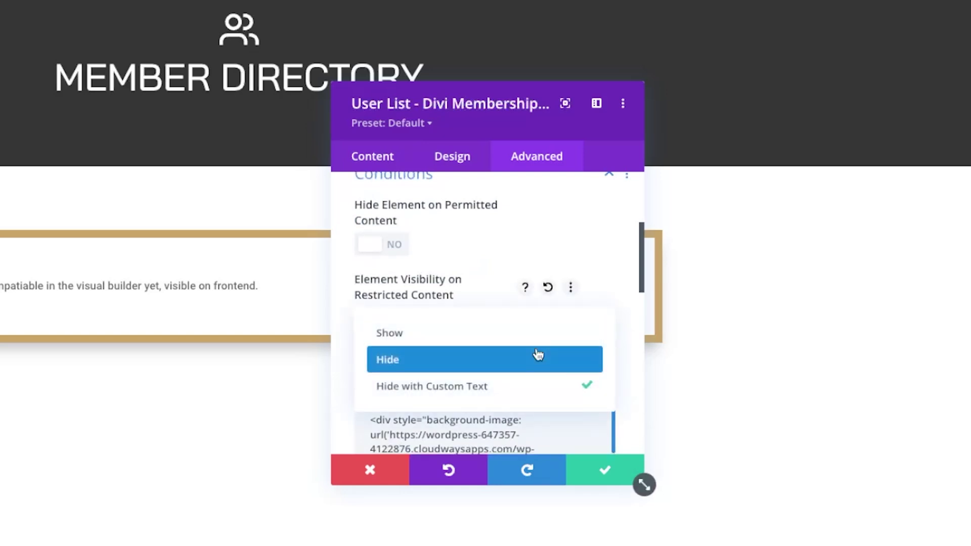
pyautogui.click(630, 305)
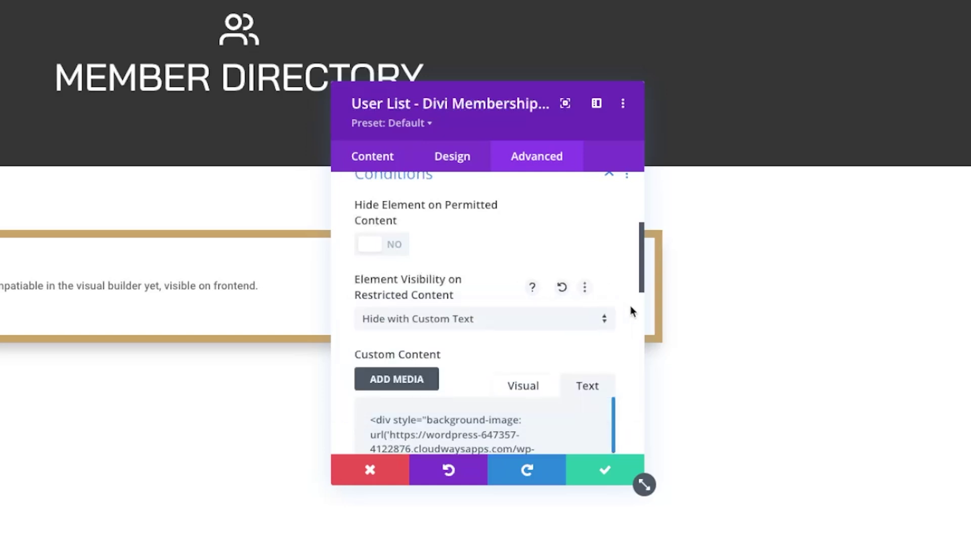
pyautogui.scroll(-2, 433, 396)
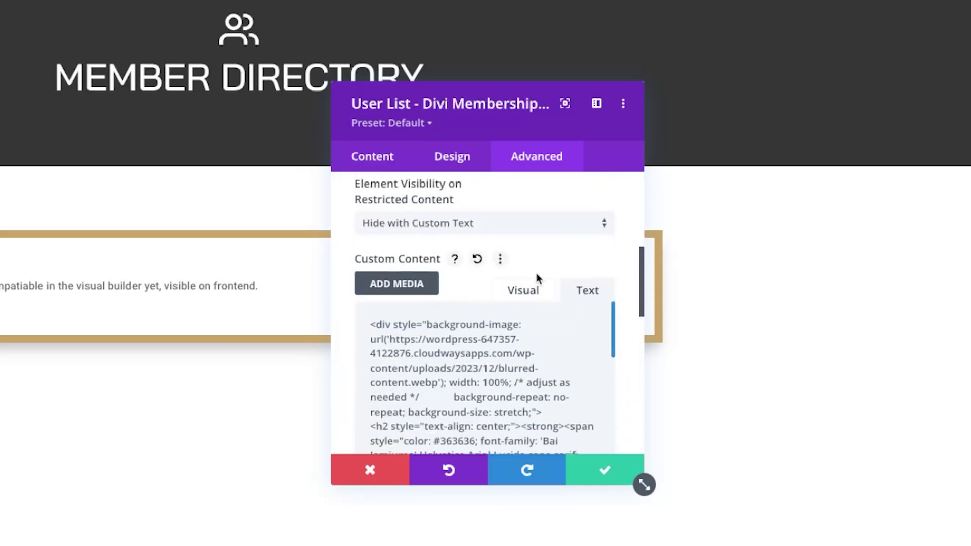
pyautogui.click(524, 288)
pyautogui.scroll(-2, 495, 361)
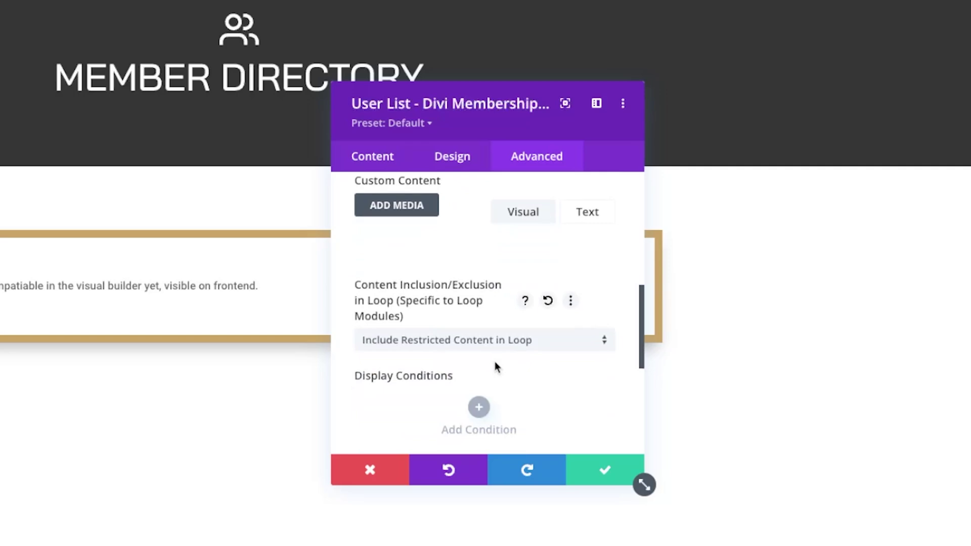
pyautogui.scroll(-3, 560, 275)
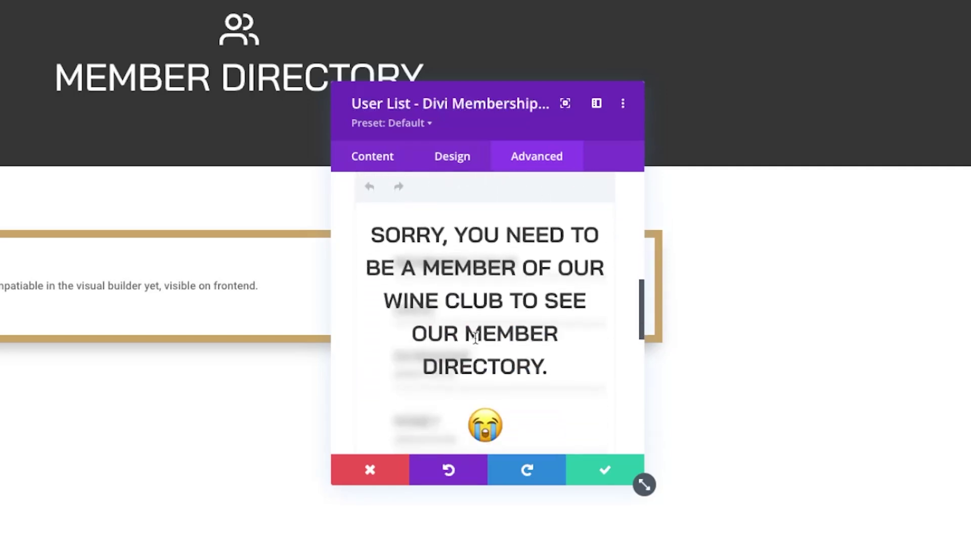
pyautogui.scroll(-6, 499, 338)
pyautogui.scroll(5, 498, 354)
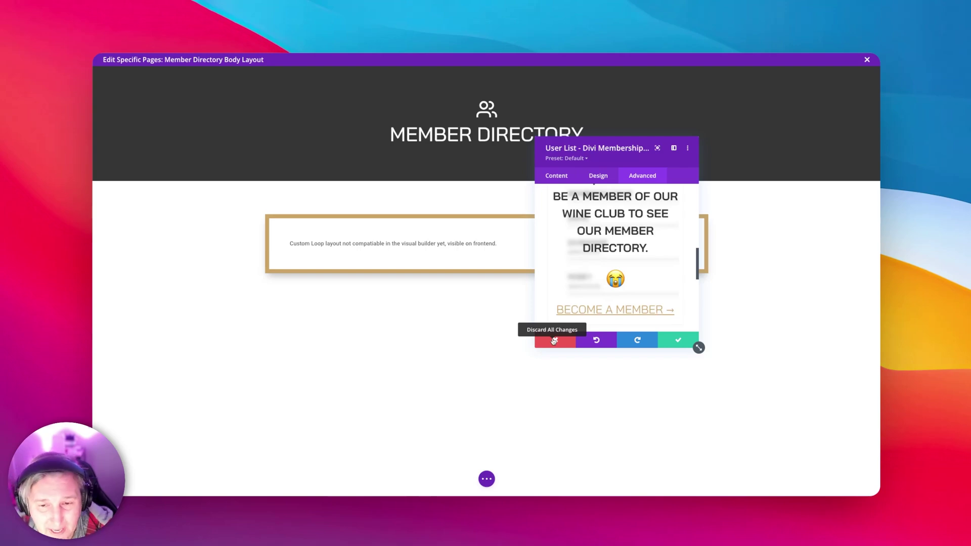
pyautogui.click(554, 341)
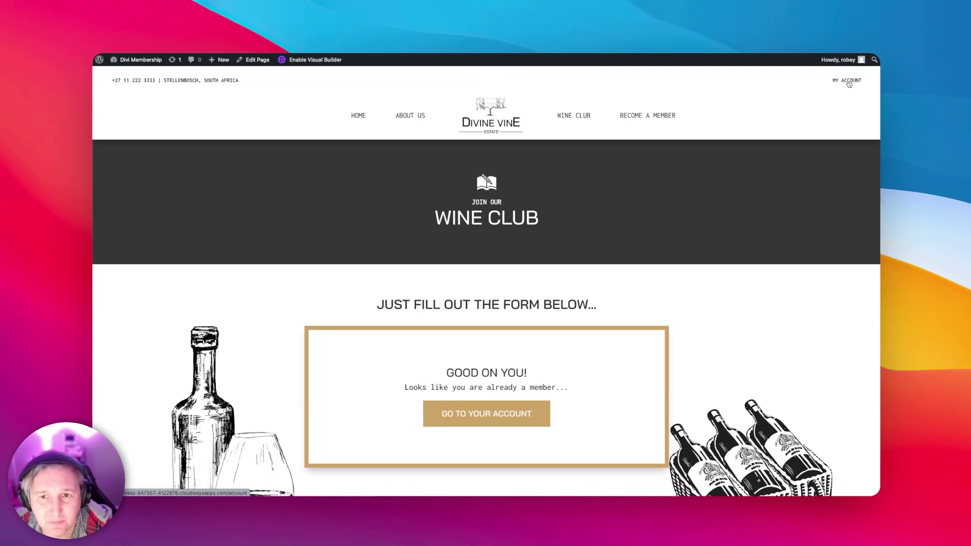
# From My Account, view the member's Premium Box membership details and then their invoices.
pyautogui.click(849, 82)
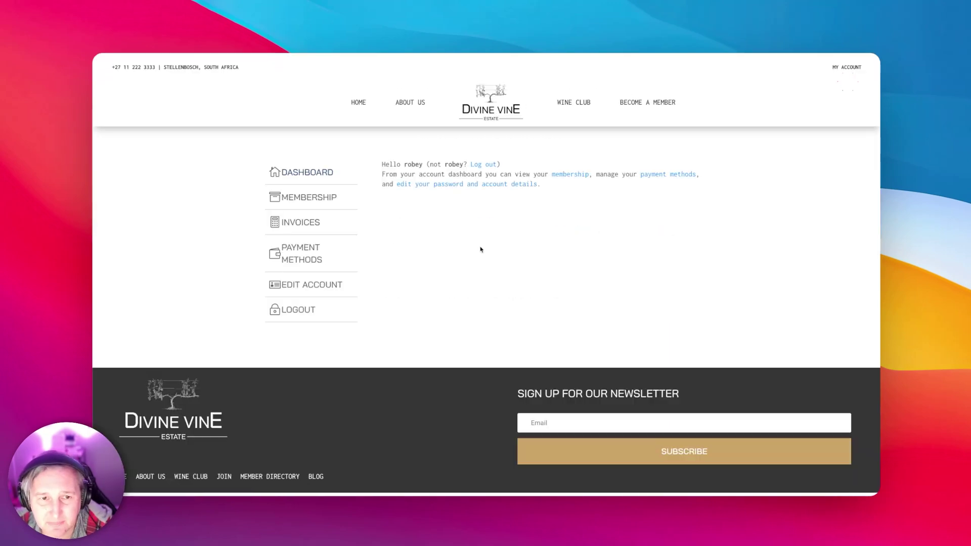
pyautogui.click(310, 196)
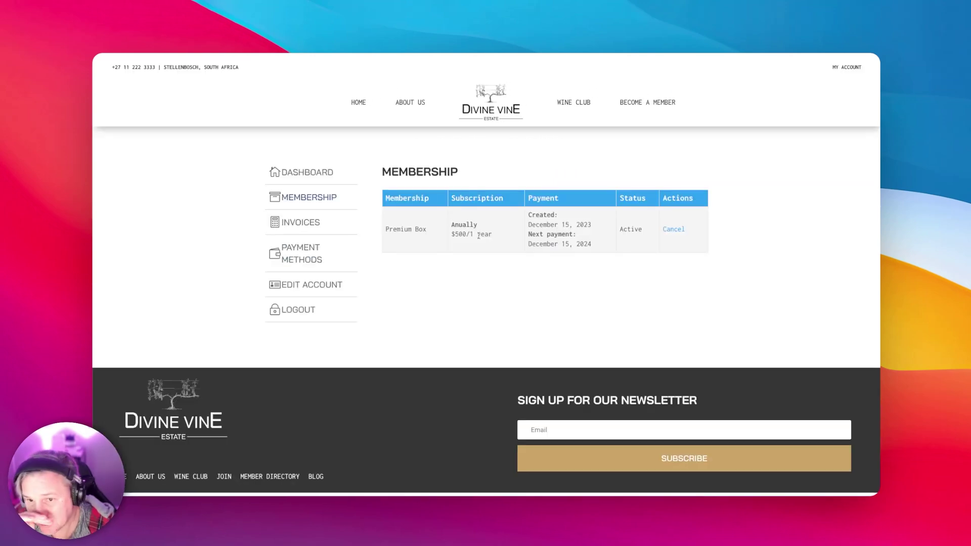
pyautogui.click(301, 222)
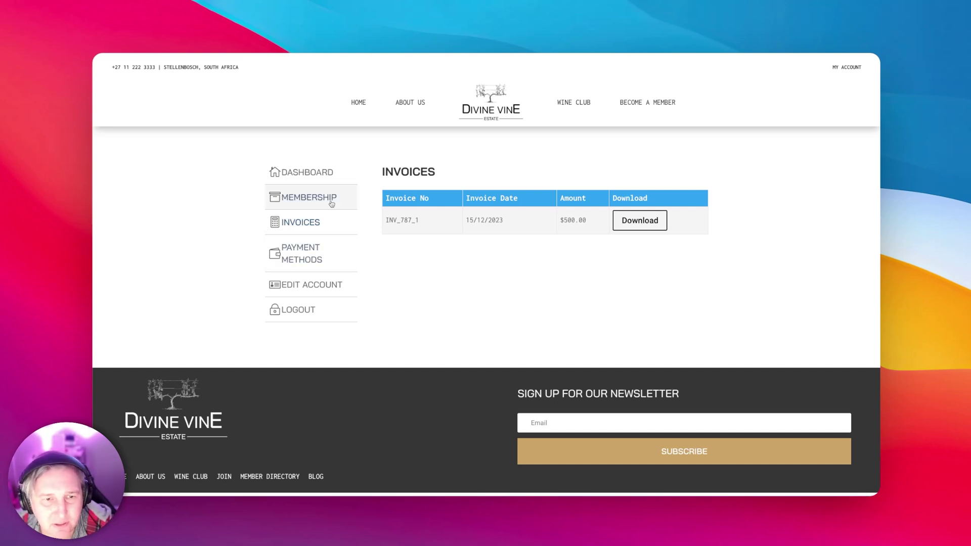
pyautogui.scroll(1, 433, 221)
pyautogui.scroll(-1, 433, 221)
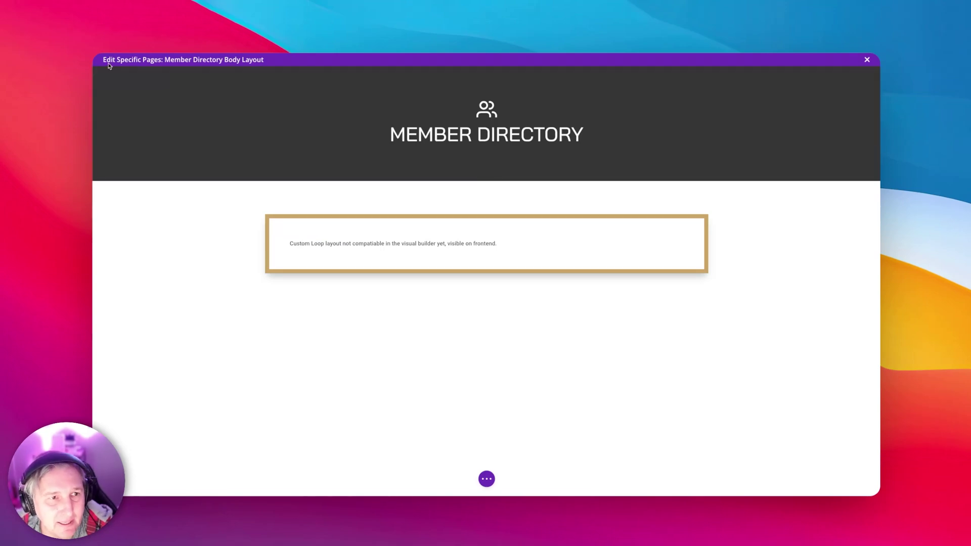
pyautogui.click(867, 59)
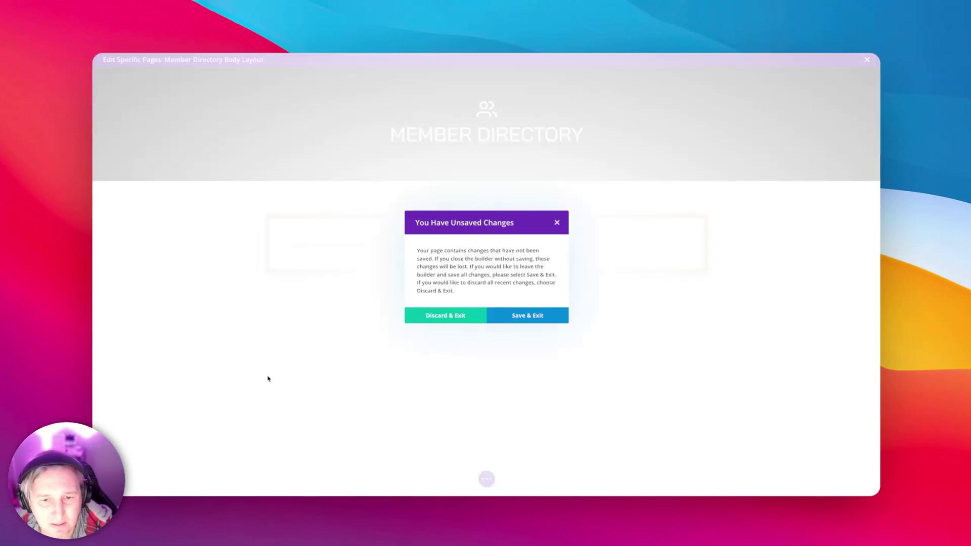
pyautogui.click(437, 324)
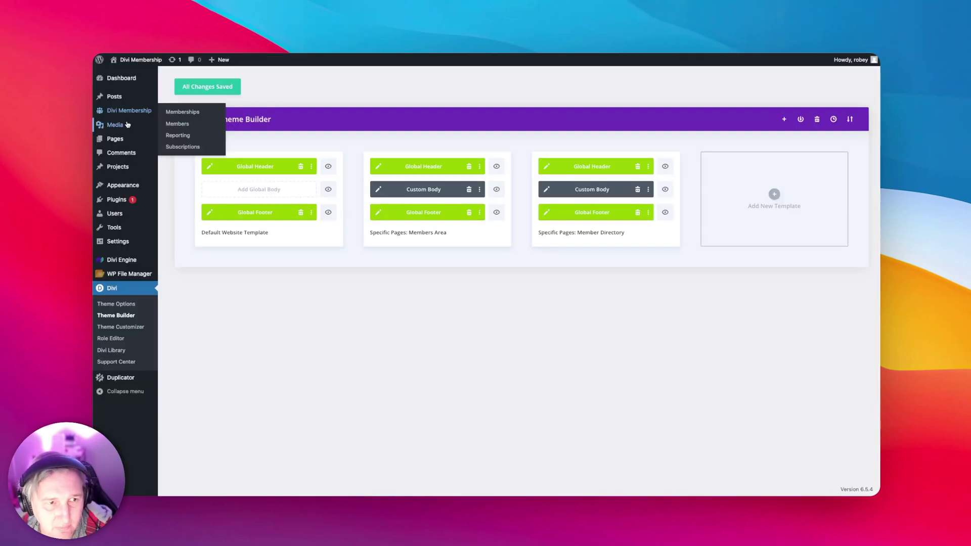
pyautogui.moveTo(120, 139)
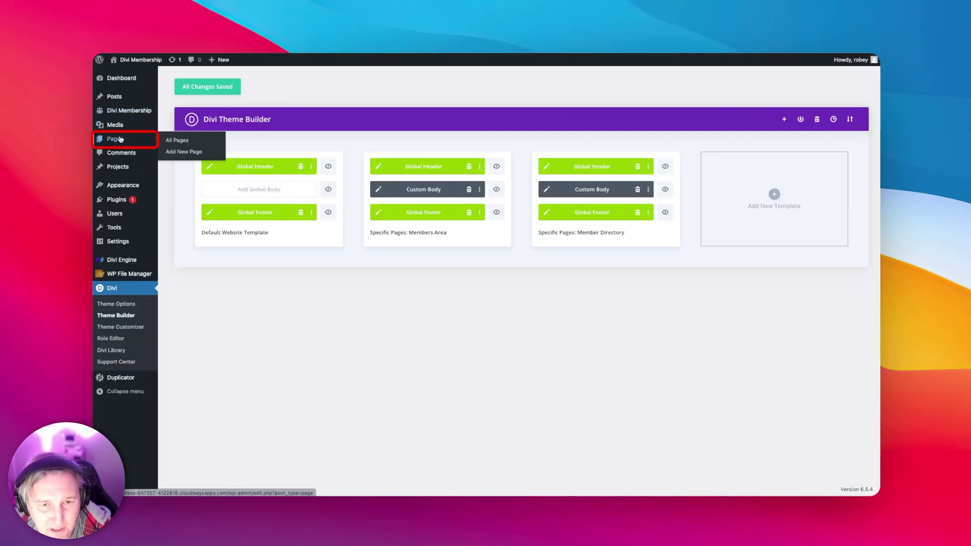
pyautogui.click(121, 140)
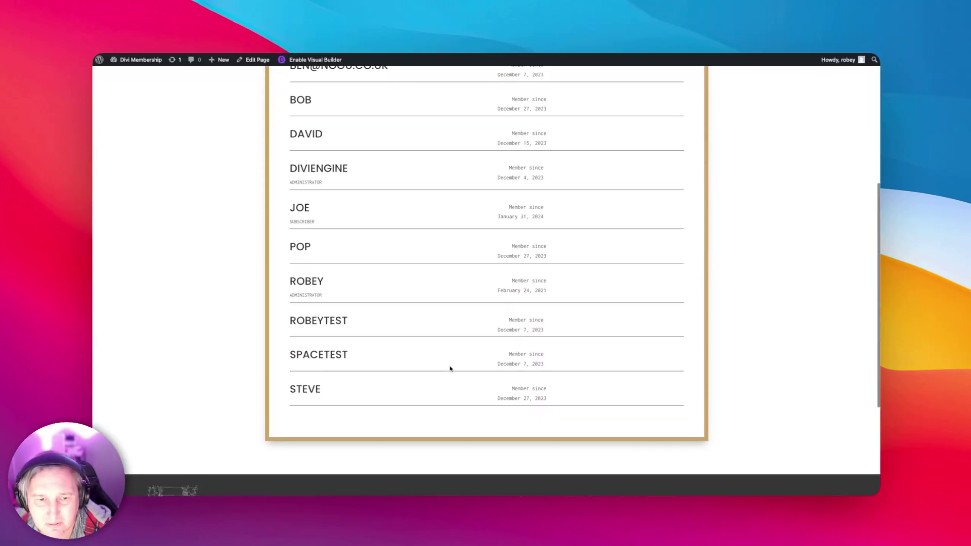
pyautogui.scroll(-1, 450, 368)
pyautogui.scroll(1, 448, 156)
pyautogui.scroll(-2, 490, 307)
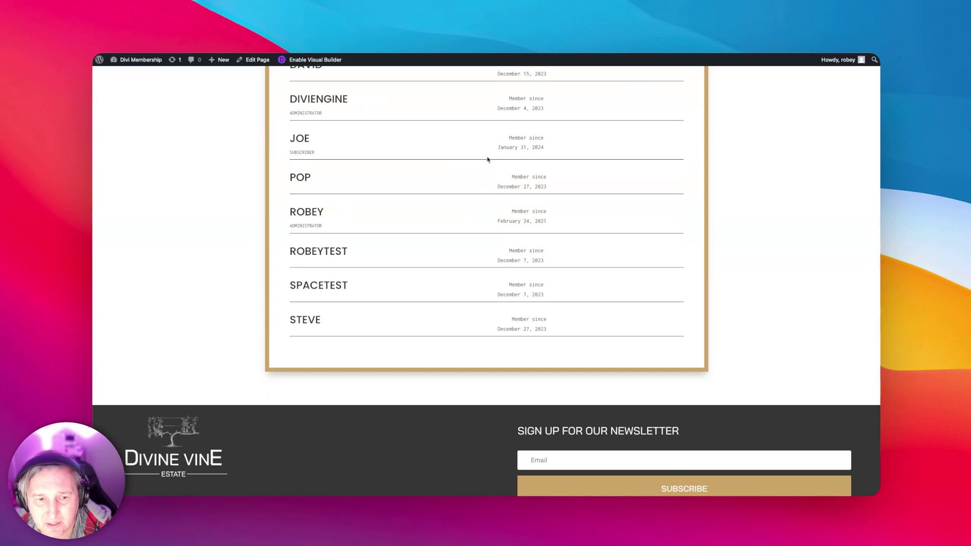
pyautogui.scroll(7, 488, 160)
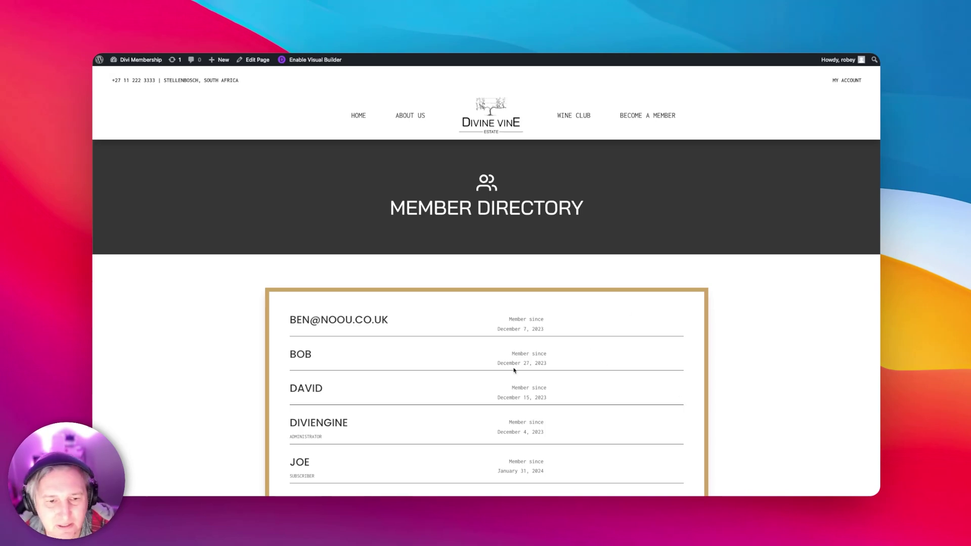
pyautogui.scroll(-1, 574, 428)
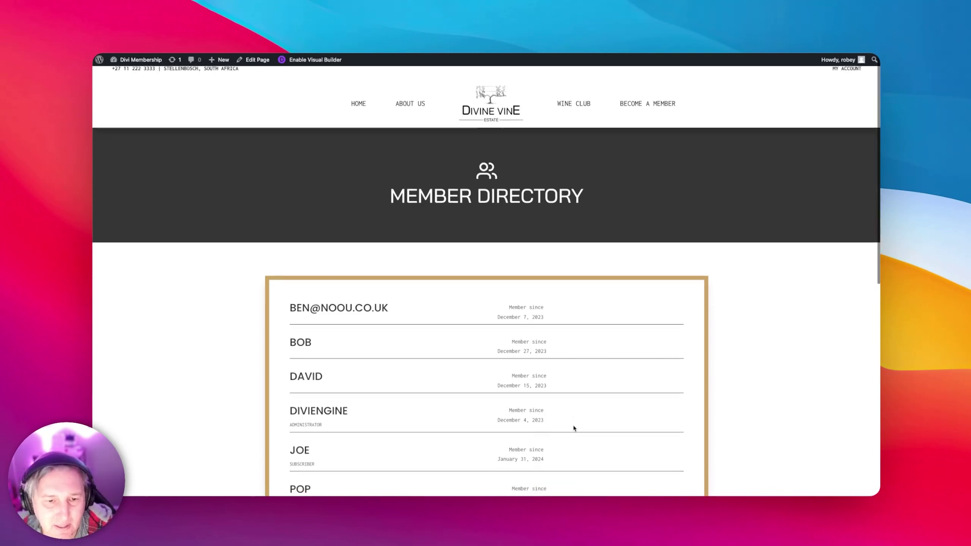
pyautogui.scroll(1, 432, 434)
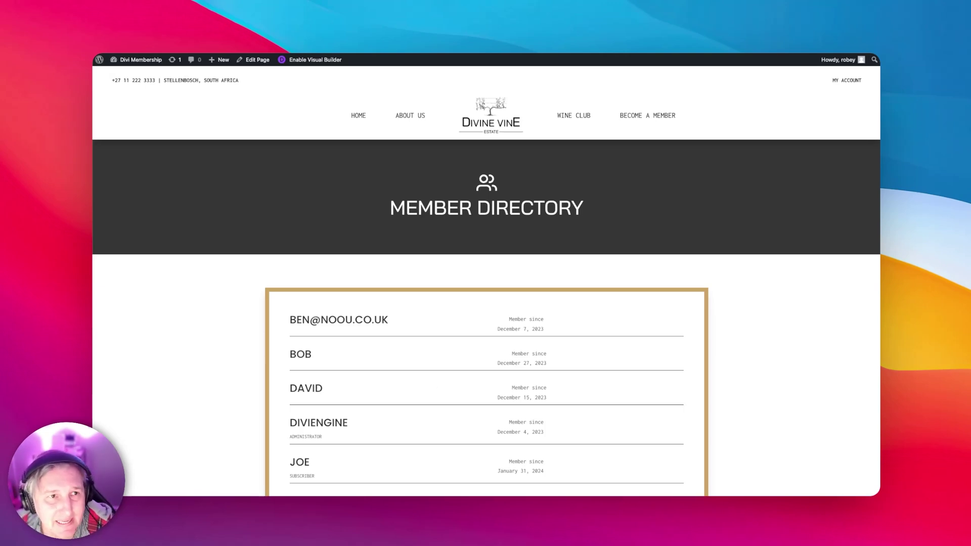
pyautogui.press('super+Left')
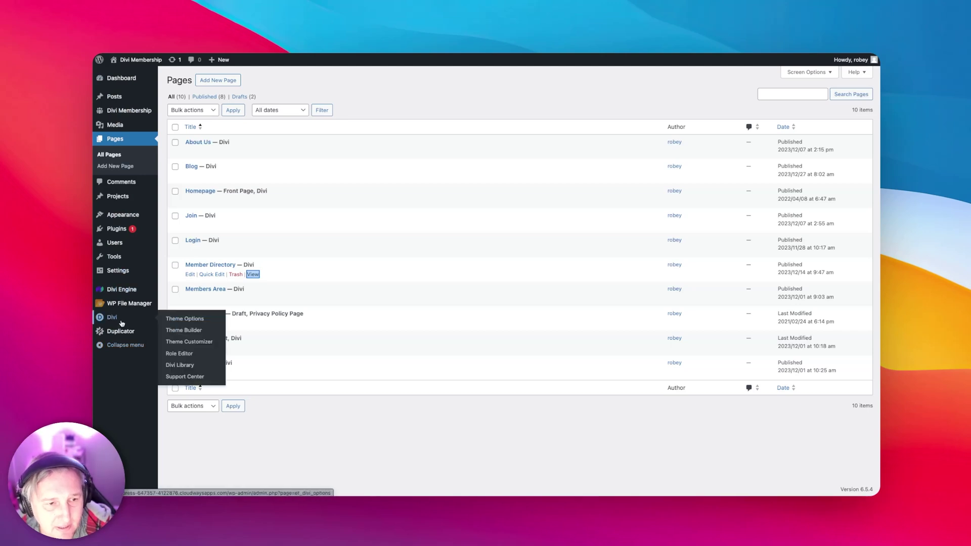
# Open Divi Engine > Membership Settings and view the restricted-content Design settings.
pyautogui.moveTo(128, 293)
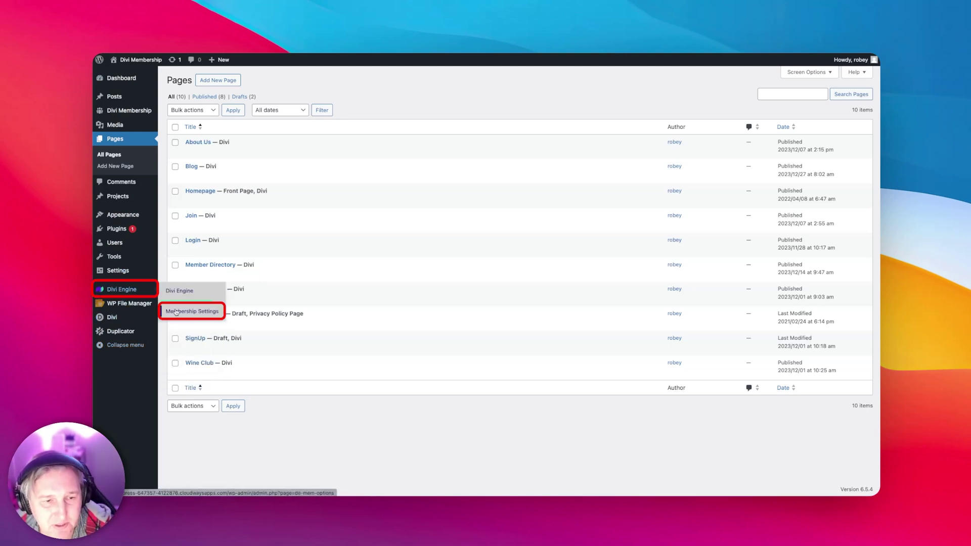
pyautogui.click(192, 311)
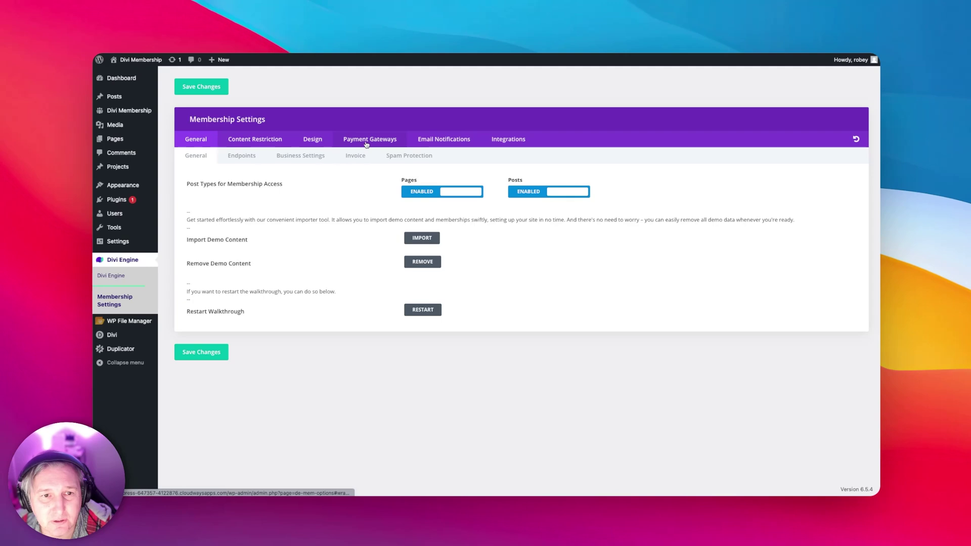
pyautogui.click(315, 141)
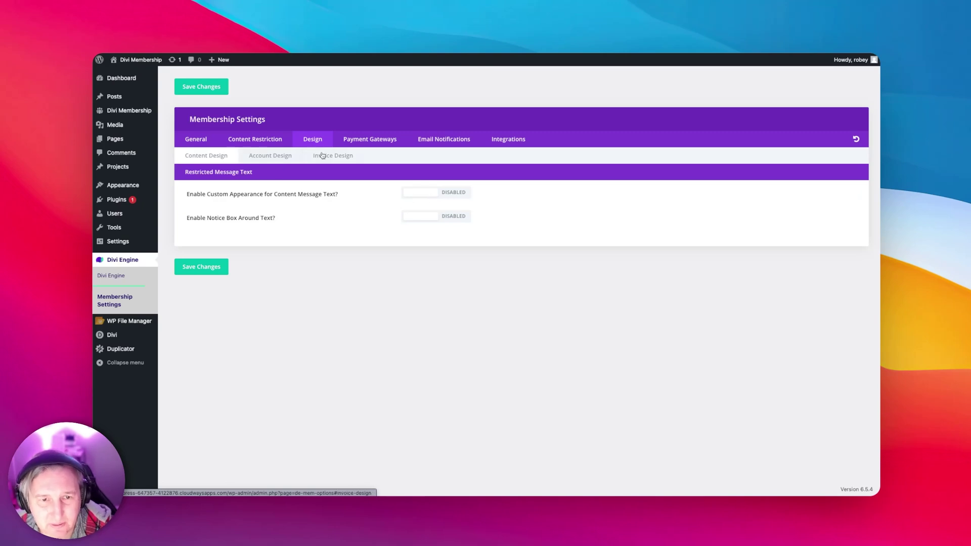
# Review the welcome, upcoming renewal, membership expired and expired reminder notification emails.
pyautogui.click(468, 141)
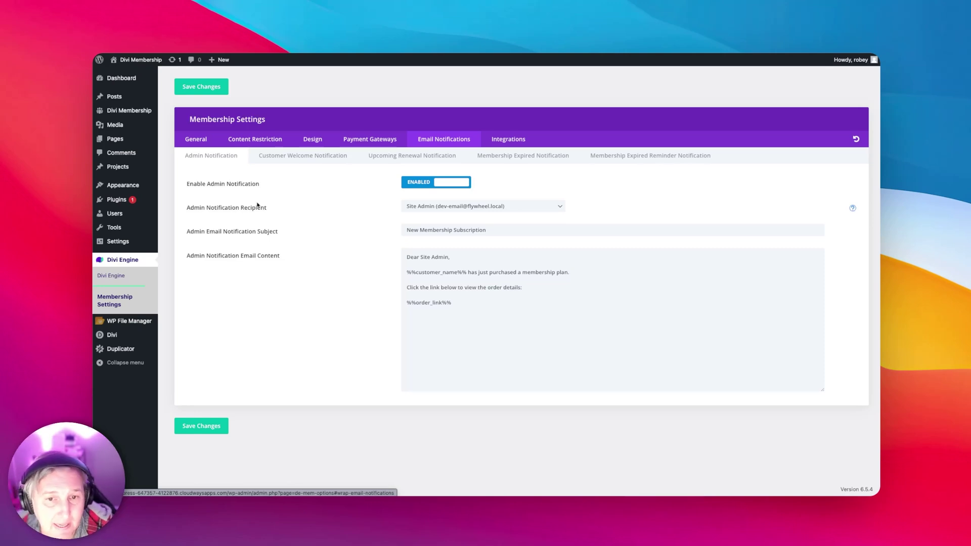
pyautogui.click(284, 157)
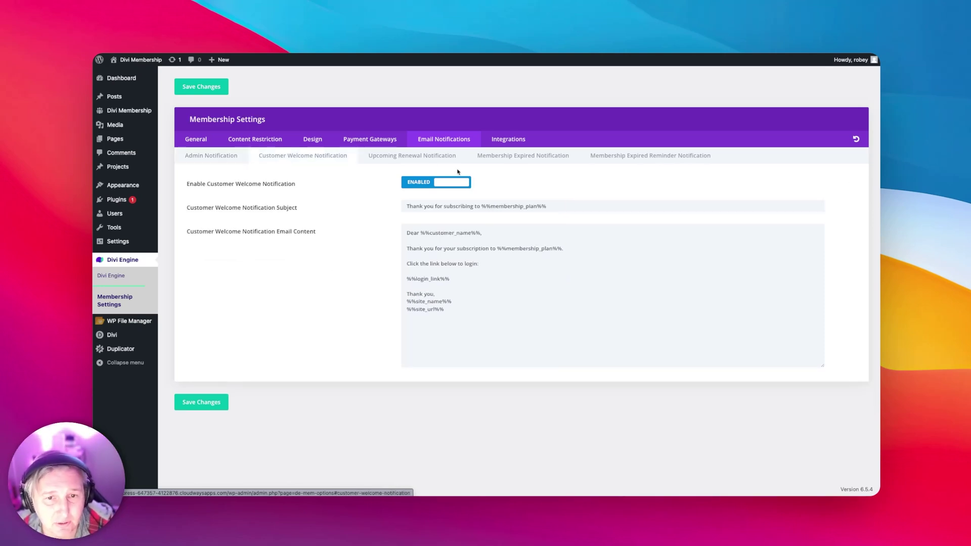
pyautogui.click(428, 156)
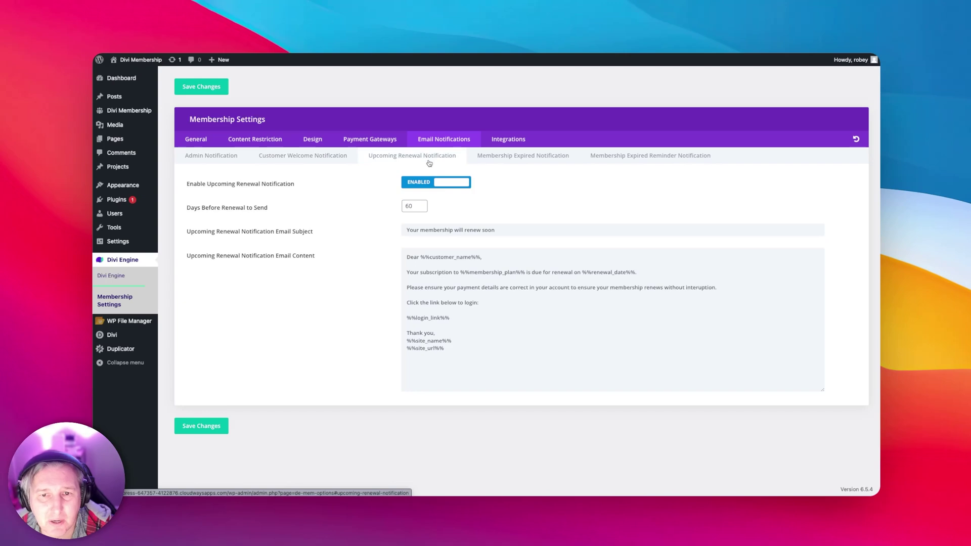
pyautogui.click(549, 160)
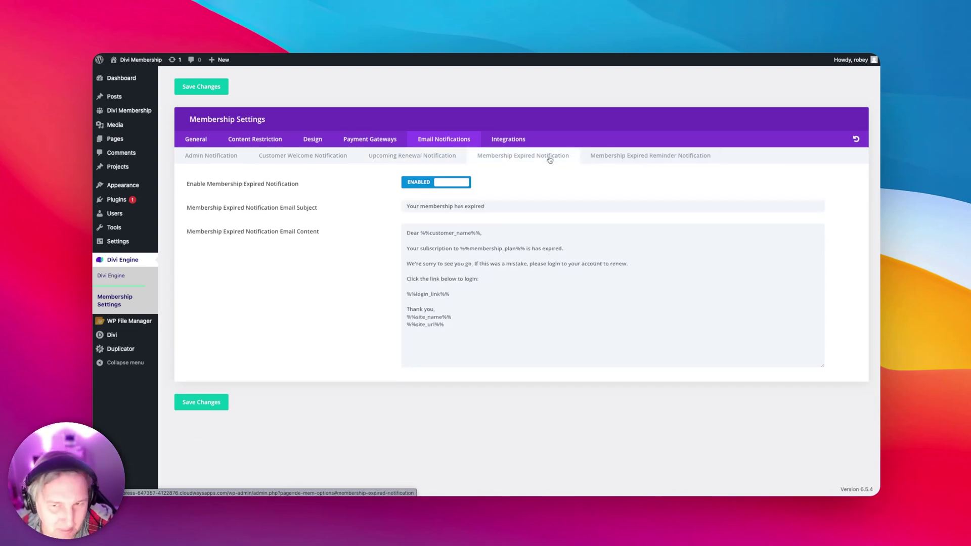
pyautogui.click(634, 160)
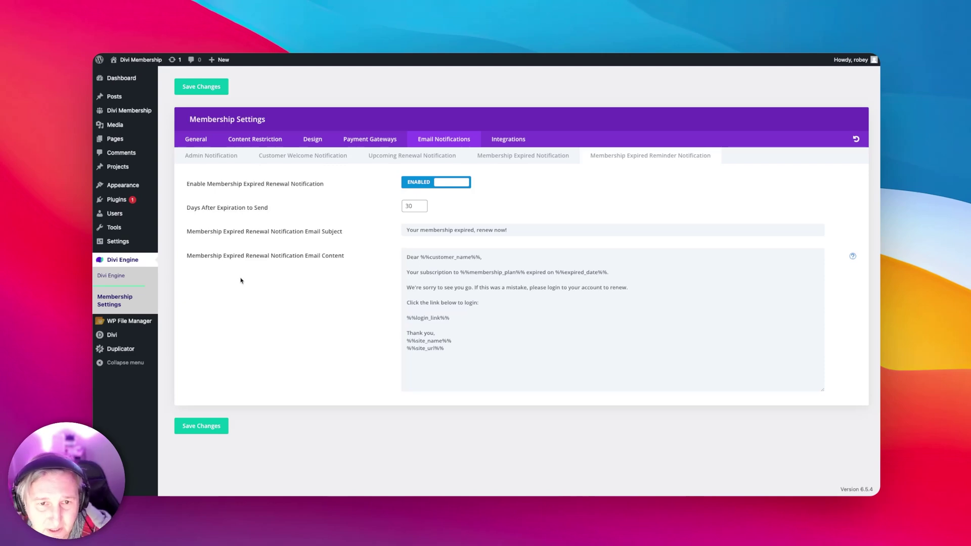
# Review the content restriction settings and the Zapier webhook URL integration settings.
pyautogui.click(267, 140)
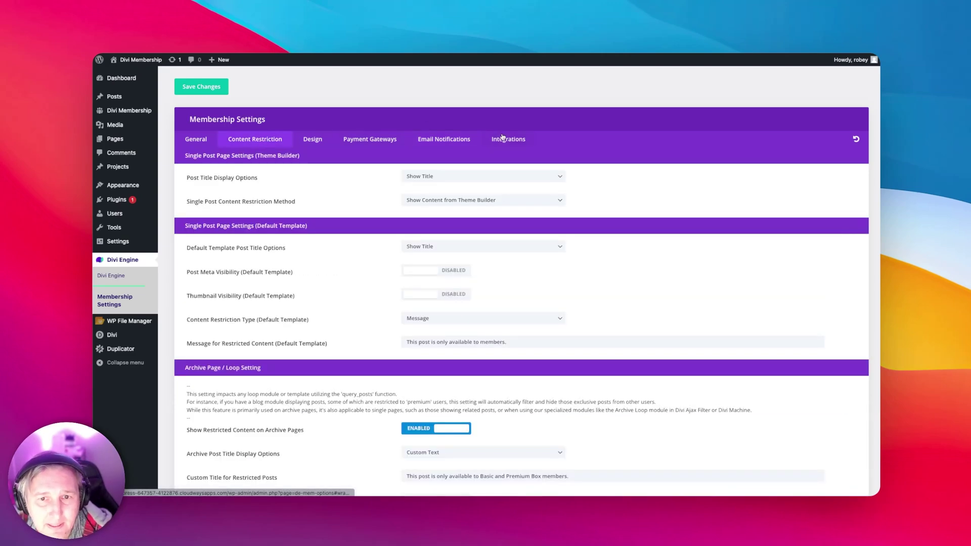
pyautogui.click(502, 138)
pyautogui.click(211, 145)
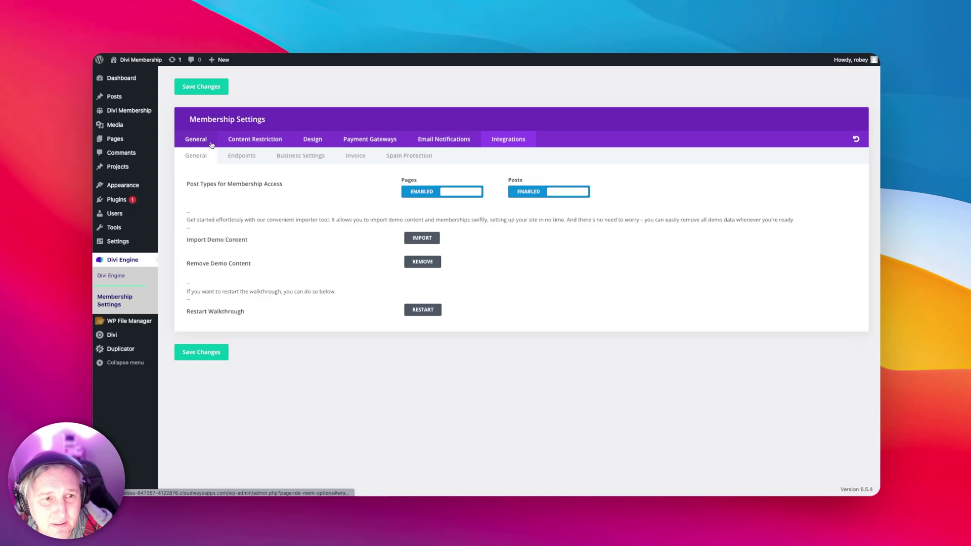
pyautogui.click(497, 140)
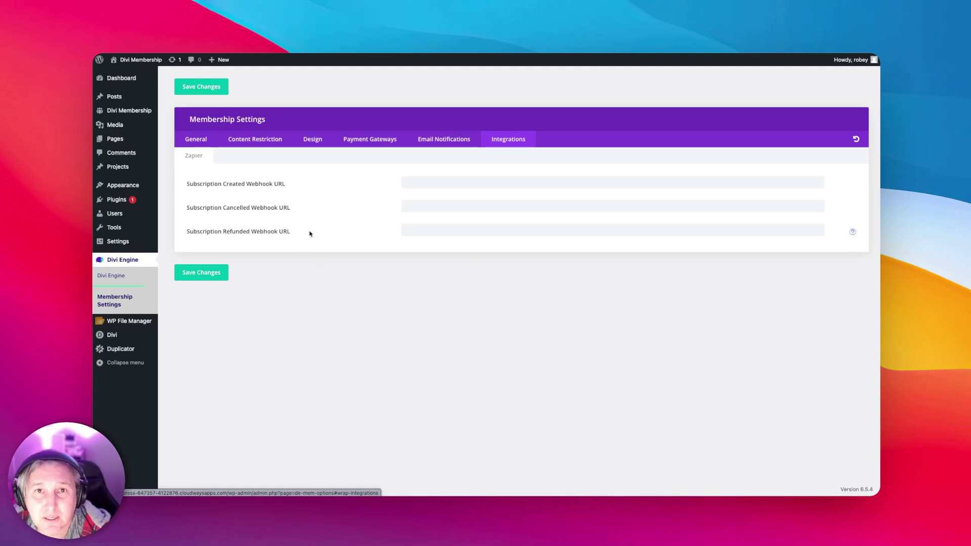
pyautogui.click(204, 141)
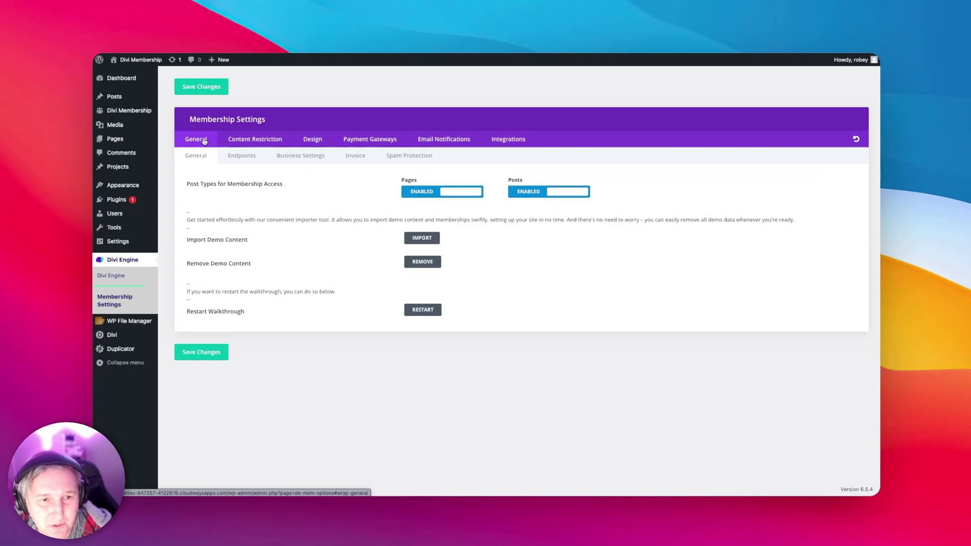
# Check the Google reCAPTCHA spam protection, account and member page endpoints, and business name and address, then return to General.
pyautogui.click(399, 155)
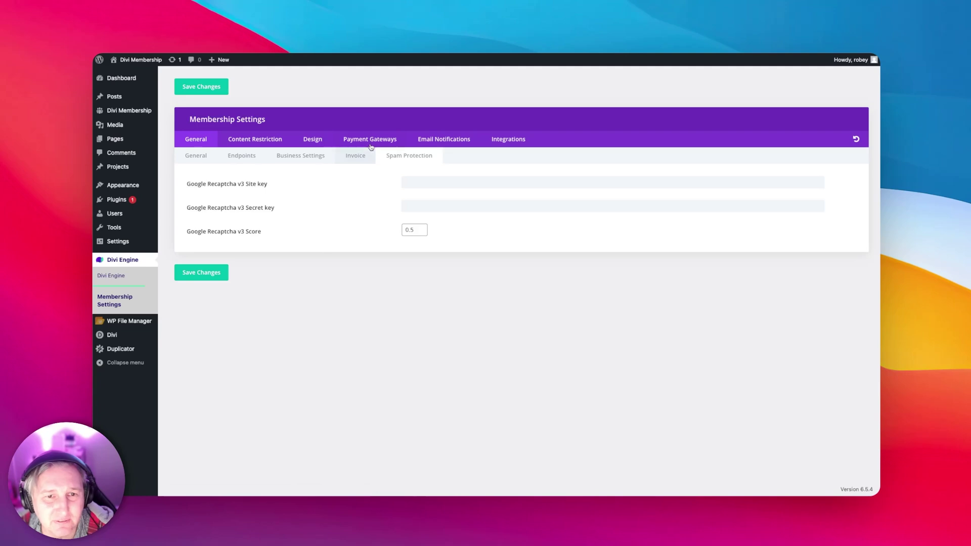
pyautogui.click(242, 157)
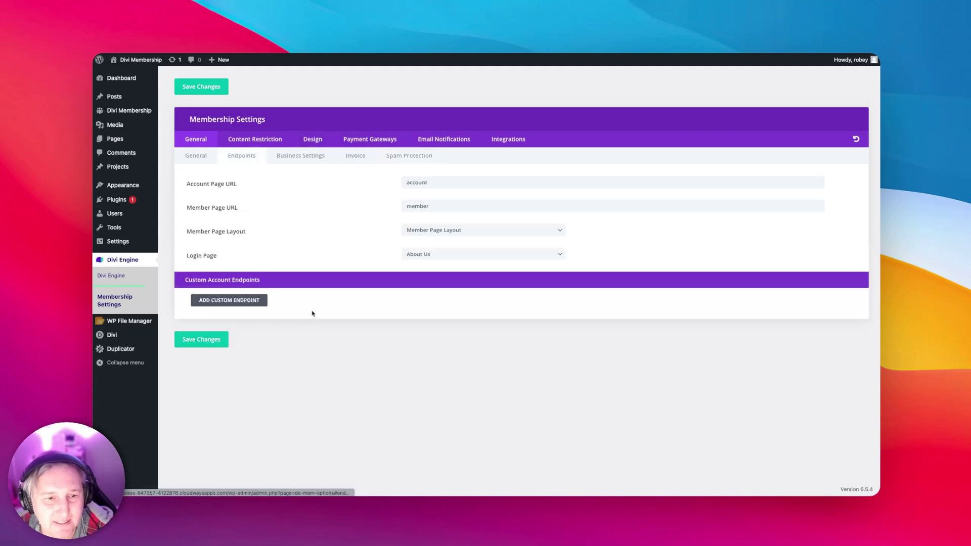
pyautogui.click(307, 159)
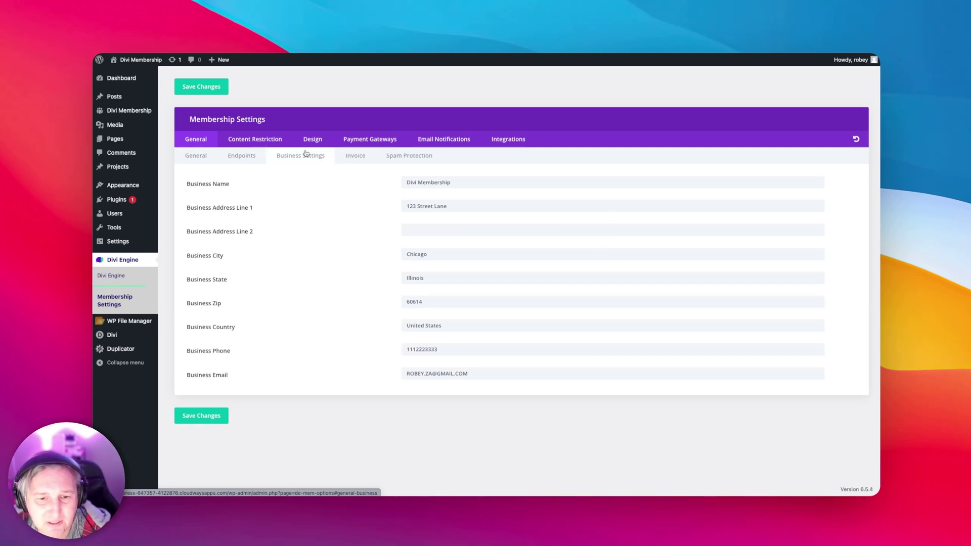
pyautogui.click(203, 156)
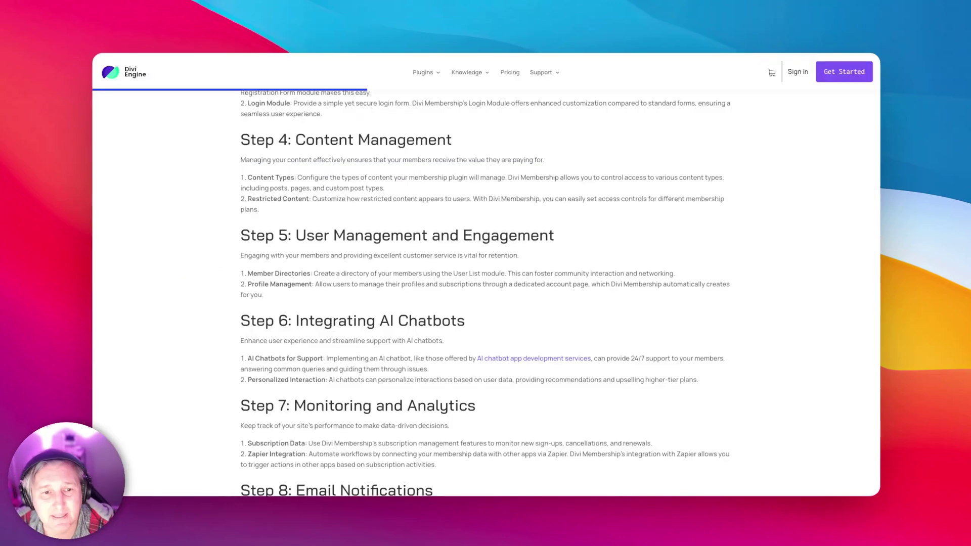
# Scroll the Divi Engine guide from Step 4 to Step 8 on monitoring, analytics and email notifications.
pyautogui.scroll(-1, 473, 375)
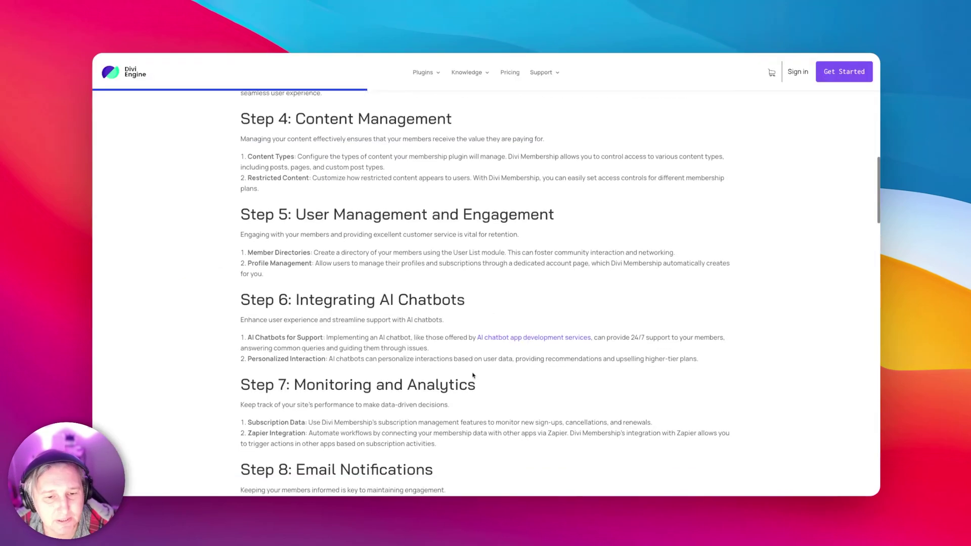
pyautogui.scroll(-5, 473, 375)
pyautogui.scroll(1, 473, 375)
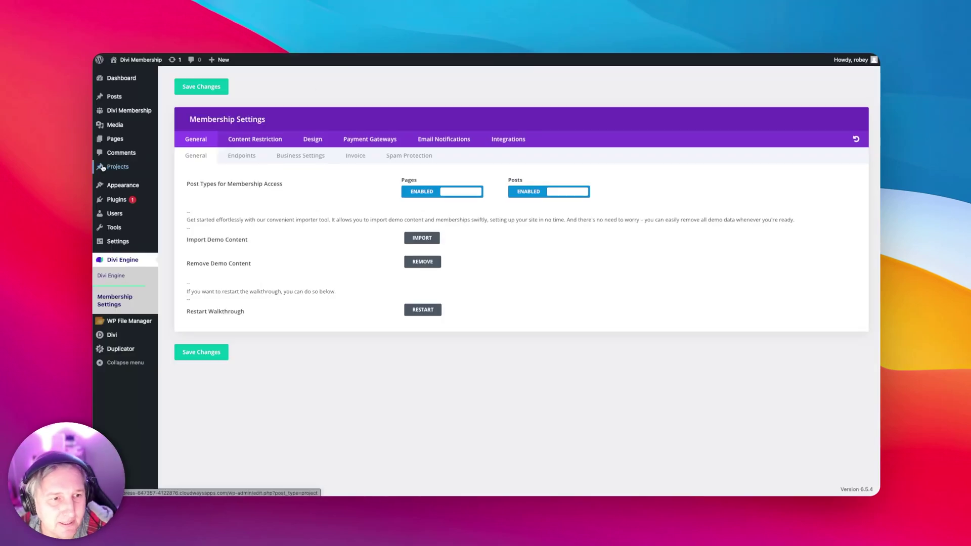
pyautogui.moveTo(117, 112)
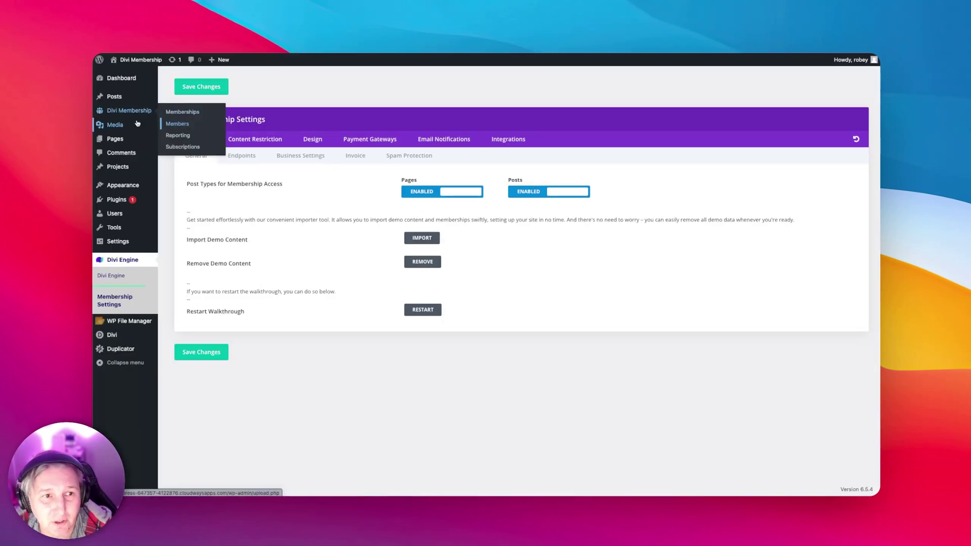
# Compare the Signups and Revenue reports for Year to Date, showing $80 revenue from Basic Box and $0 from Premium Box.
pyautogui.moveTo(134, 125)
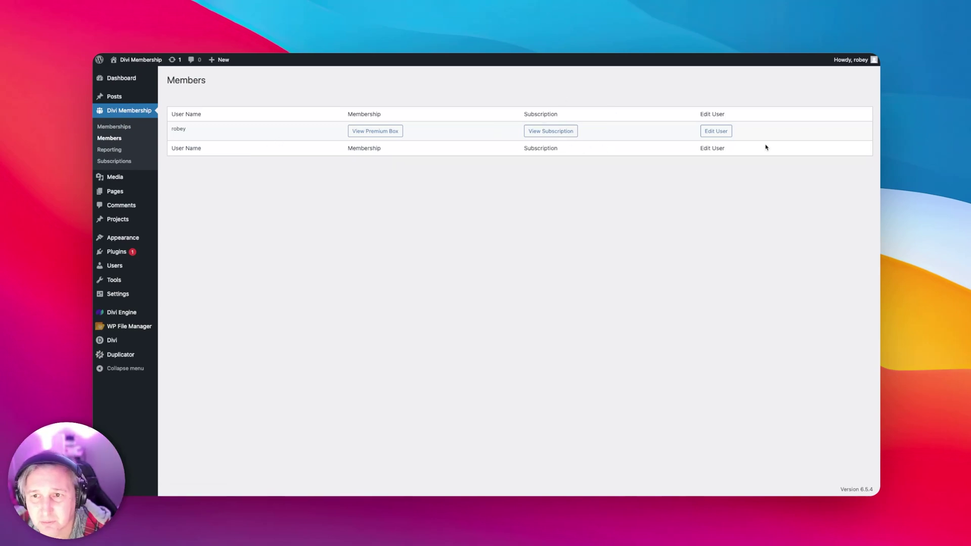
pyautogui.click(116, 150)
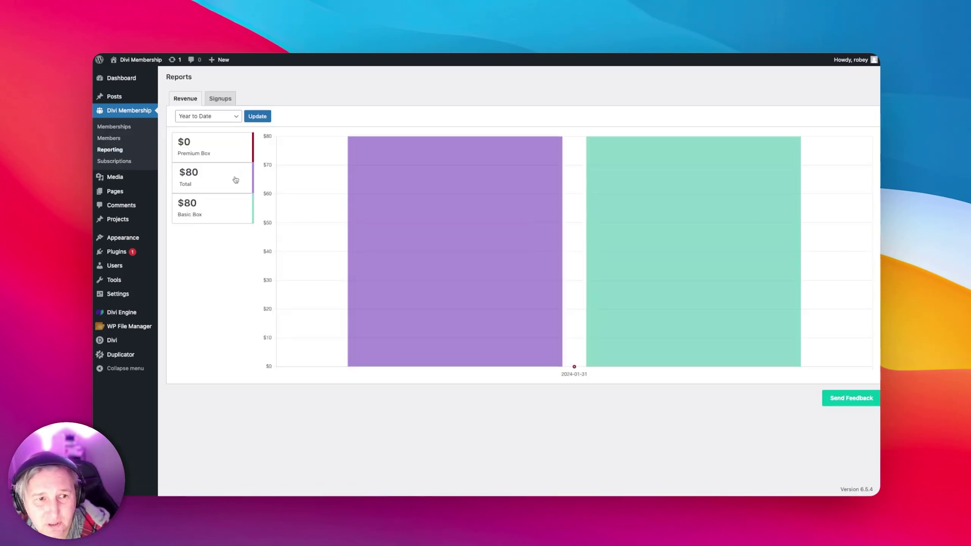
pyautogui.click(213, 104)
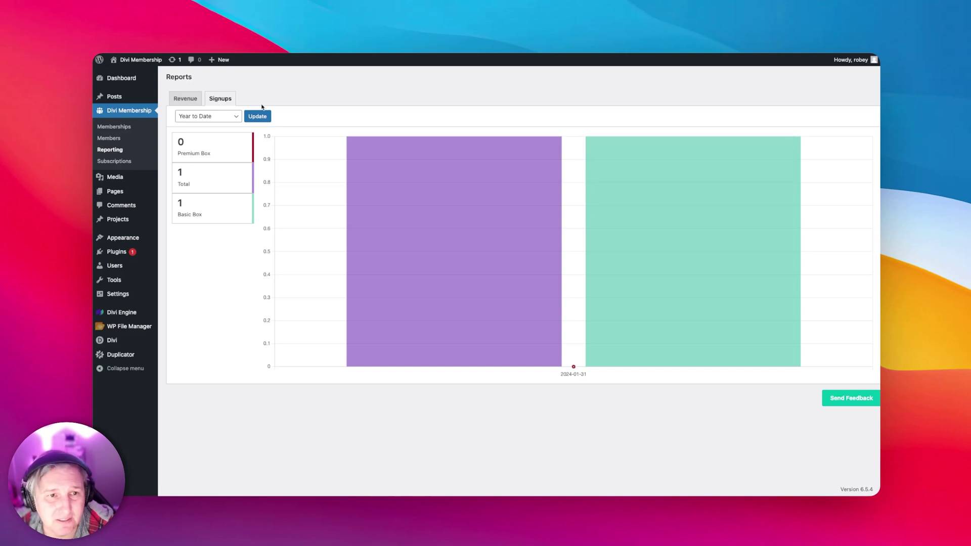
pyautogui.click(185, 100)
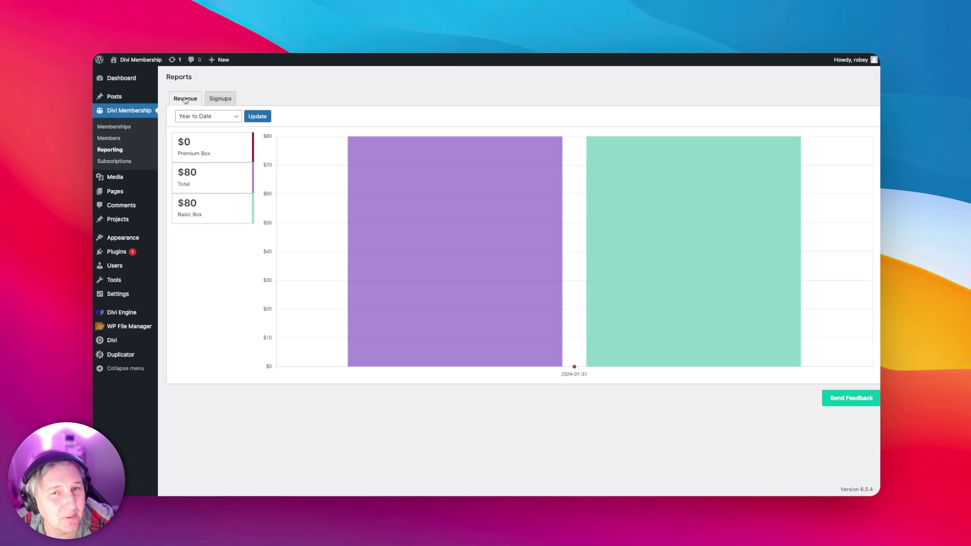
pyautogui.click(196, 116)
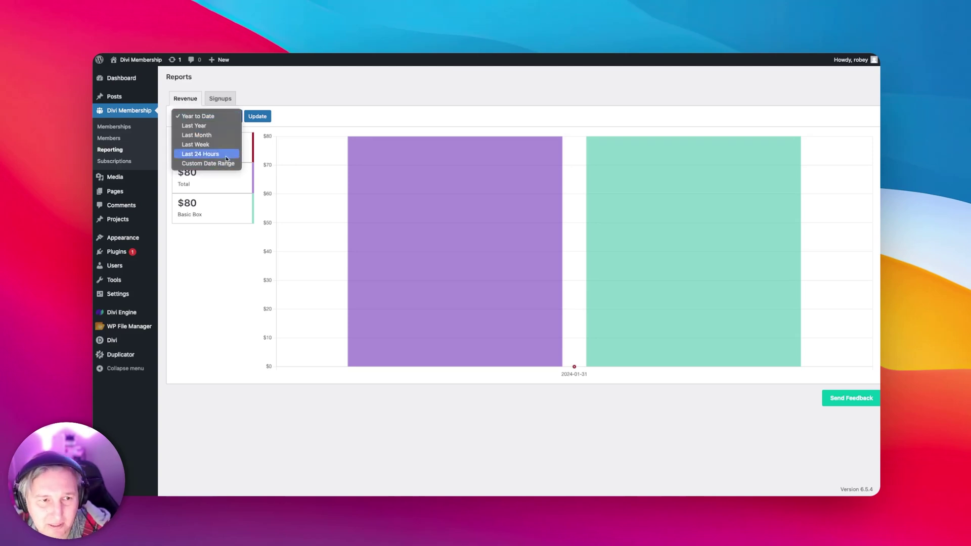
pyautogui.click(167, 152)
# Show the Divi Membership Subscriptions list with each subscription's plan, start date and status.
pyautogui.click(123, 161)
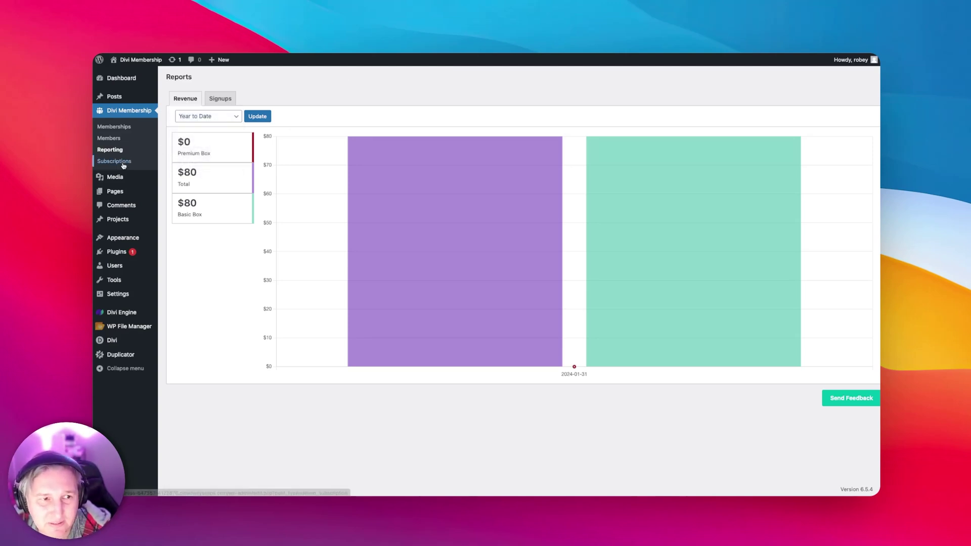